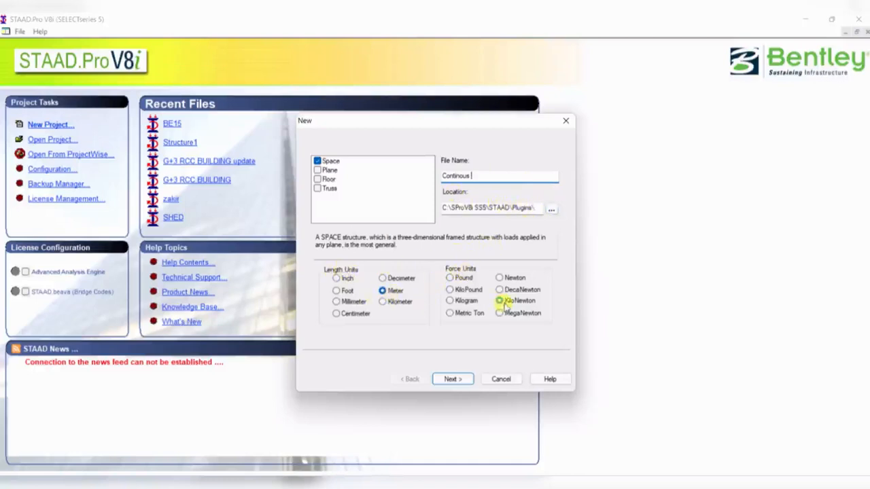
# - Create a new Space project named Continous in meters and kilonewtons, starting in Add Beam mode
pyautogui.click(457, 380)
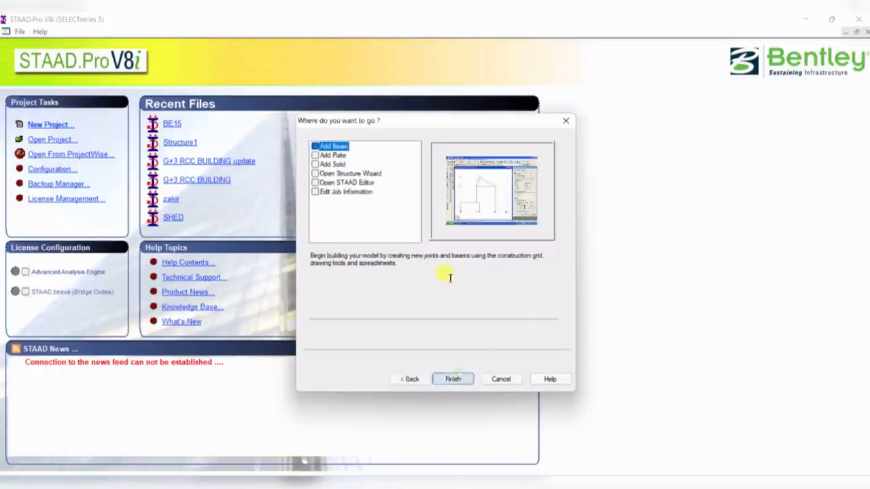
pyautogui.click(450, 380)
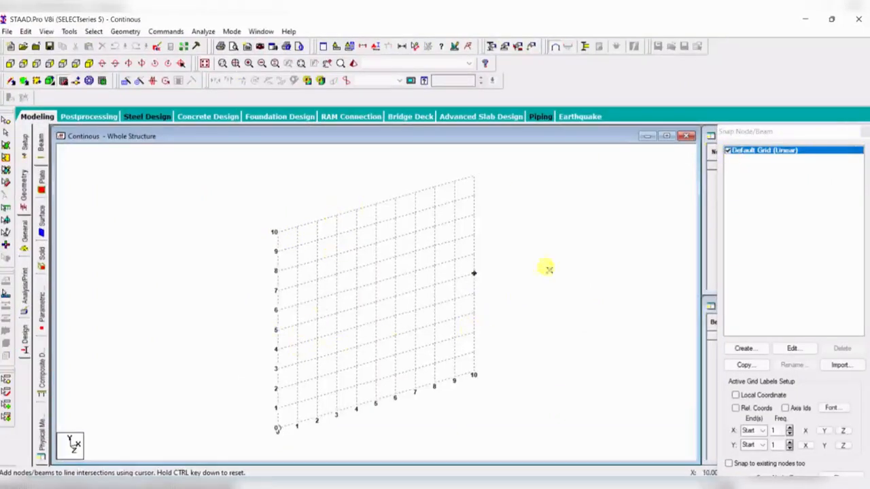
# - Close the snap grid panel and open the nodes and beams input tables
pyautogui.click(864, 131)
pyautogui.click(751, 173)
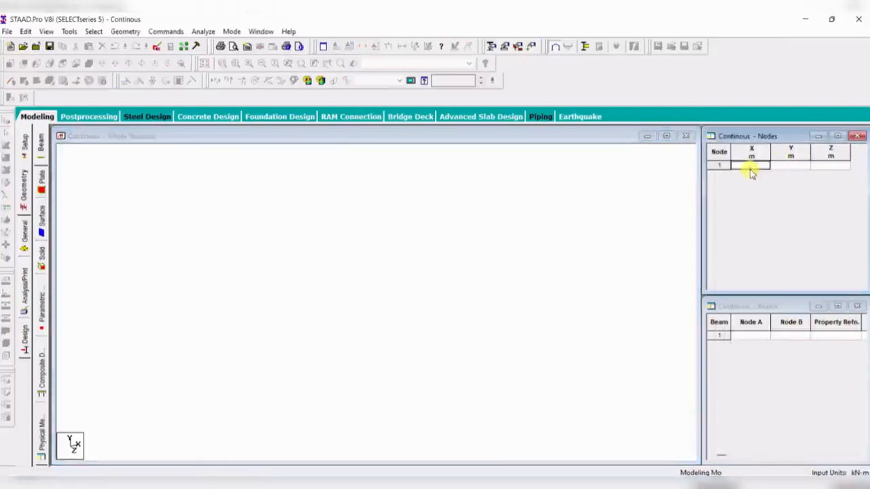
pyautogui.click(381, 249)
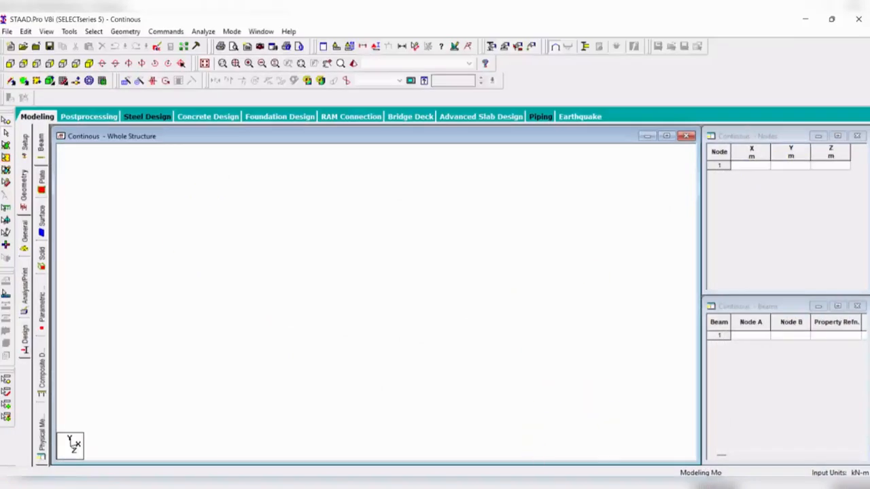
# - Examine the reference diagram of the continuous beam with its spans and loads
pyautogui.click(566, 487)
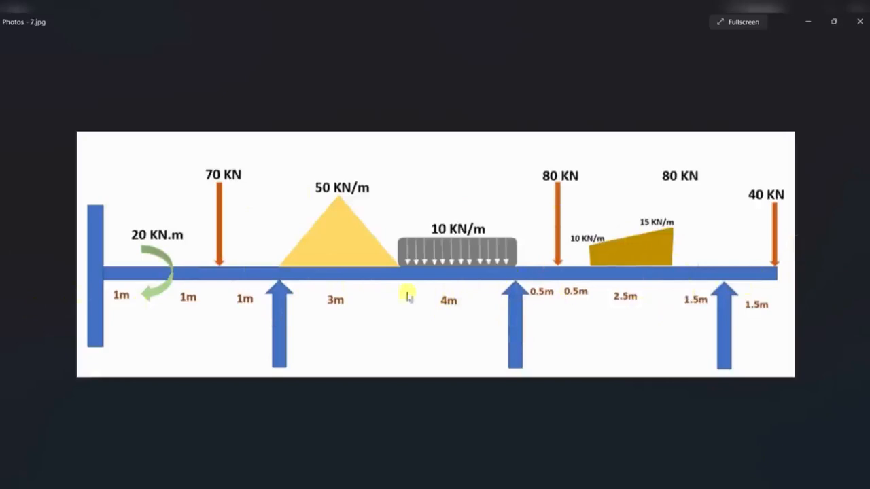
pyautogui.click(554, 487)
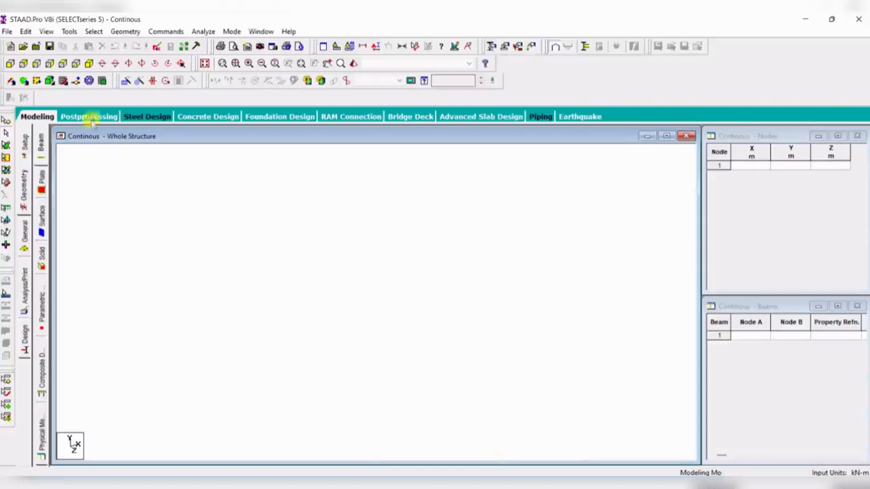
# - Switch to the front view and add node 1 at coordinates 0, 0, 0
pyautogui.click(9, 63)
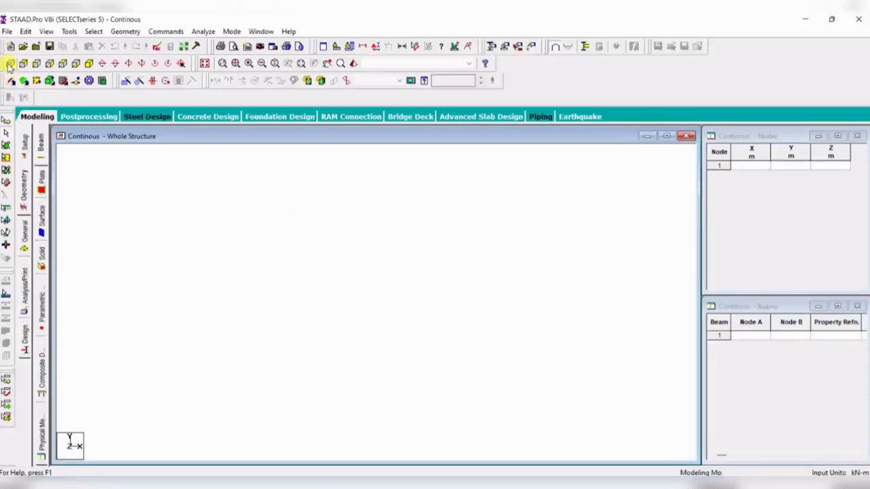
pyautogui.click(752, 165)
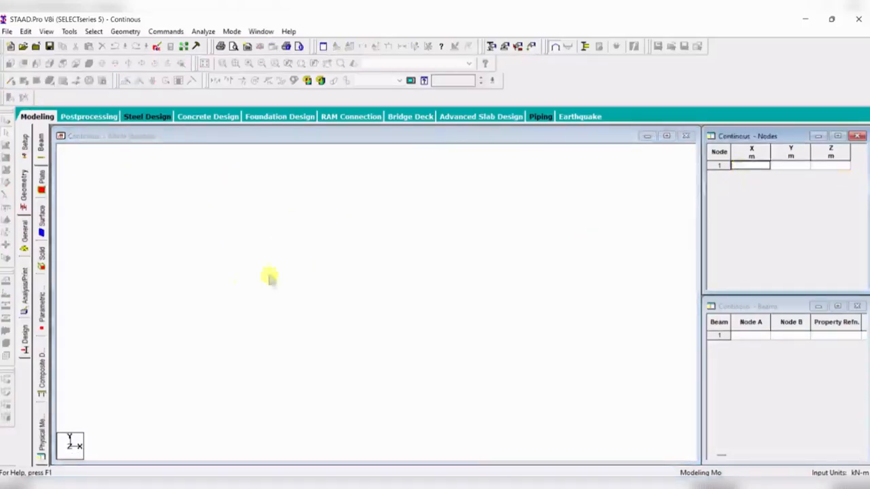
pyautogui.write('0')
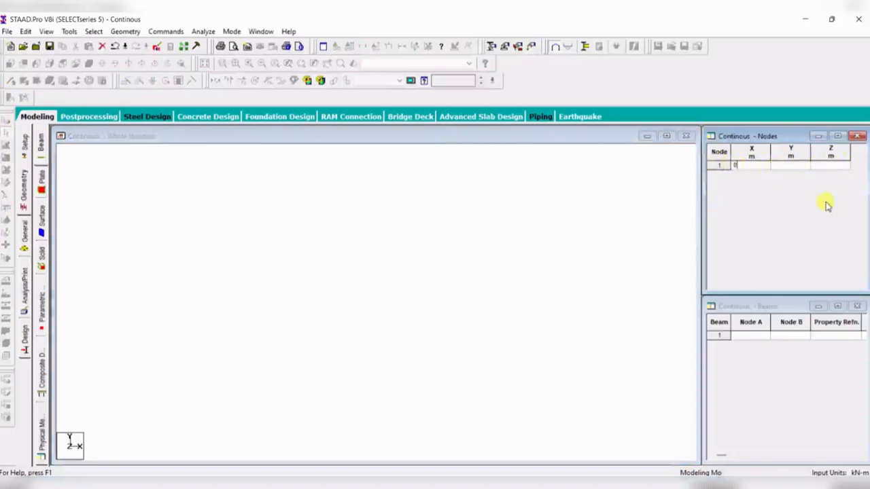
pyautogui.press('Return')
pyautogui.click(439, 320)
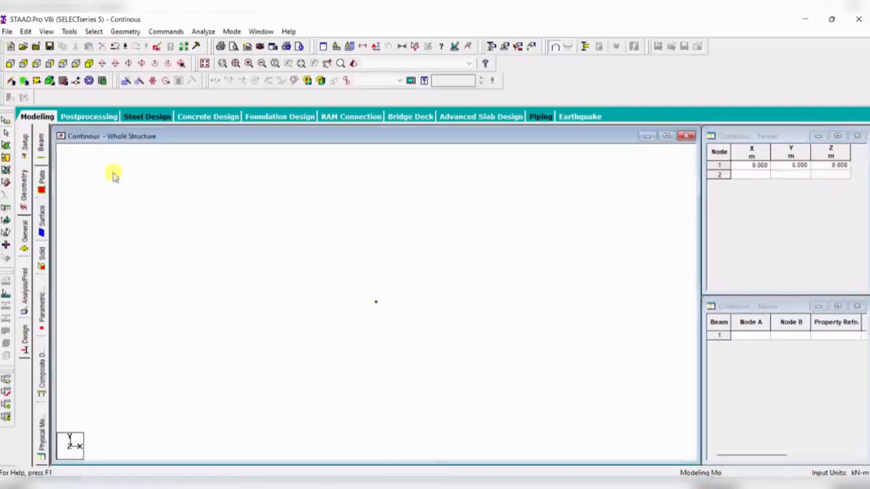
# - Select node 1 with the nodes cursor
pyautogui.click(7, 121)
pyautogui.moveTo(281, 254); pyautogui.dragTo(405, 335)
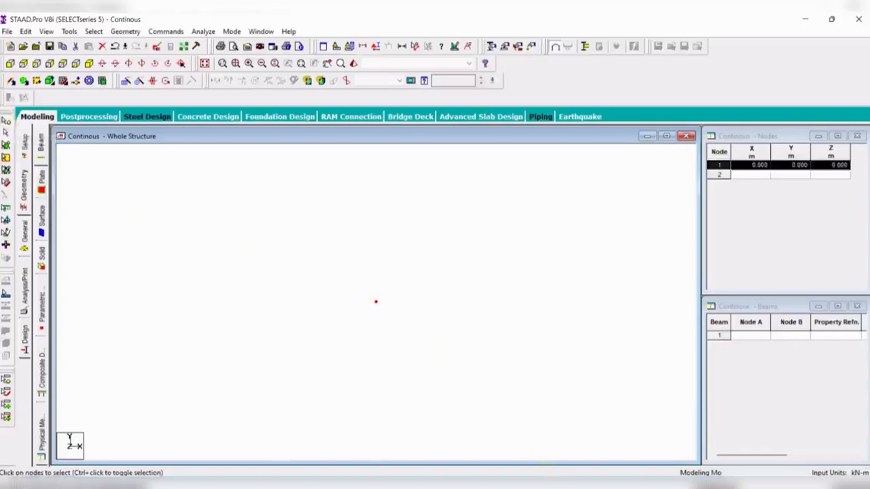
# - Examine the reference beam diagram again before generating the spans
pyautogui.click(554, 486)
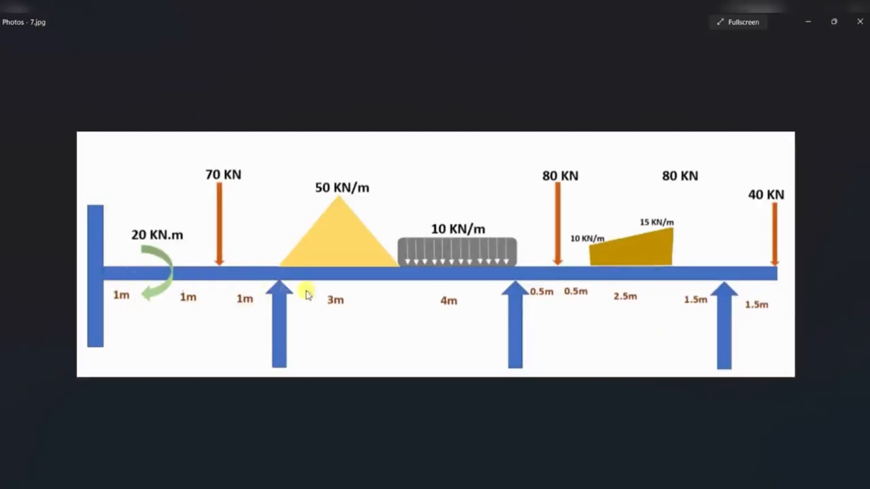
pyautogui.hotkey('alt', 'Tab')
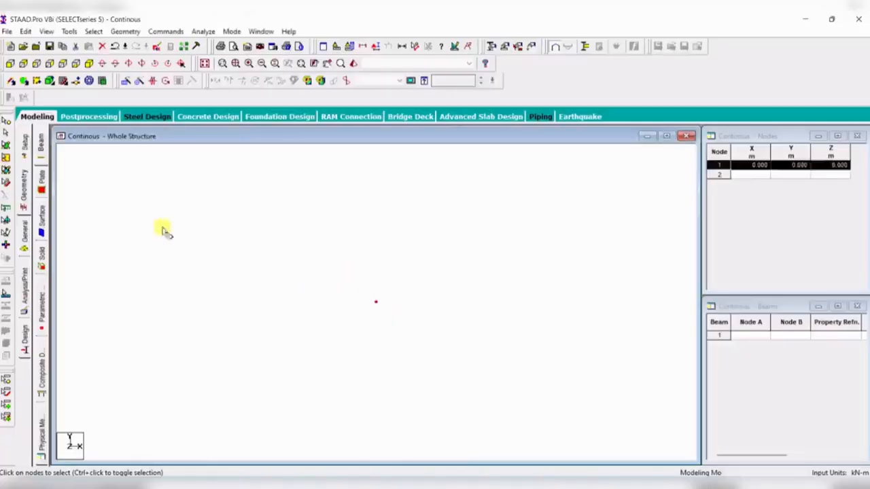
pyautogui.click(126, 83)
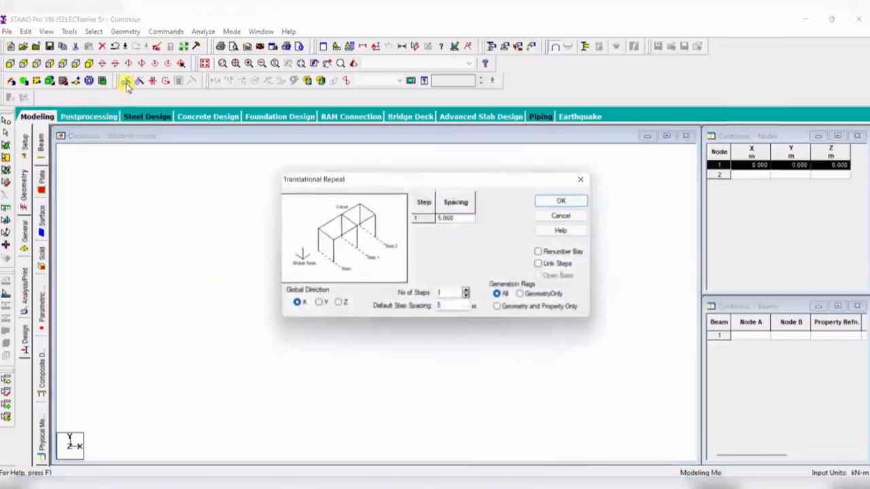
pyautogui.click(578, 180)
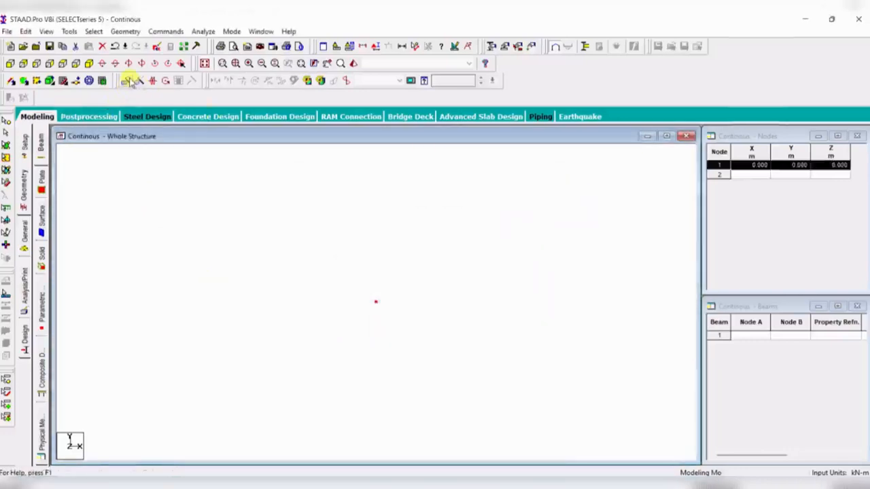
pyautogui.rightClick(309, 238)
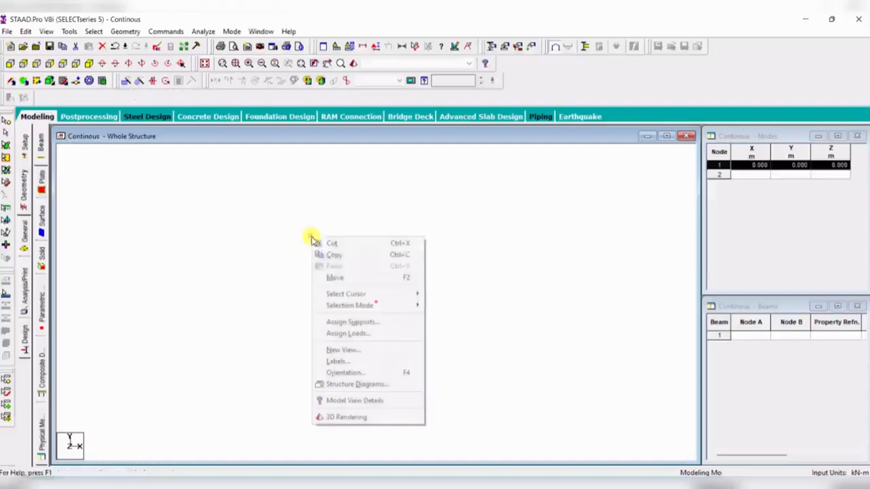
pyautogui.click(249, 262)
# - Translationally repeat node 1 once along X with 3 m spacing and Link Steps on, then undo it
pyautogui.click(125, 81)
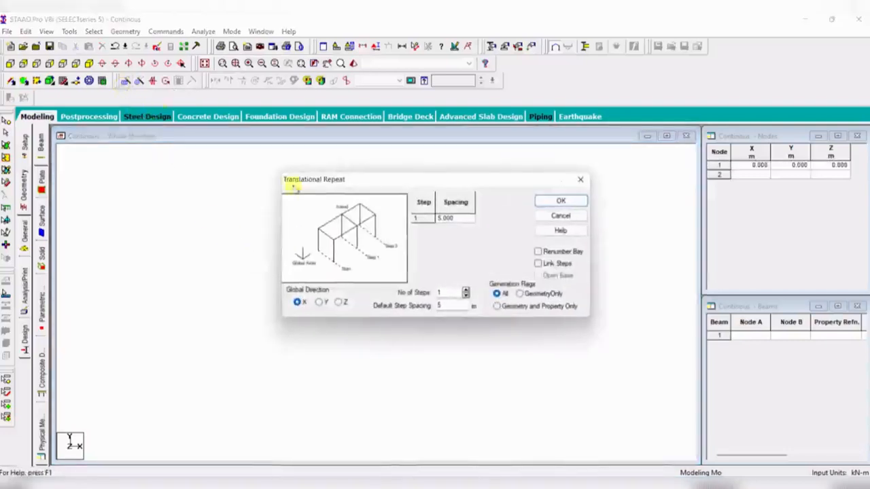
pyautogui.moveTo(403, 185); pyautogui.dragTo(533, 109)
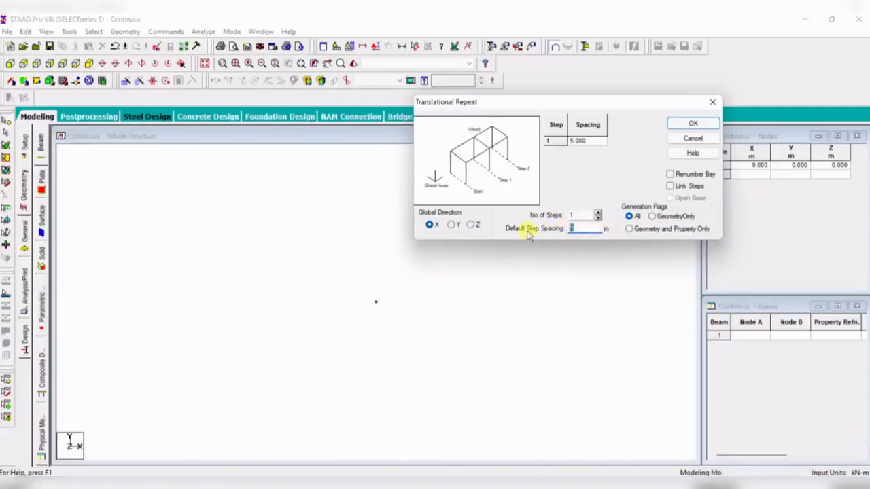
pyautogui.click(429, 226)
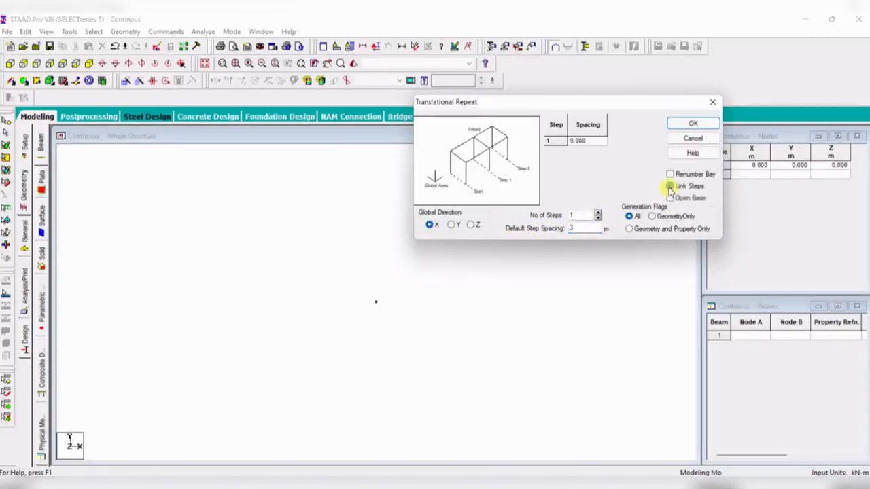
pyautogui.click(668, 188)
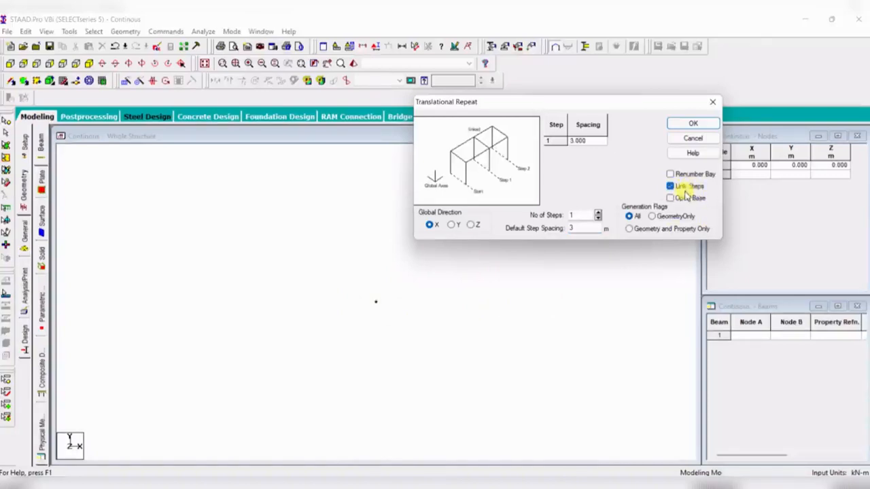
pyautogui.click(692, 124)
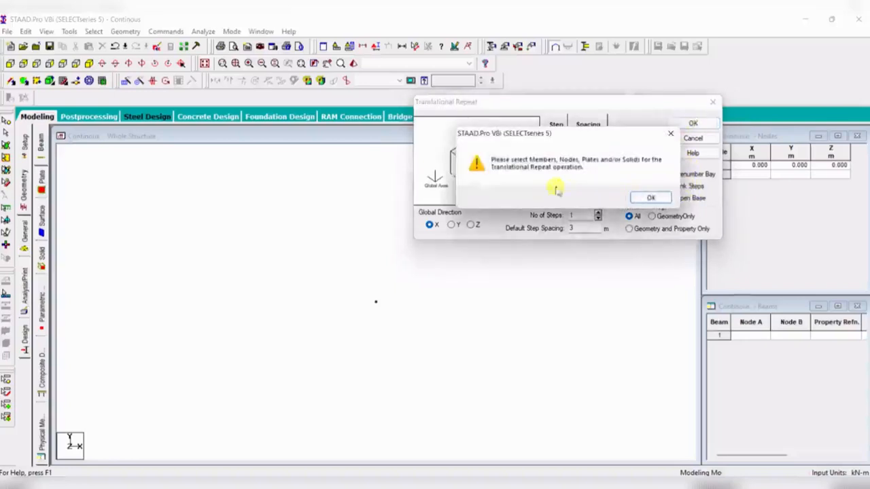
pyautogui.click(651, 198)
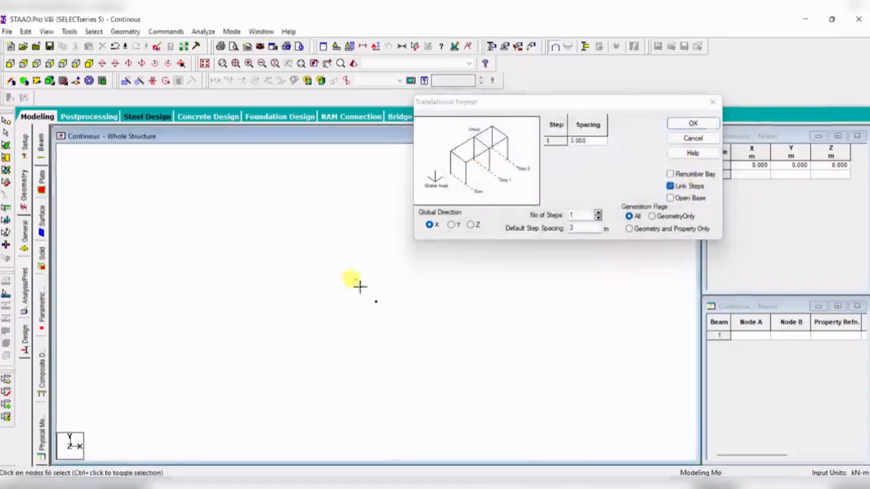
pyautogui.moveTo(355, 280); pyautogui.dragTo(398, 325)
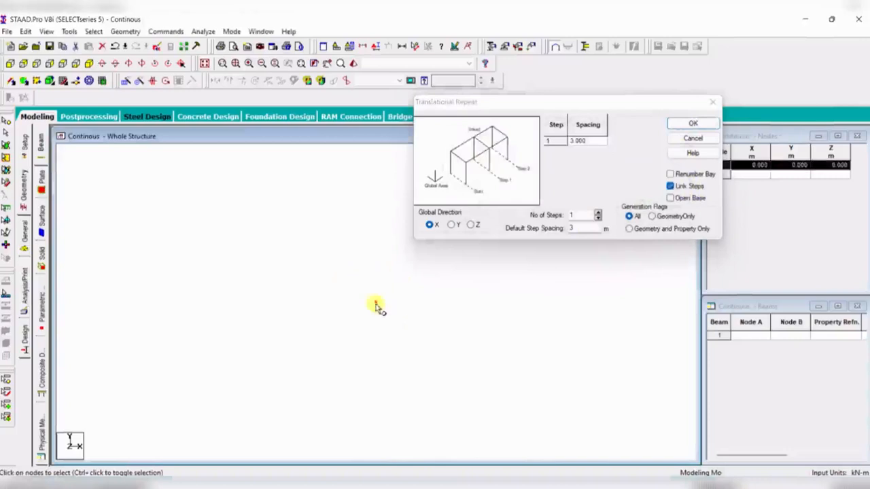
pyautogui.click(692, 123)
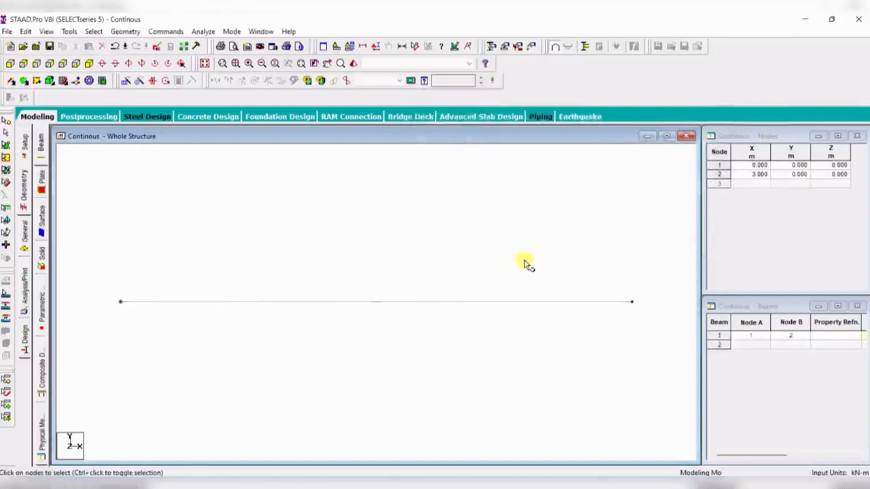
pyautogui.hotkey('ctrl', 'z')
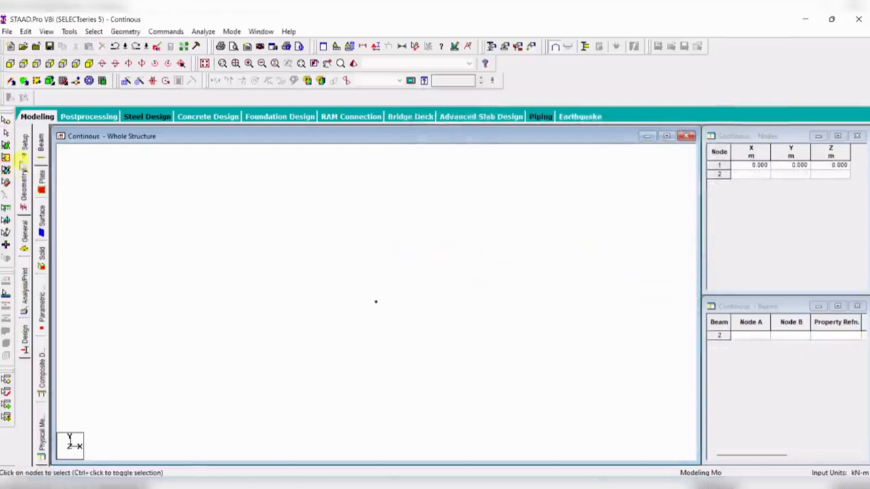
# - Translationally repeat node 1 once along X with 3 m spacing without linking steps, then undo it
pyautogui.click(6, 119)
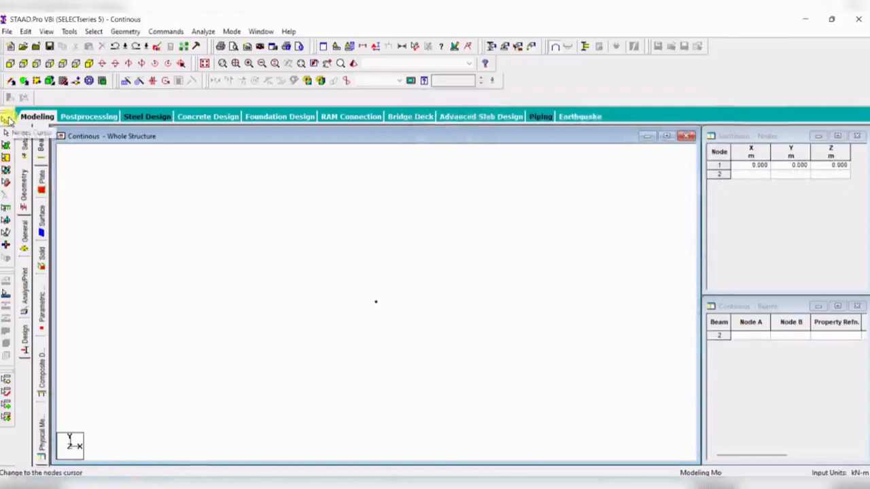
pyautogui.click(376, 302)
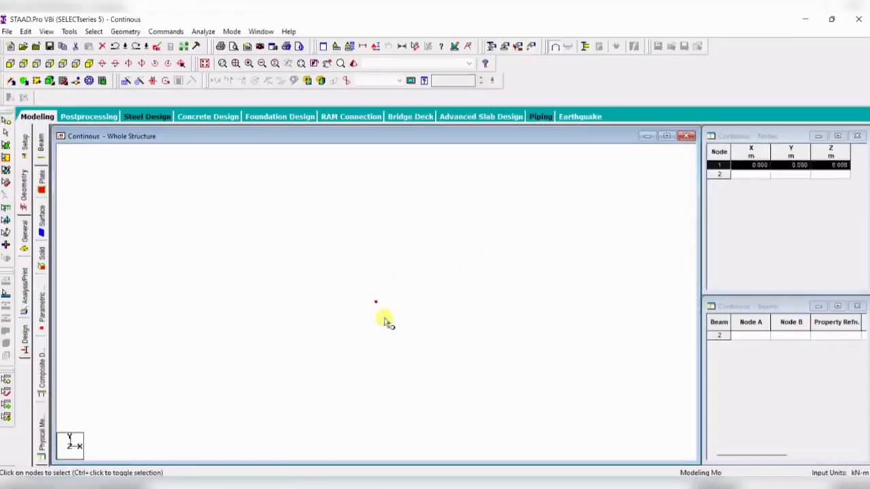
pyautogui.click(126, 82)
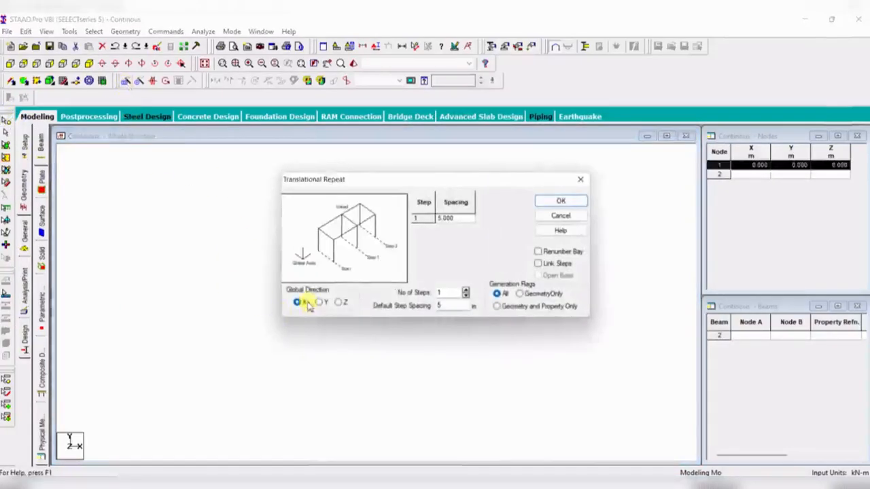
pyautogui.moveTo(452, 306); pyautogui.dragTo(420, 310)
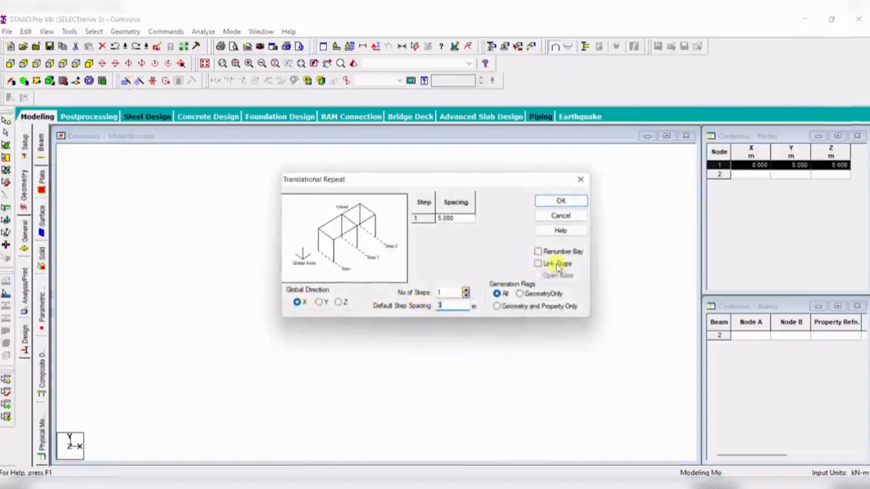
pyautogui.click(559, 201)
pyautogui.click(632, 303)
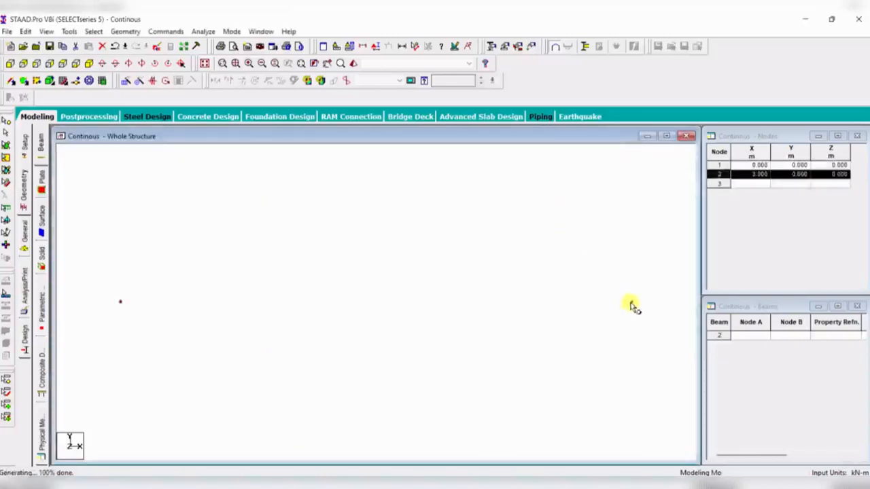
pyautogui.click(122, 304)
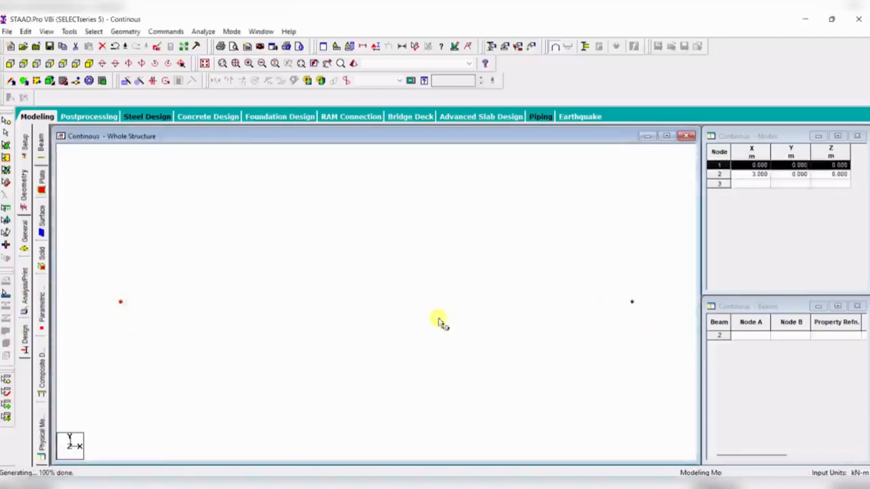
pyautogui.click(469, 316)
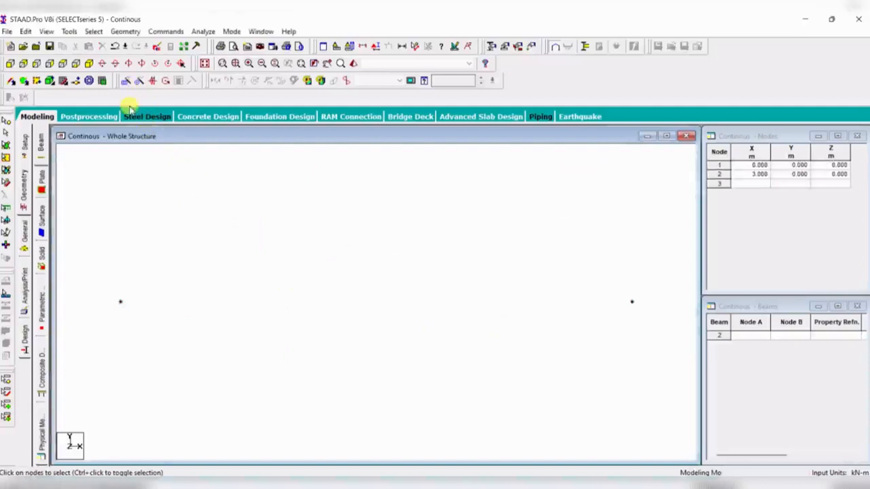
pyautogui.hotkey('ctrl', 'z')
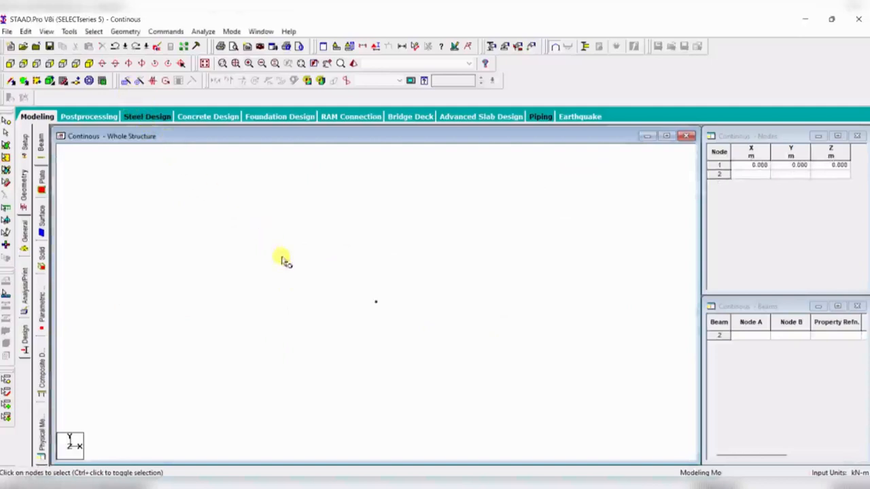
# - Translationally repeat node 1 once along X with 3 m spacing and Link Steps on
pyautogui.click(375, 302)
pyautogui.click(127, 81)
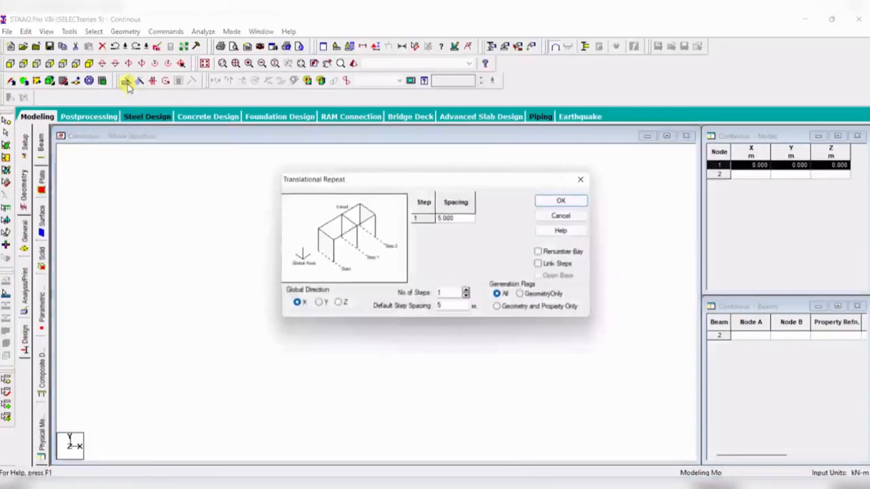
pyautogui.moveTo(468, 185); pyautogui.dragTo(557, 101)
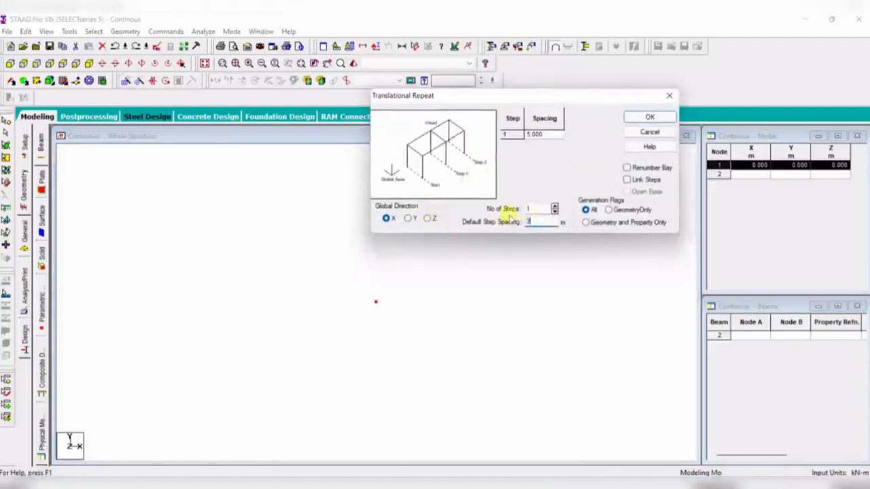
pyautogui.click(628, 180)
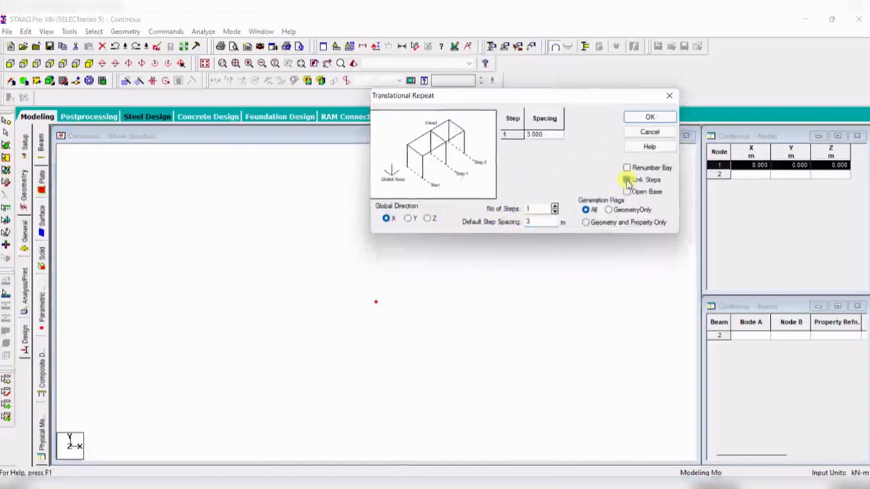
pyautogui.click(650, 118)
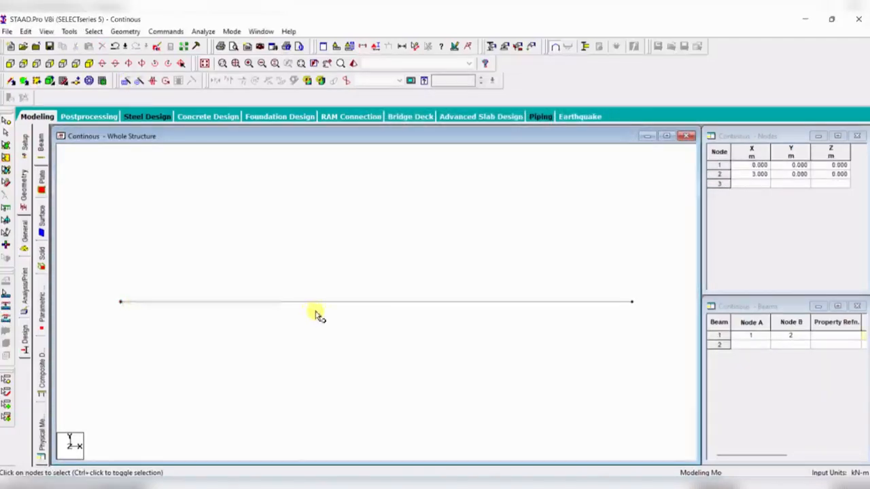
# - Check the reference diagram, then repeat node 2 once along X with 7 m spacing and Link Steps on
pyautogui.click(544, 486)
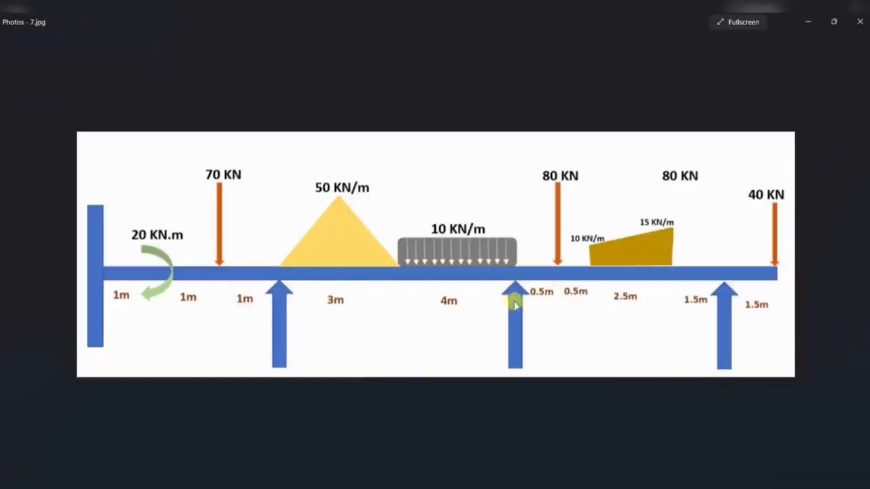
pyautogui.click(492, 485)
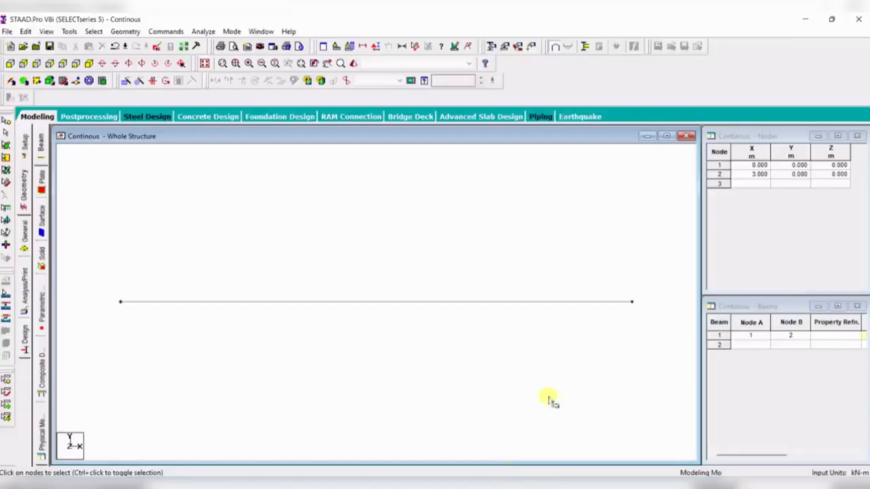
pyautogui.moveTo(599, 253); pyautogui.dragTo(645, 340)
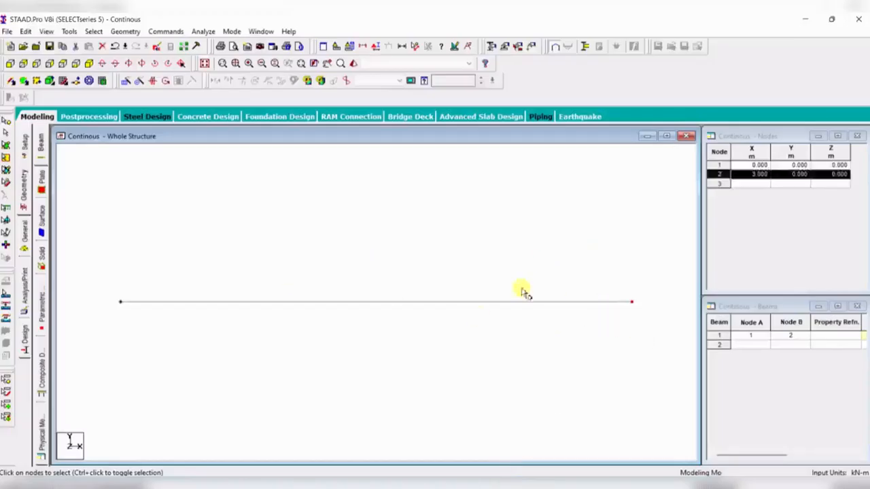
pyautogui.click(127, 82)
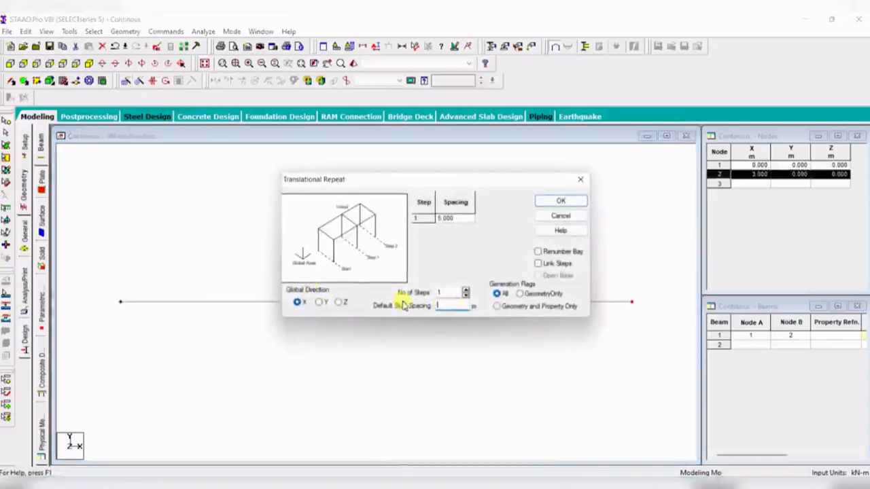
pyautogui.click(539, 263)
pyautogui.click(558, 202)
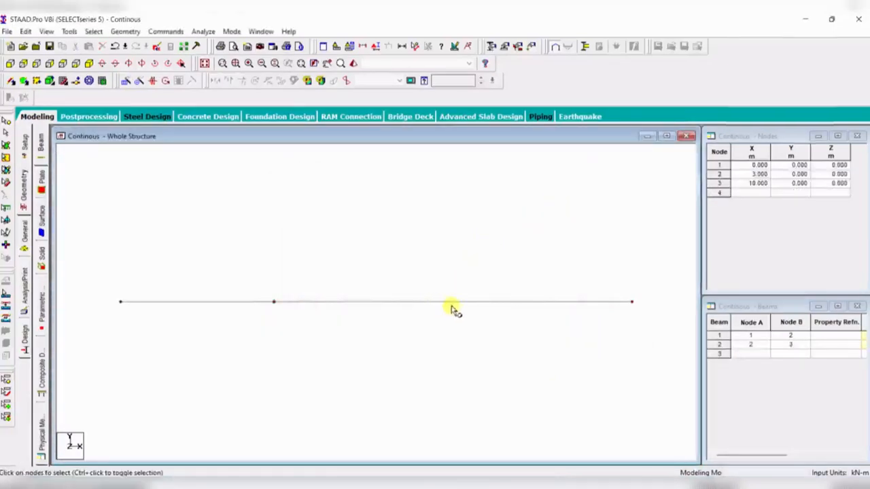
# - Switch to the nodes cursor and repeat node 3 once along X with 5 m spacing and Link Steps on
pyautogui.hotkey('alt', 'Tab')
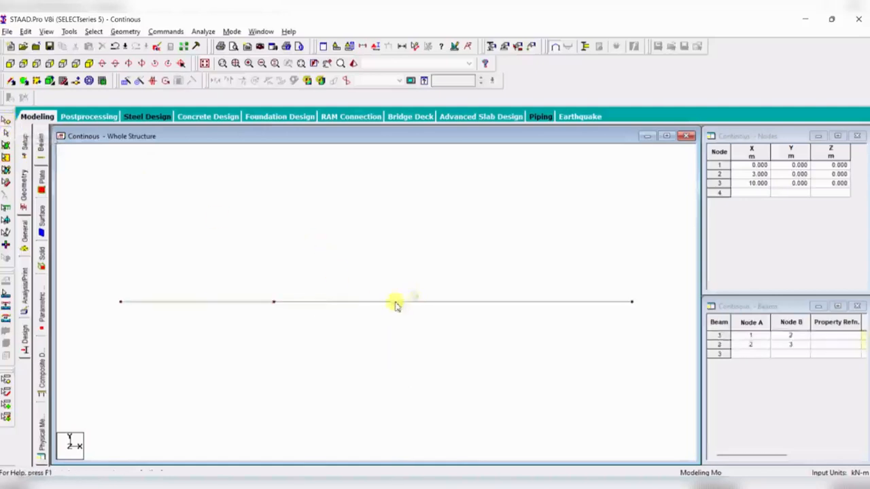
pyautogui.click(397, 305)
pyautogui.click(153, 188)
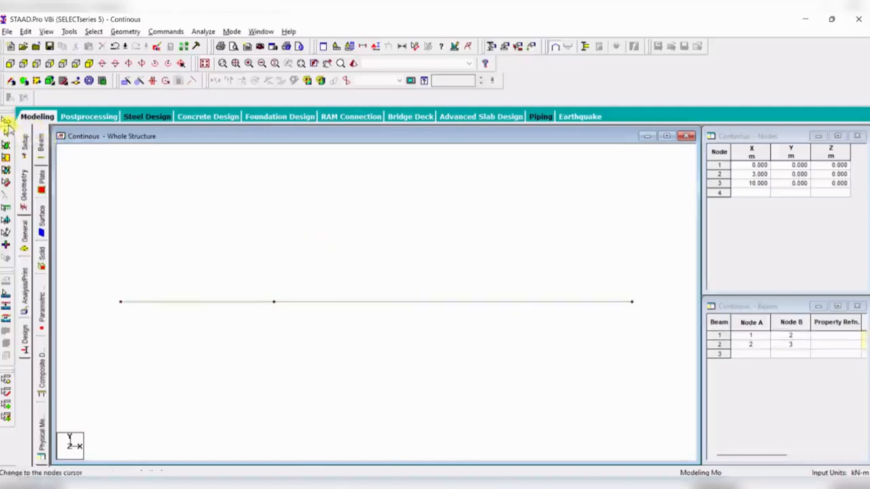
pyautogui.click(7, 128)
pyautogui.moveTo(606, 270); pyautogui.dragTo(652, 337)
pyautogui.click(131, 80)
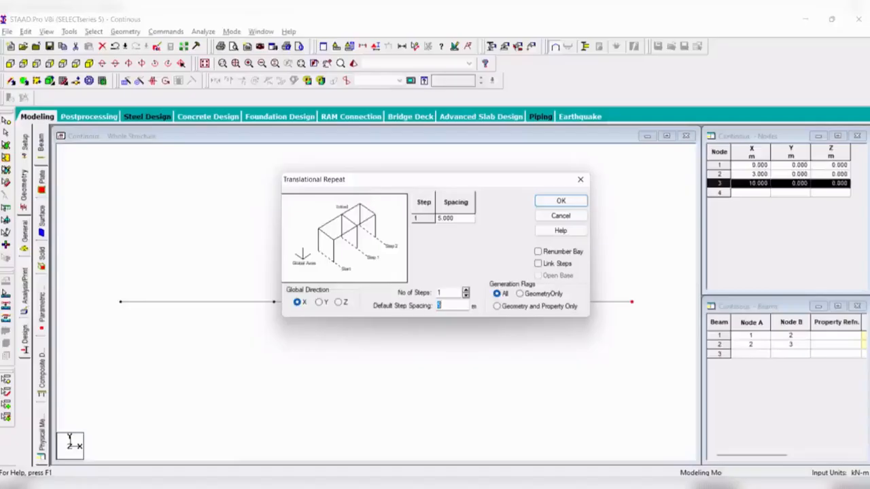
pyautogui.click(552, 265)
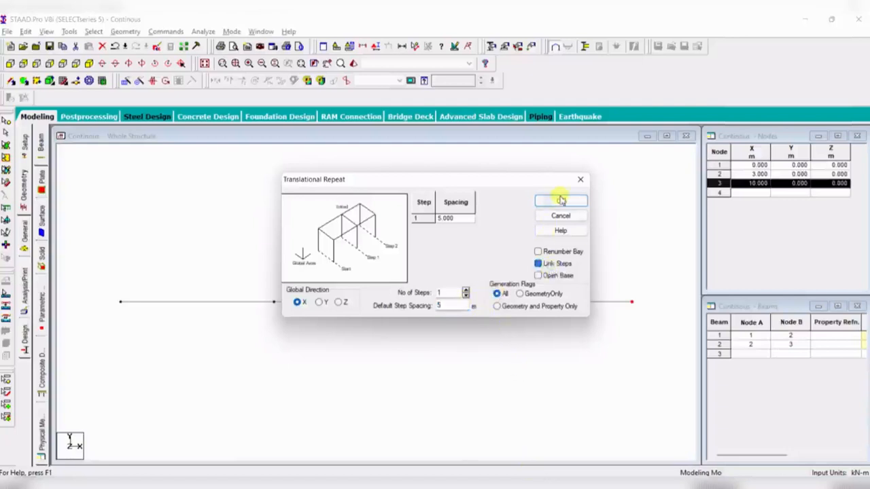
pyautogui.click(560, 200)
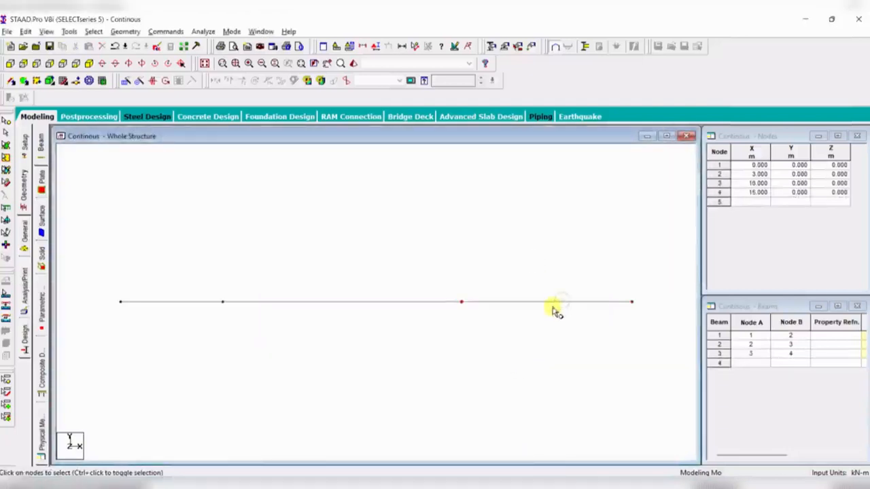
# - Repeat node 4 once along X with 1.5 m spacing and Link Steps on
pyautogui.moveTo(620, 286); pyautogui.dragTo(652, 329)
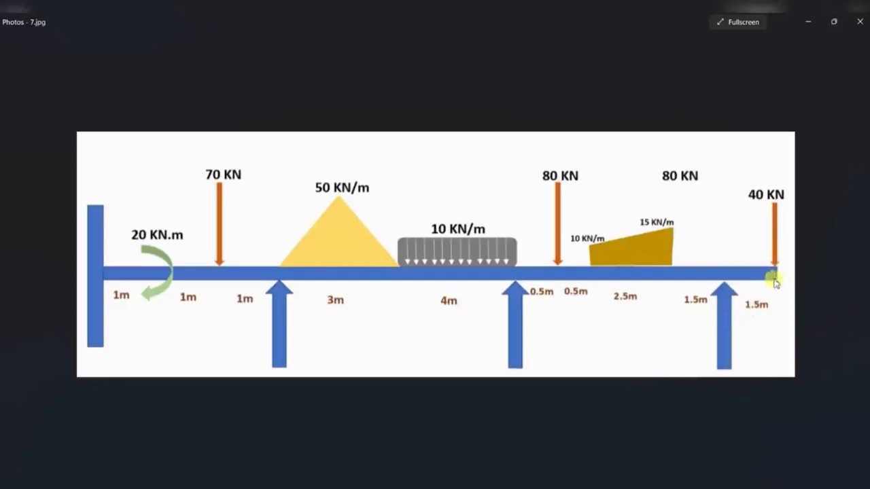
pyautogui.click(522, 480)
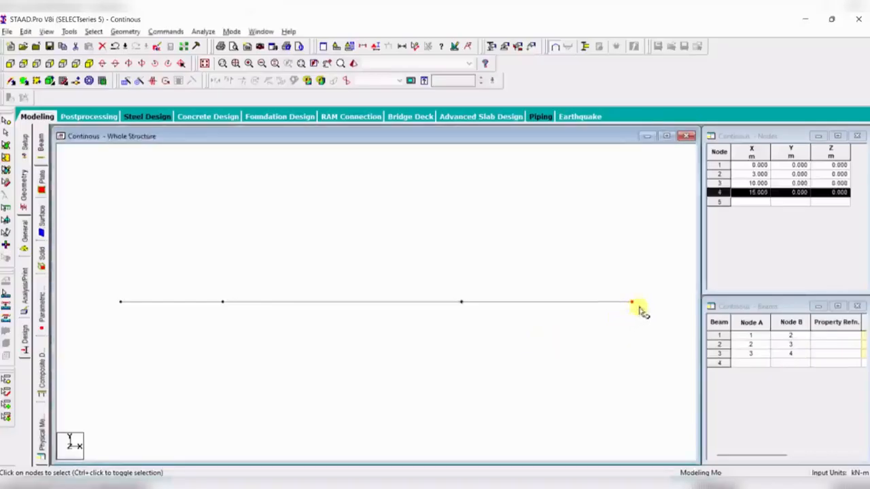
pyautogui.click(126, 81)
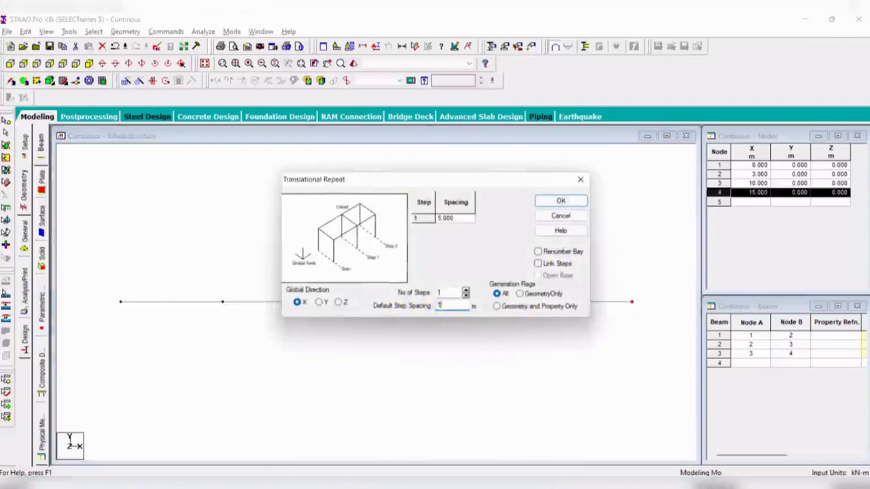
pyautogui.click(538, 263)
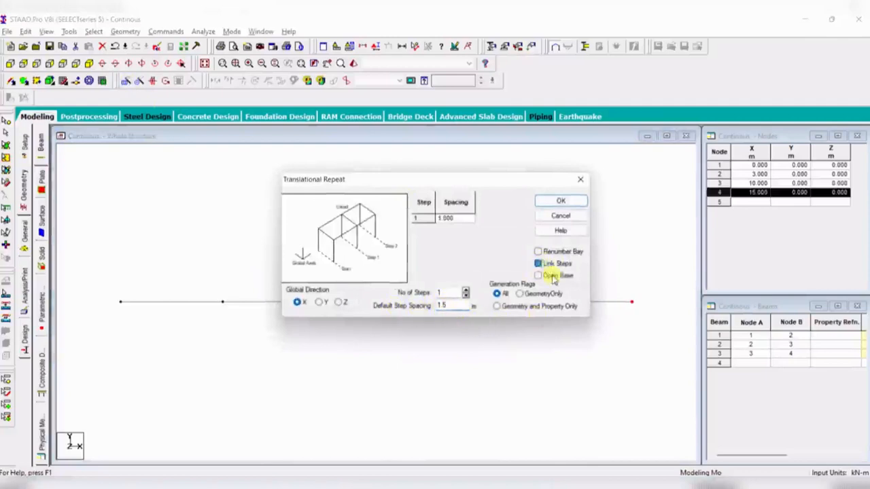
pyautogui.click(561, 201)
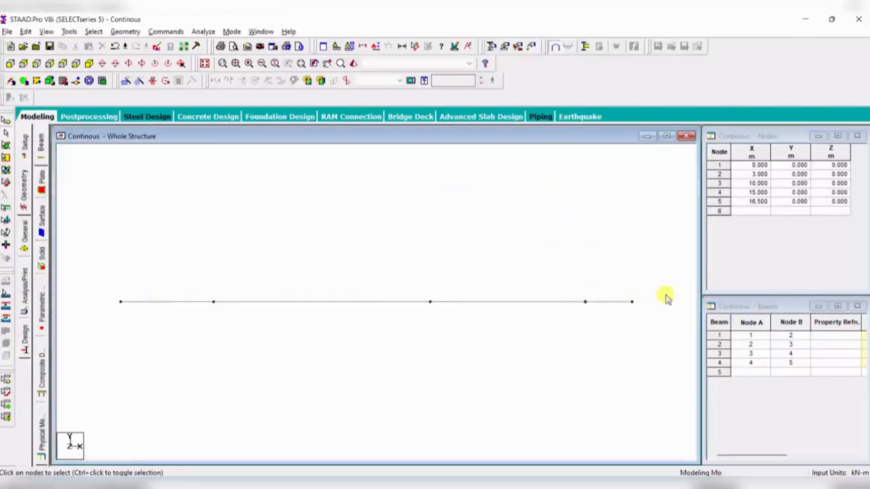
# - Accept the auto save and save the modified structure
pyautogui.click(620, 303)
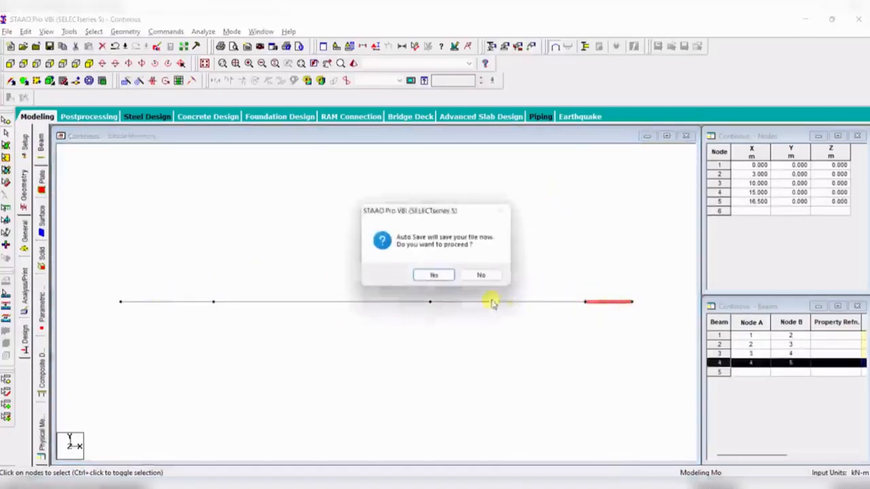
pyautogui.click(428, 274)
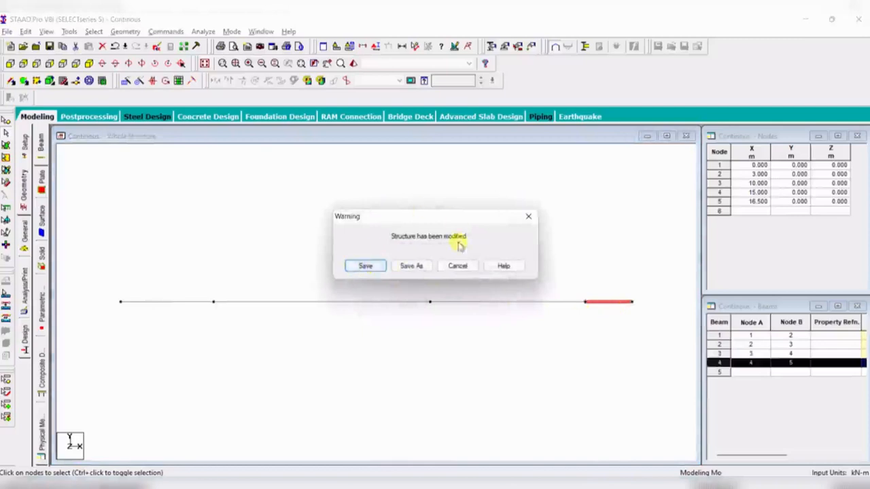
pyautogui.click(365, 265)
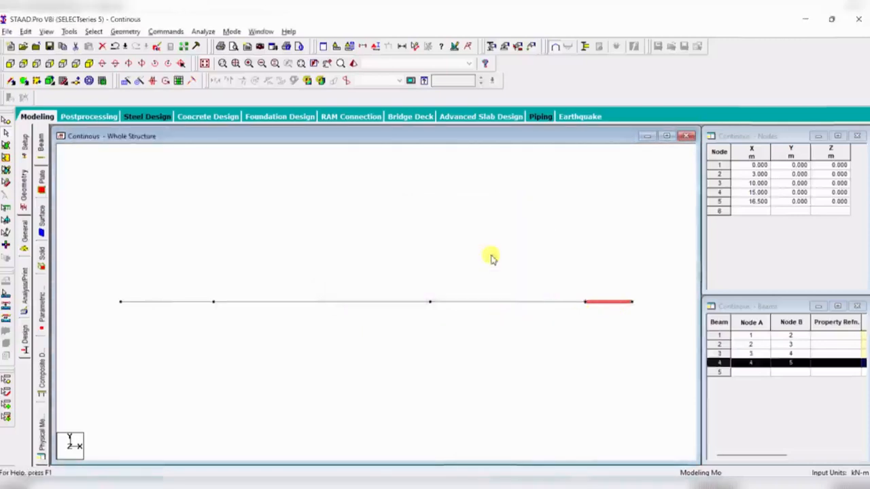
# - Select each beam segment in turn to check the span layout
pyautogui.click(488, 256)
pyautogui.click(182, 304)
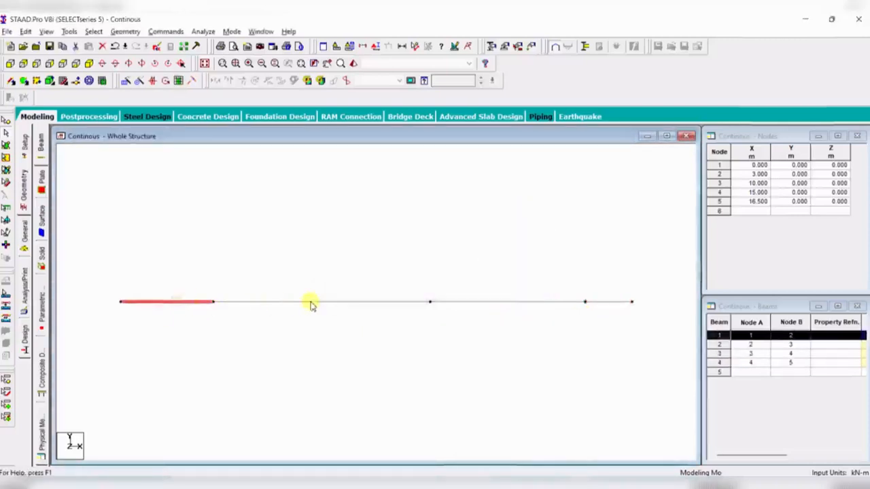
pyautogui.click(326, 302)
pyautogui.click(474, 303)
pyautogui.click(610, 303)
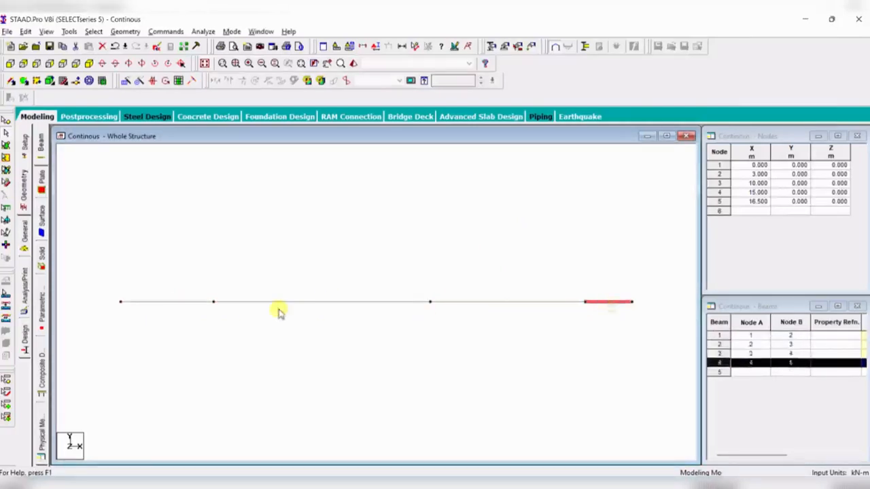
pyautogui.click(286, 311)
pyautogui.click(177, 303)
pyautogui.click(282, 303)
pyautogui.click(476, 304)
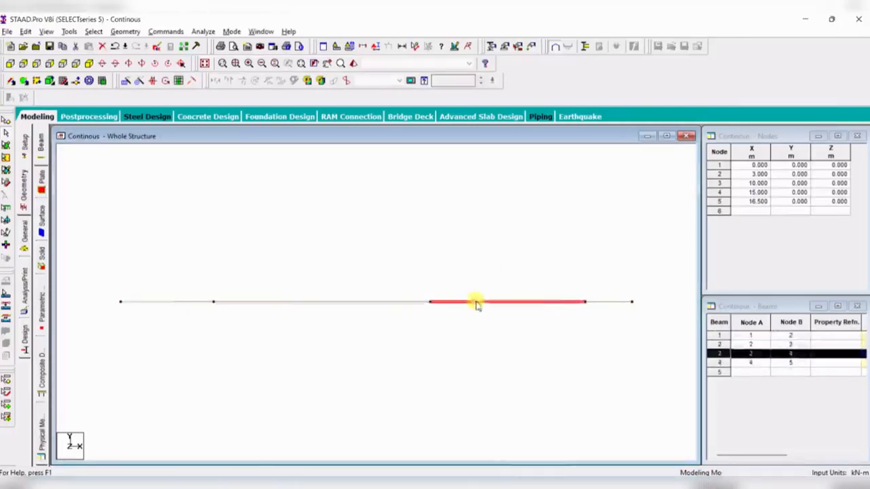
pyautogui.click(431, 332)
pyautogui.click(175, 304)
pyautogui.click(282, 304)
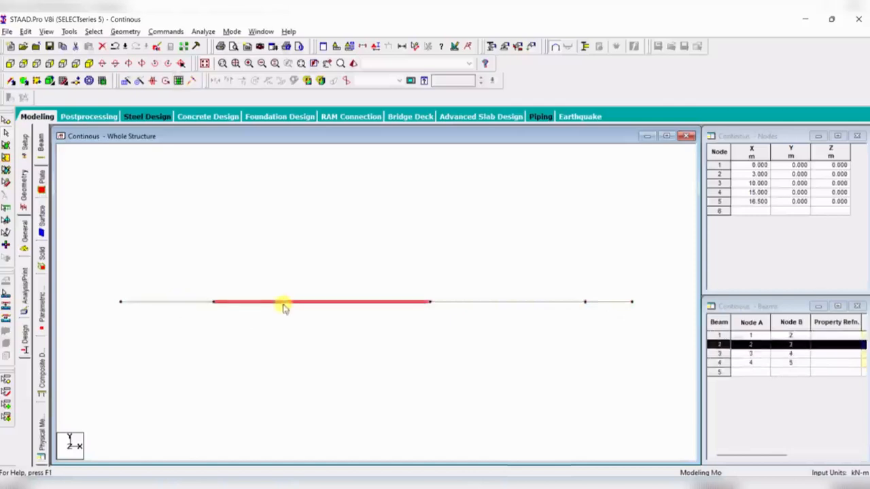
pyautogui.click(479, 304)
pyautogui.click(605, 303)
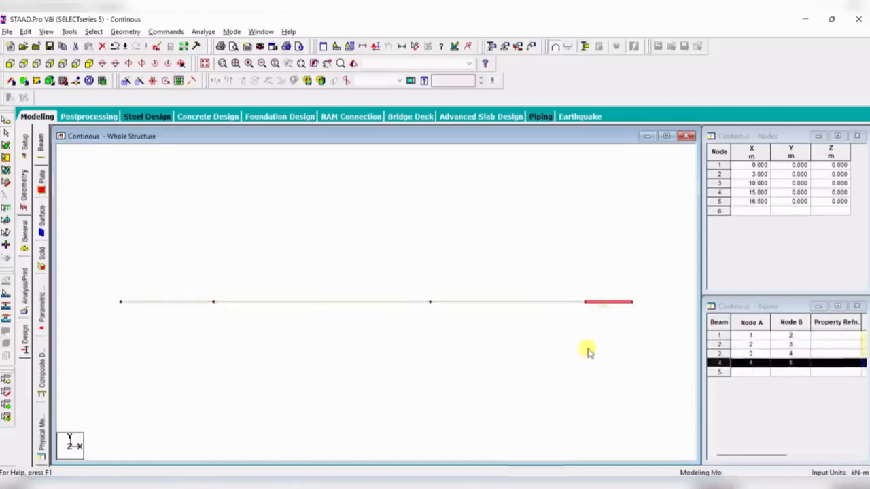
pyautogui.click(578, 353)
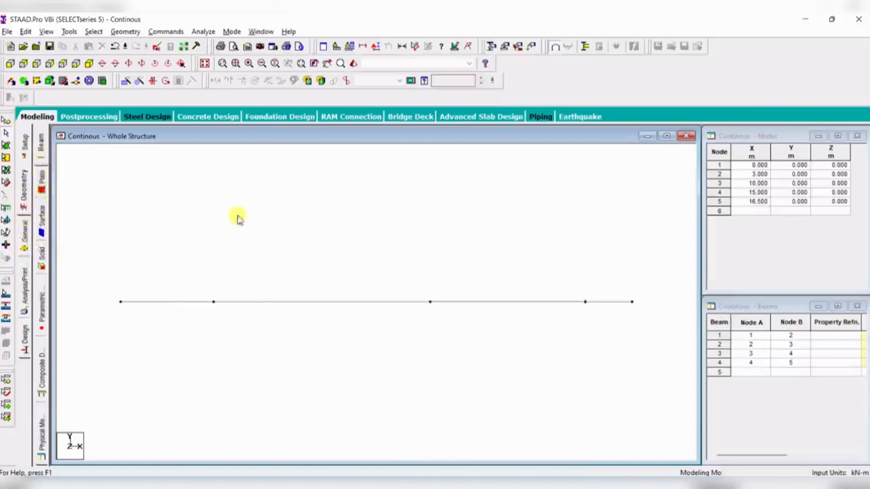
# - Open the support settings and create a fixed support
pyautogui.click(23, 244)
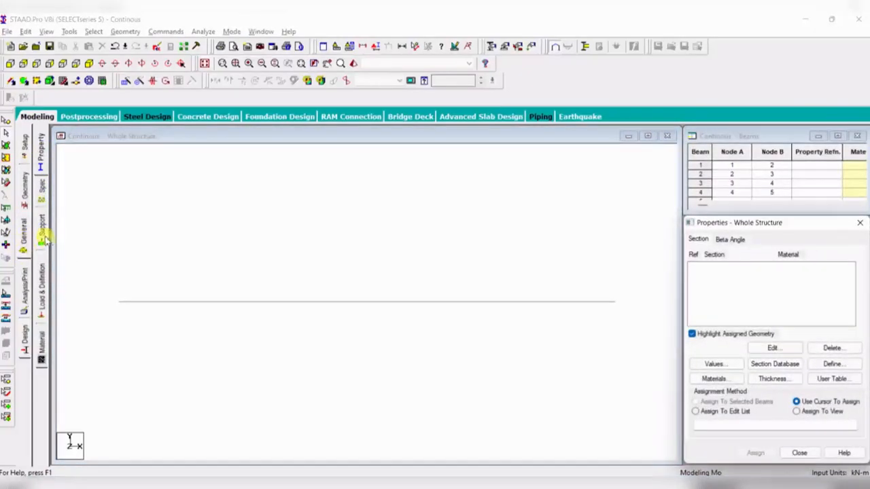
pyautogui.click(42, 235)
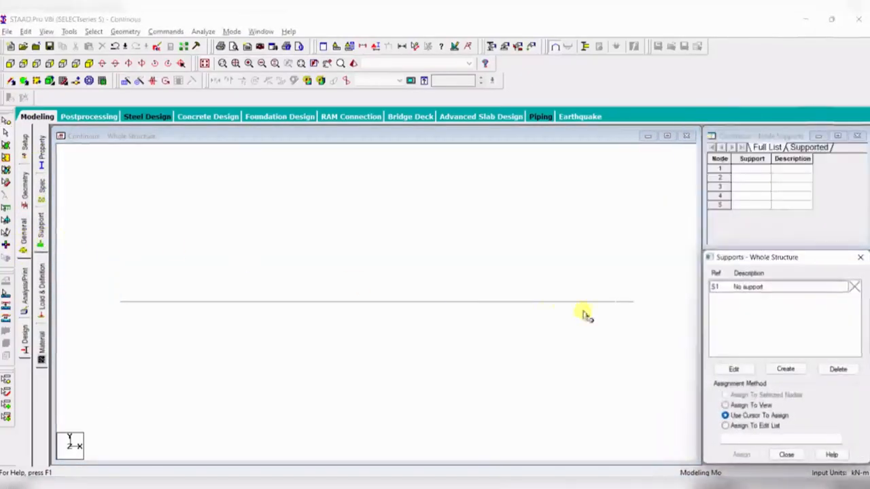
pyautogui.click(778, 369)
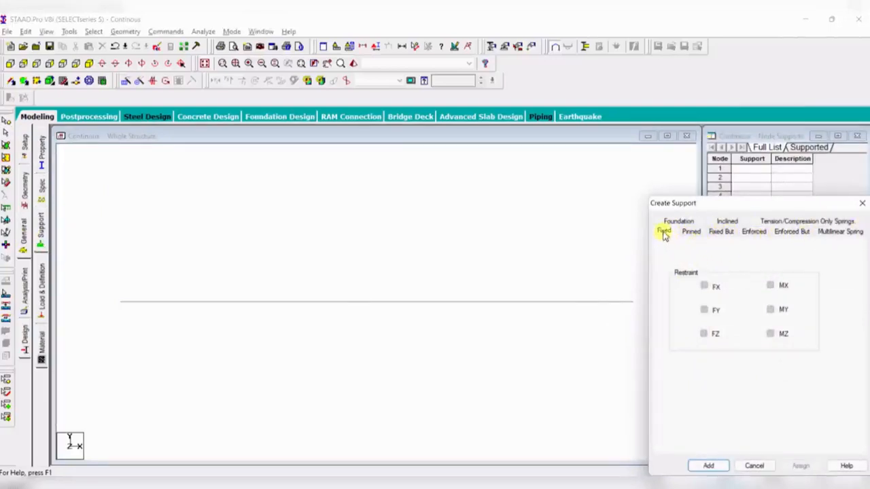
pyautogui.click(709, 464)
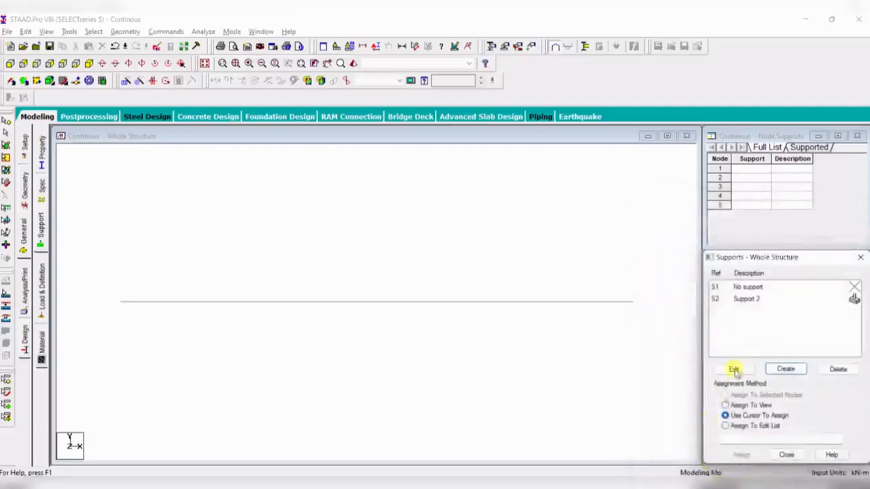
# - Assign the fixed support (Support 2) to node 1 at the beam's left end
pyautogui.click(749, 303)
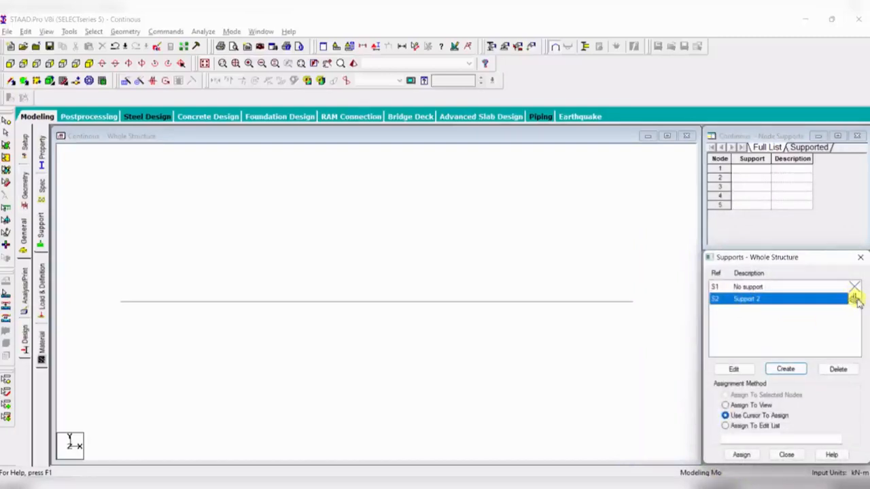
pyautogui.moveTo(98, 286); pyautogui.dragTo(129, 333)
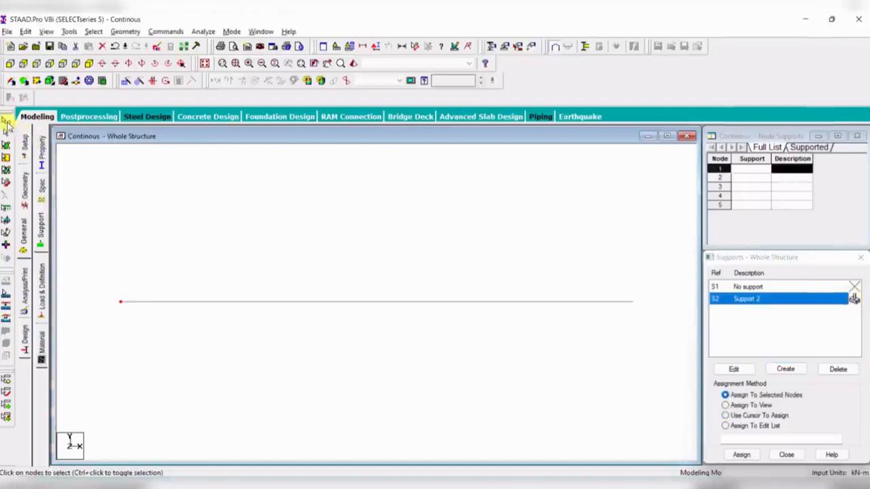
pyautogui.moveTo(96, 272); pyautogui.dragTo(127, 339)
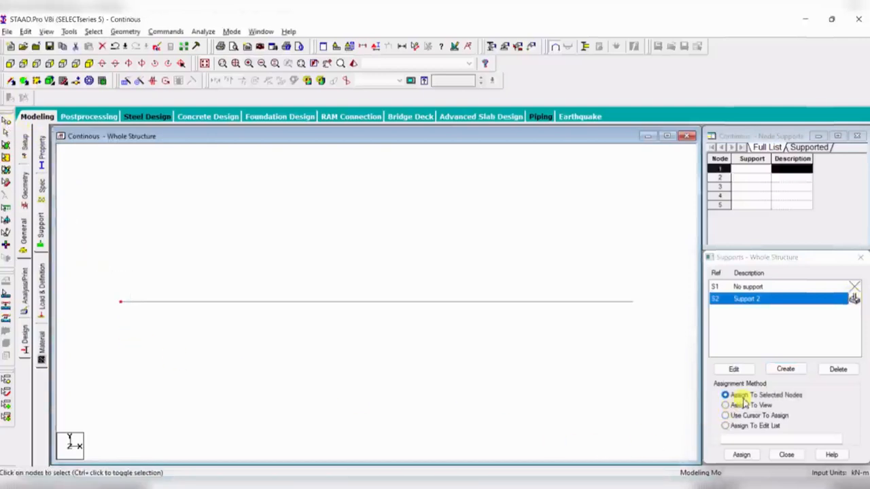
pyautogui.click(741, 455)
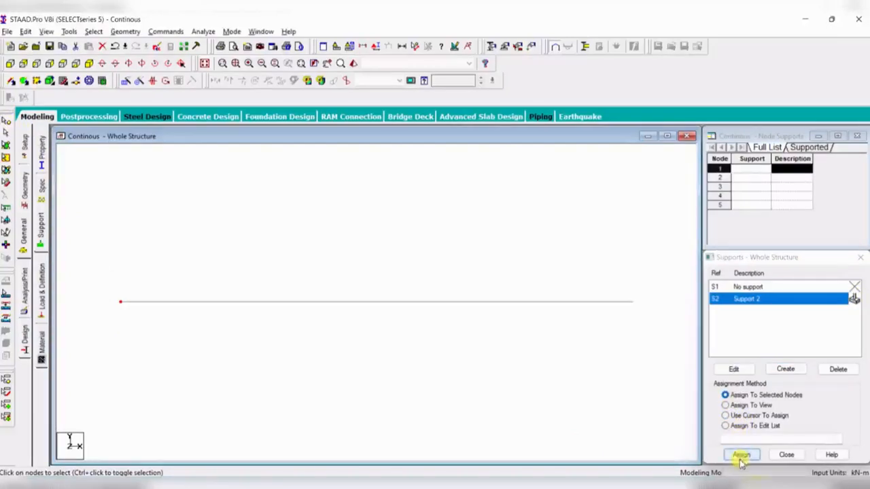
pyautogui.click(792, 389)
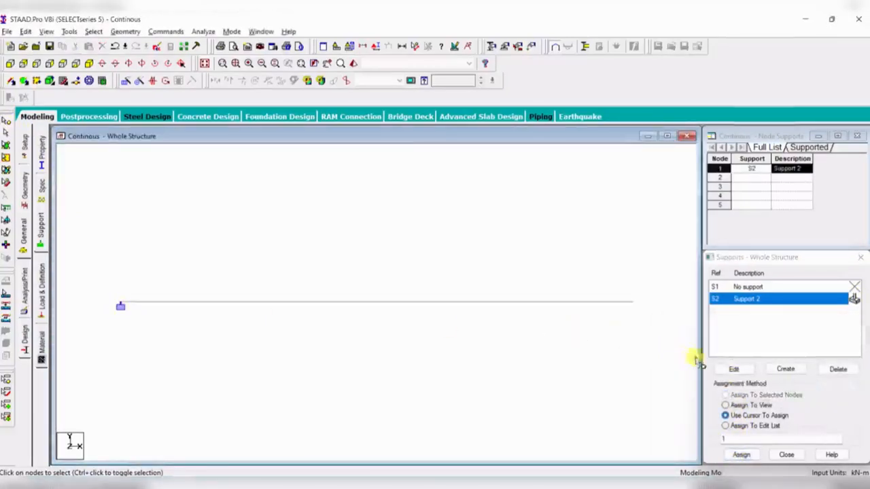
# - Create a new pinned support
pyautogui.click(786, 369)
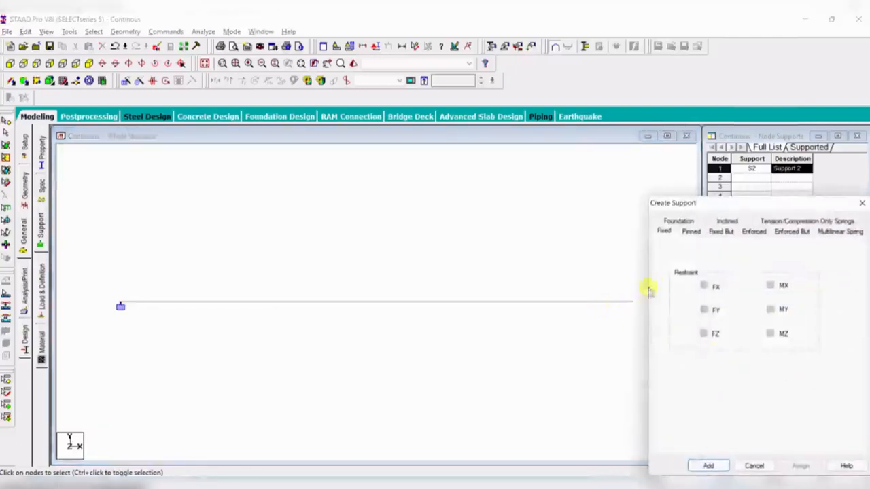
pyautogui.click(689, 234)
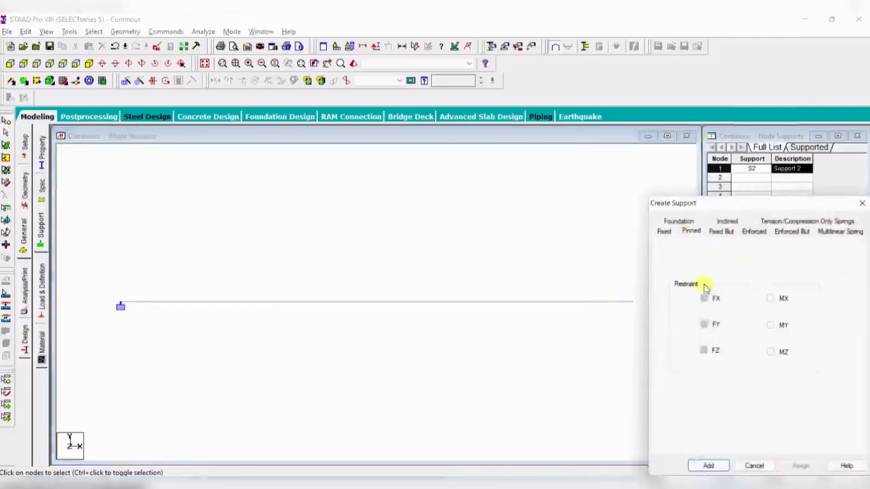
pyautogui.click(708, 465)
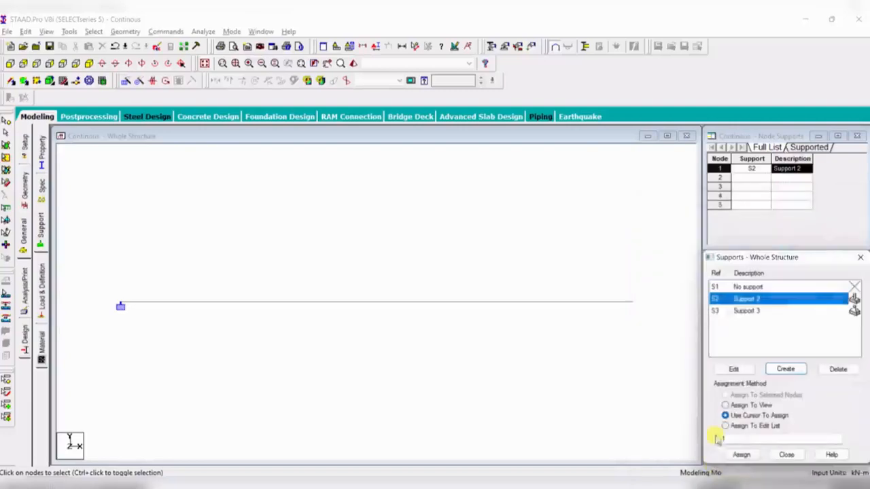
# - Assign the pinned support (Support 3) to nodes 2, 3 and 4
pyautogui.click(742, 313)
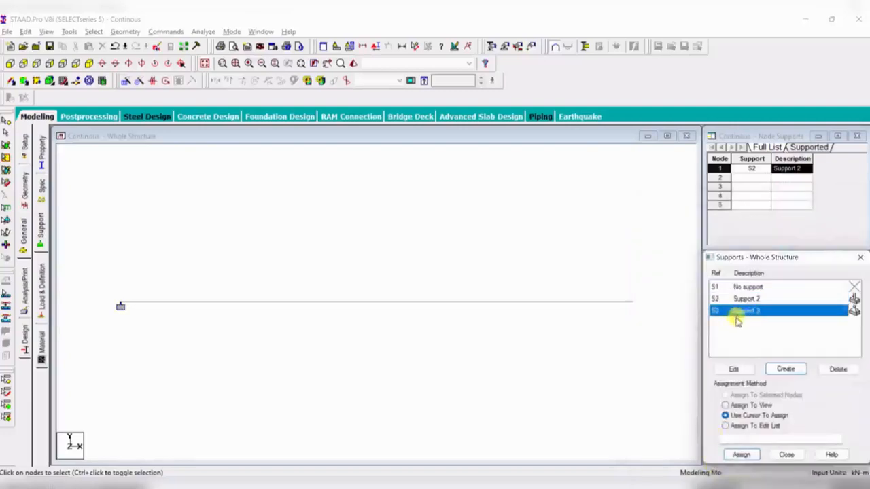
pyautogui.click(25, 198)
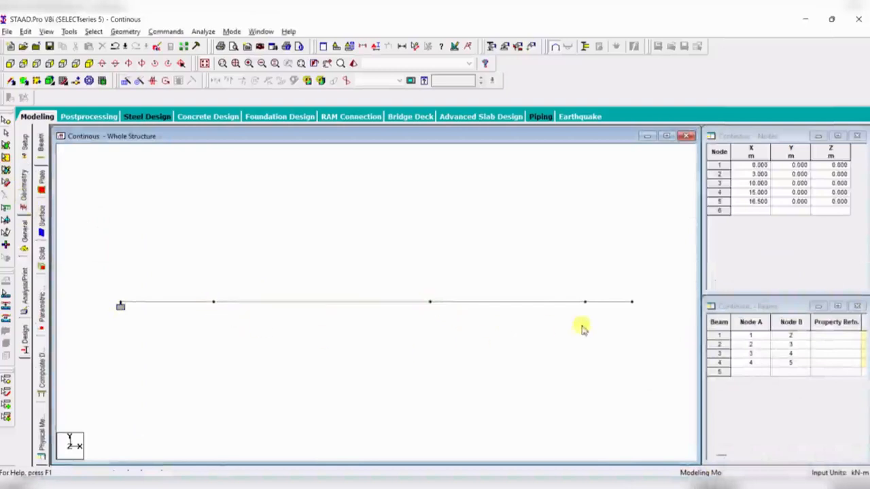
pyautogui.click(24, 246)
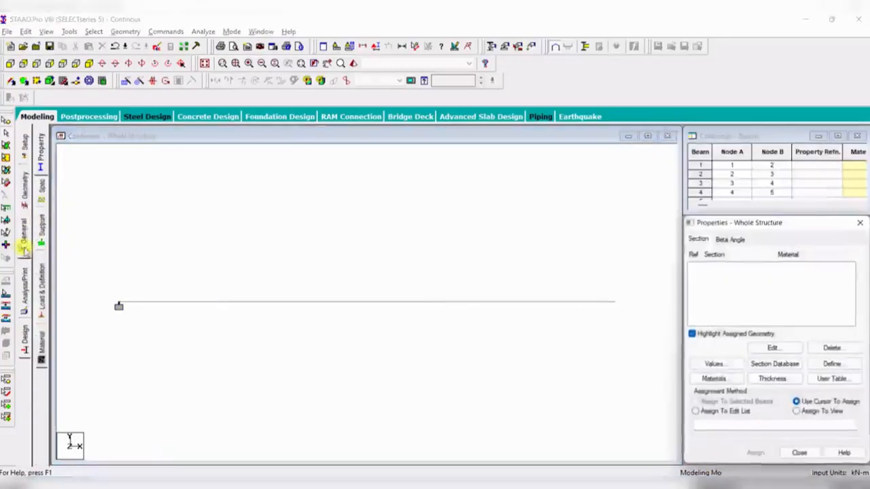
pyautogui.click(42, 224)
pyautogui.click(773, 313)
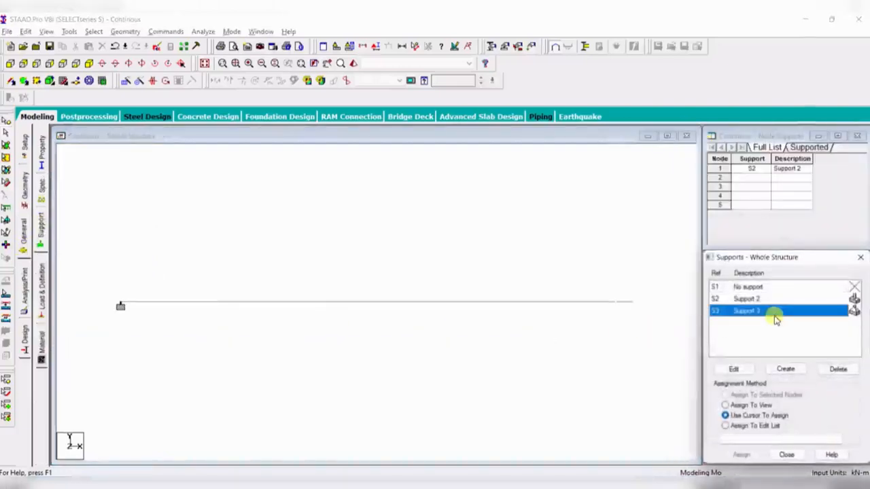
pyautogui.click(234, 296)
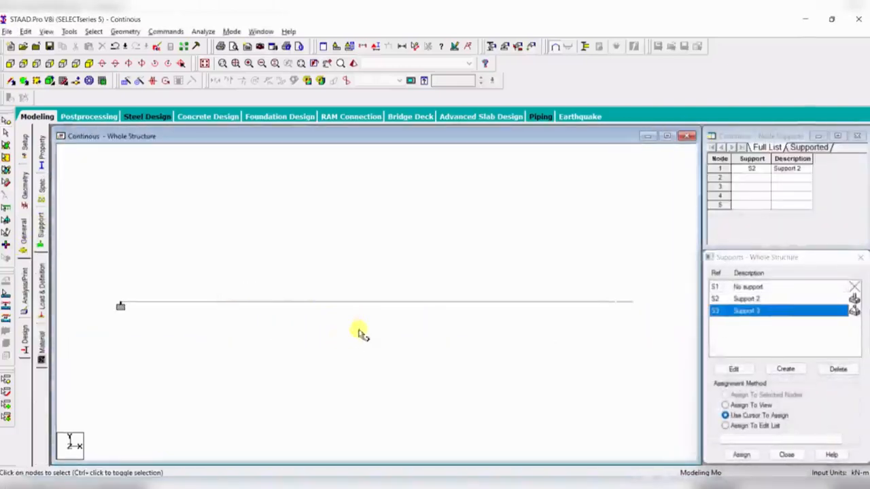
pyautogui.click(213, 301)
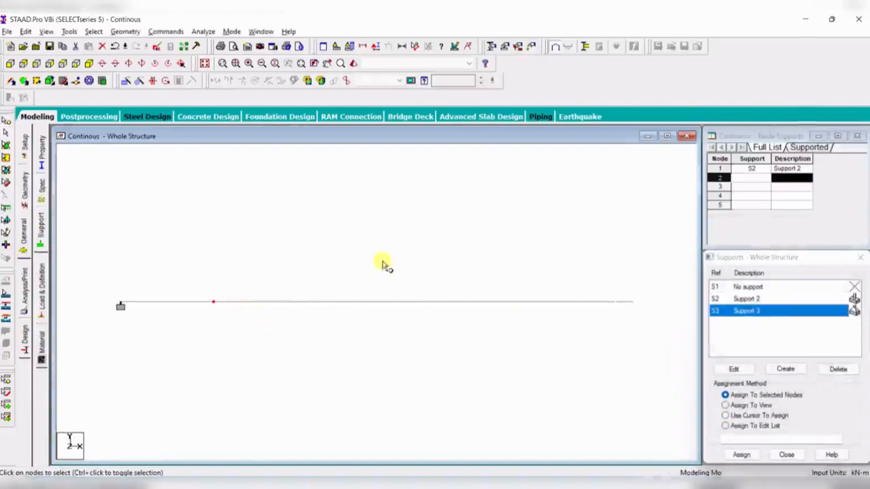
pyautogui.keyDown('ctrl'); pyautogui.click(430, 302); pyautogui.keyUp('ctrl')
pyautogui.keyDown('ctrl'); pyautogui.click(585, 302); pyautogui.keyUp('ctrl')
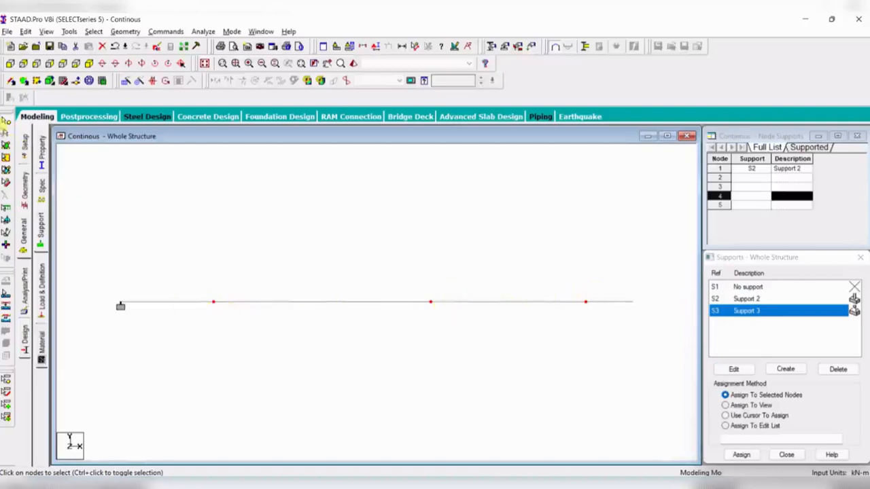
pyautogui.click(742, 455)
pyautogui.click(793, 389)
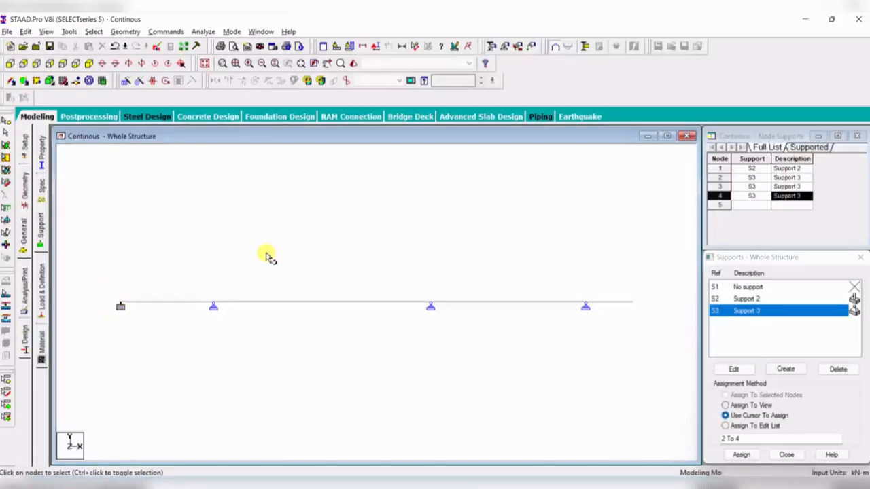
# - Open the Load & Definition page and browse the load definitions tree
pyautogui.click(43, 290)
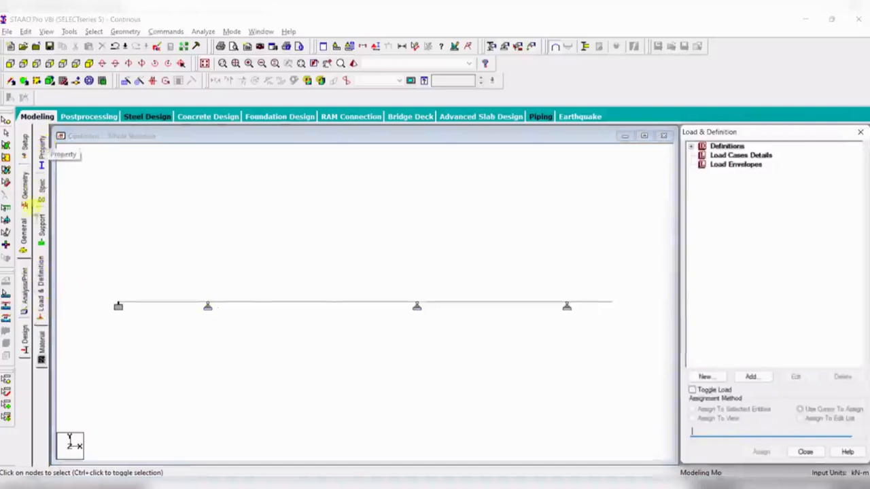
pyautogui.click(41, 360)
pyautogui.click(39, 291)
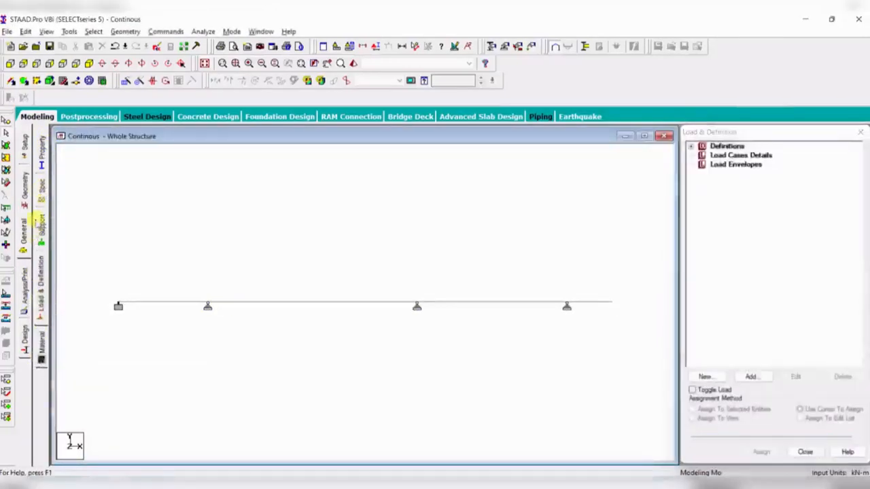
pyautogui.click(41, 228)
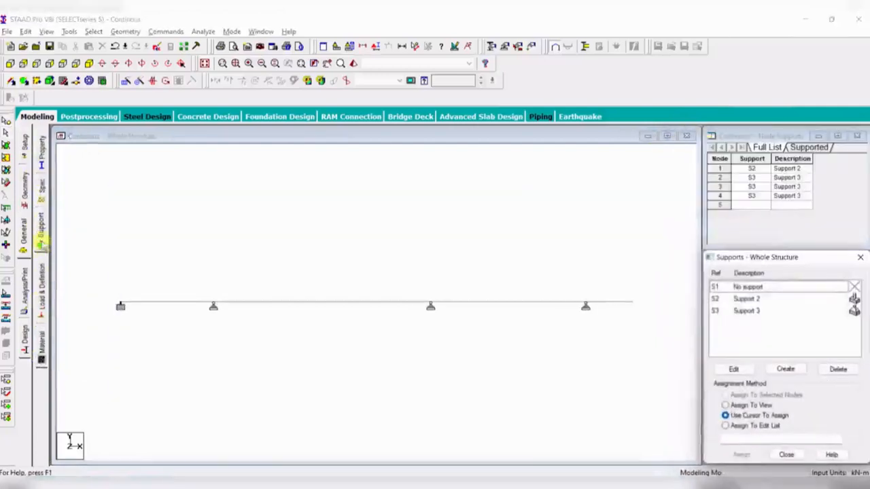
pyautogui.click(41, 152)
pyautogui.click(42, 238)
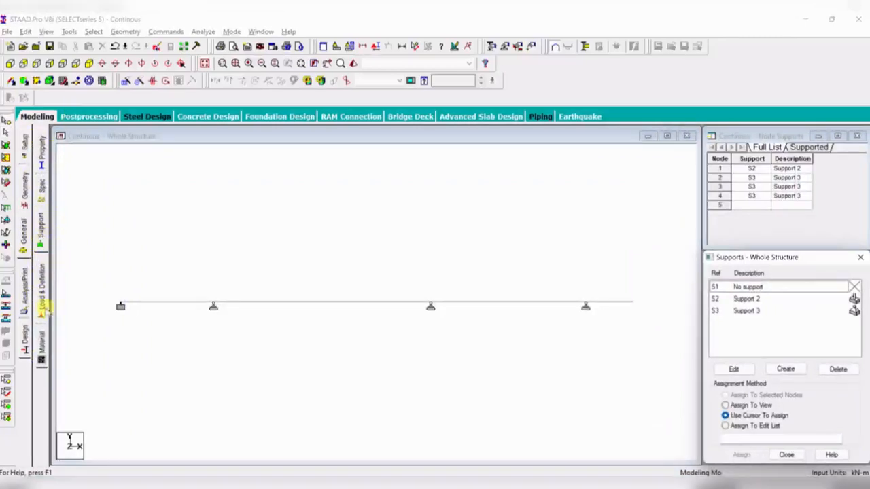
pyautogui.click(42, 305)
pyautogui.click(724, 156)
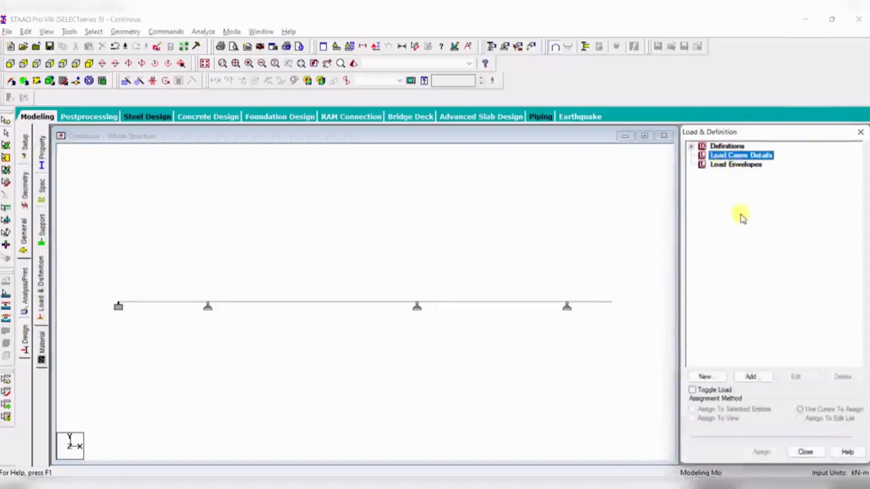
pyautogui.click(691, 148)
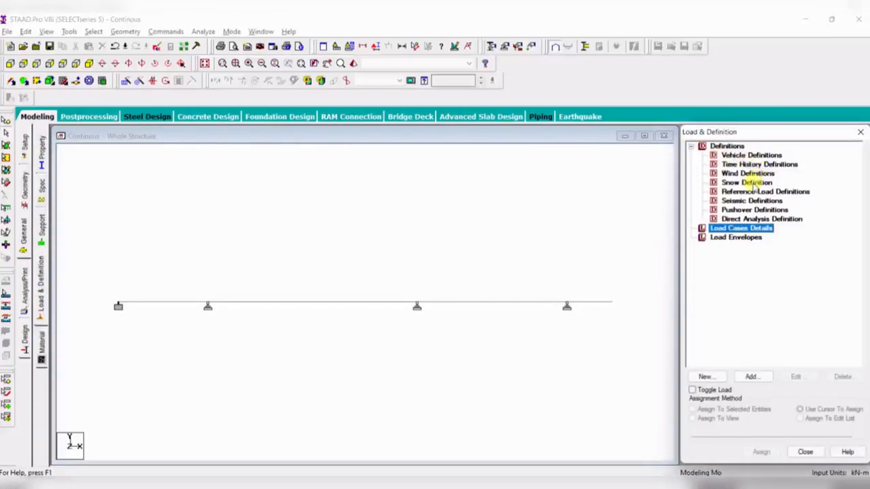
pyautogui.click(752, 201)
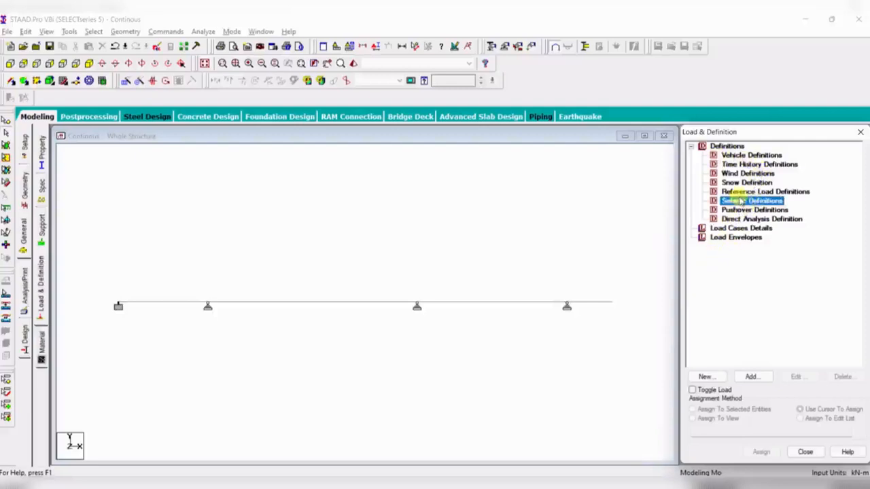
pyautogui.click(691, 149)
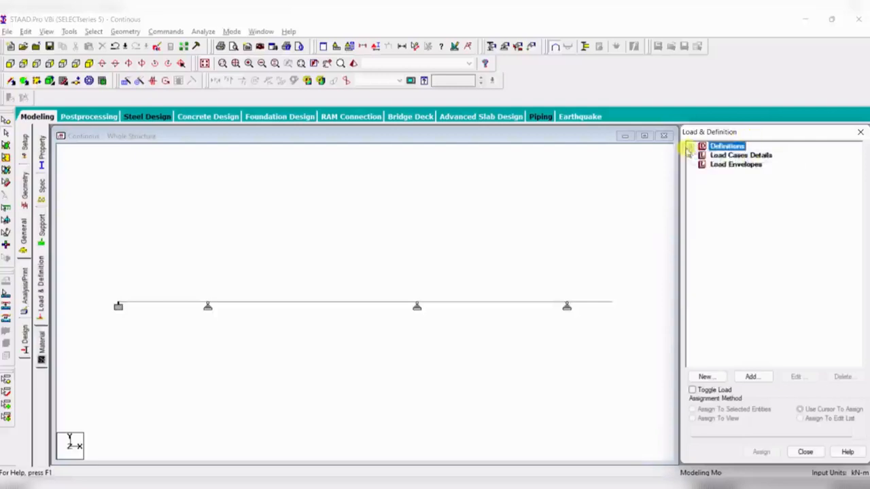
pyautogui.click(734, 156)
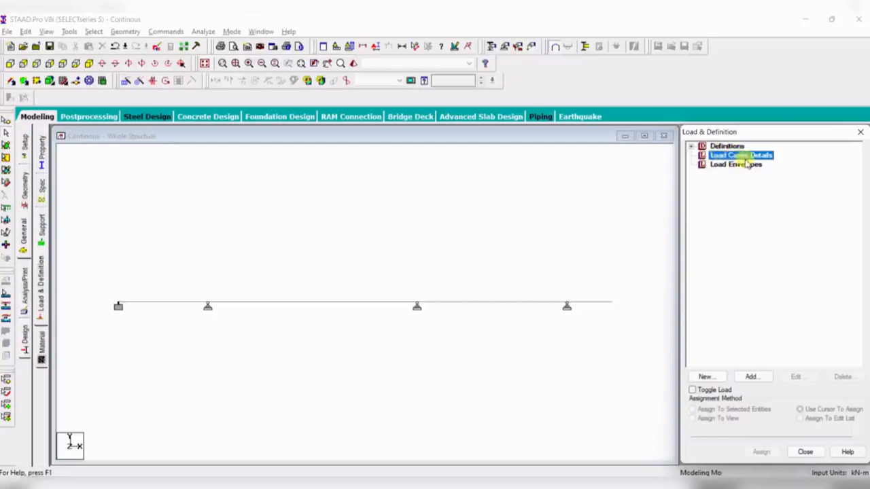
# - Add primary load case 1 titled ALL LOADS, checking the reference diagram, then close the dialog
pyautogui.click(758, 376)
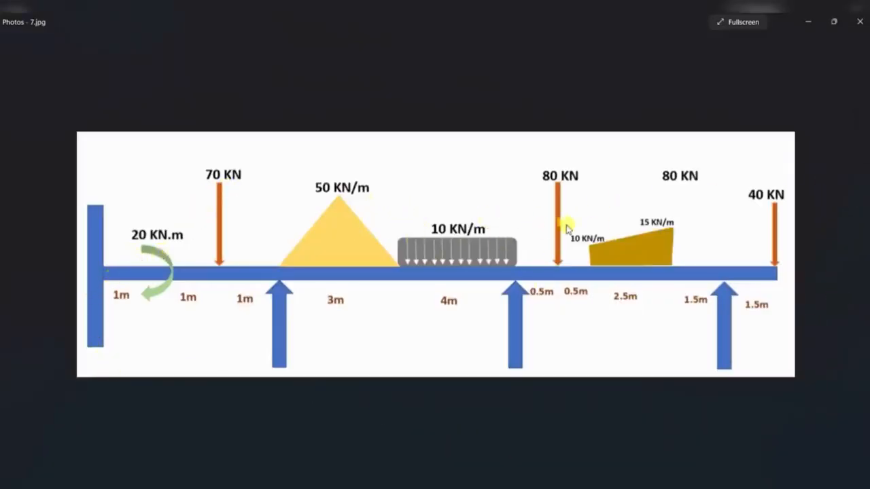
pyautogui.click(527, 486)
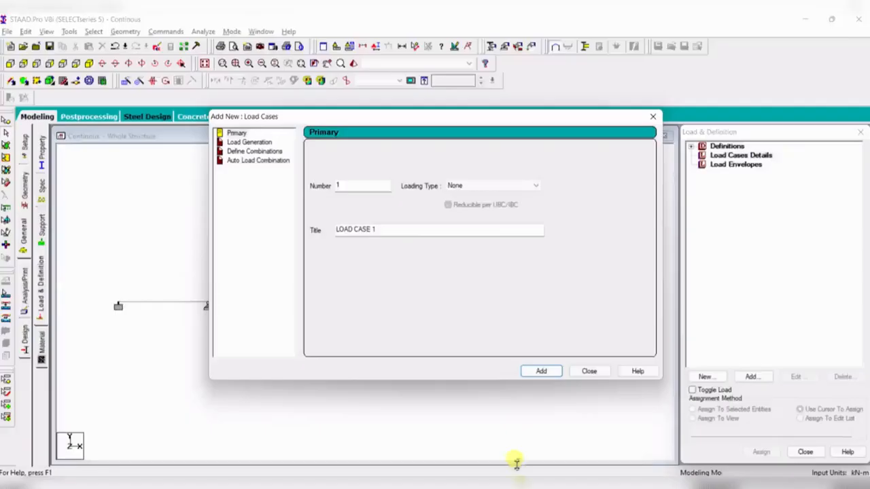
pyautogui.click(496, 185)
pyautogui.click(468, 359)
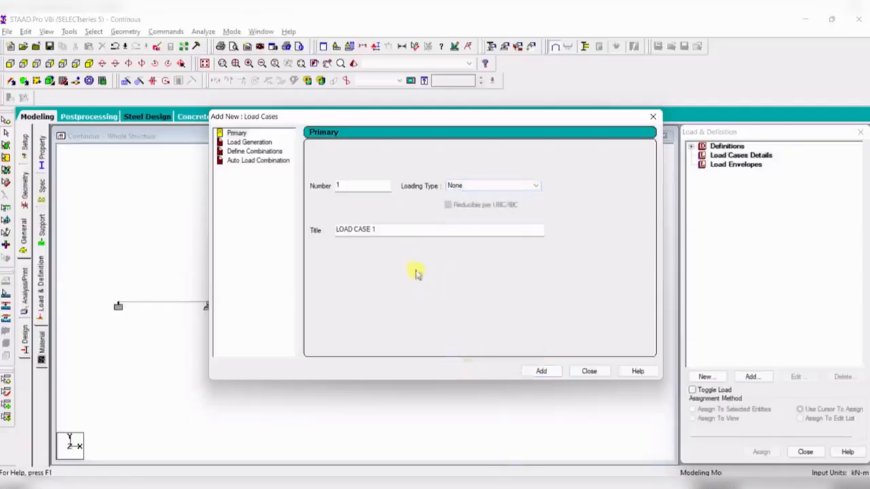
pyautogui.moveTo(393, 236); pyautogui.dragTo(299, 231)
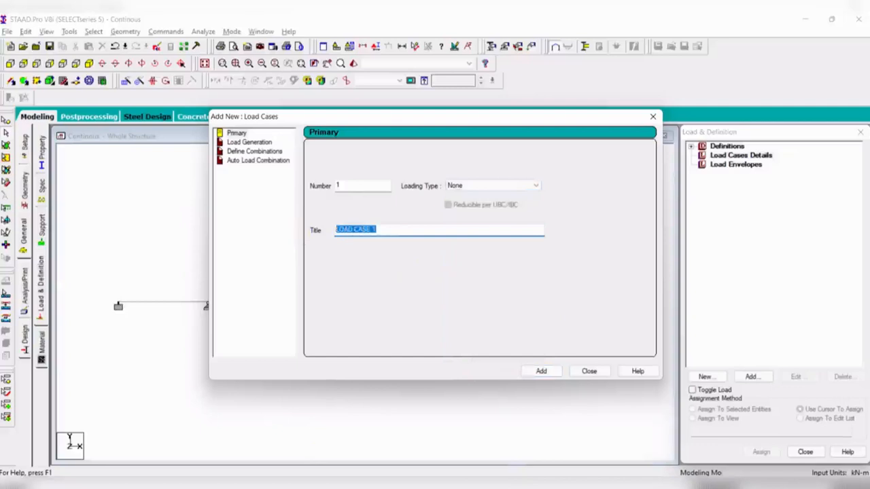
pyautogui.write('LOADS')
pyautogui.click(541, 371)
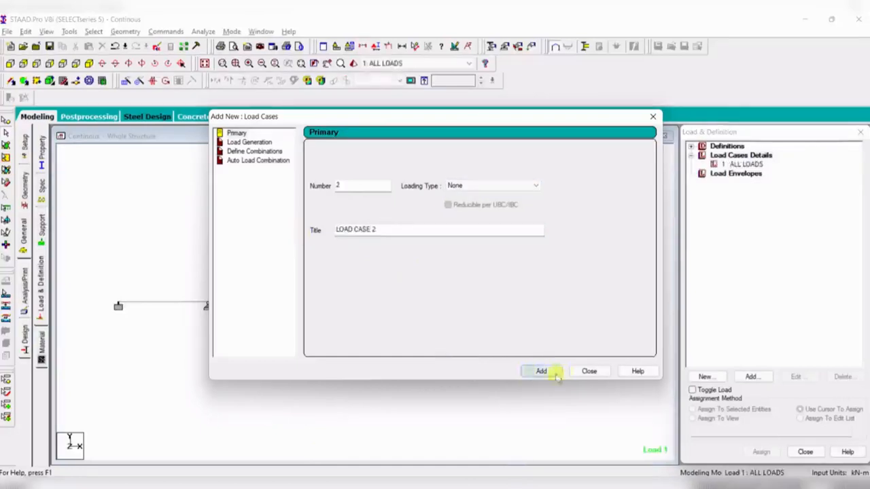
pyautogui.click(588, 371)
# - Add a member concentrated moment of -20 kNm in the GZ direction to load case 1, checking the reference diagram
pyautogui.click(741, 155)
pyautogui.click(743, 165)
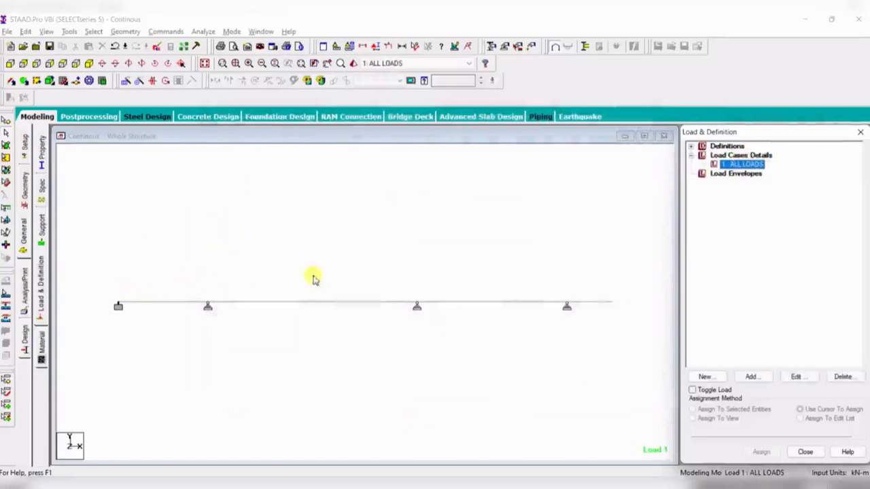
pyautogui.click(745, 379)
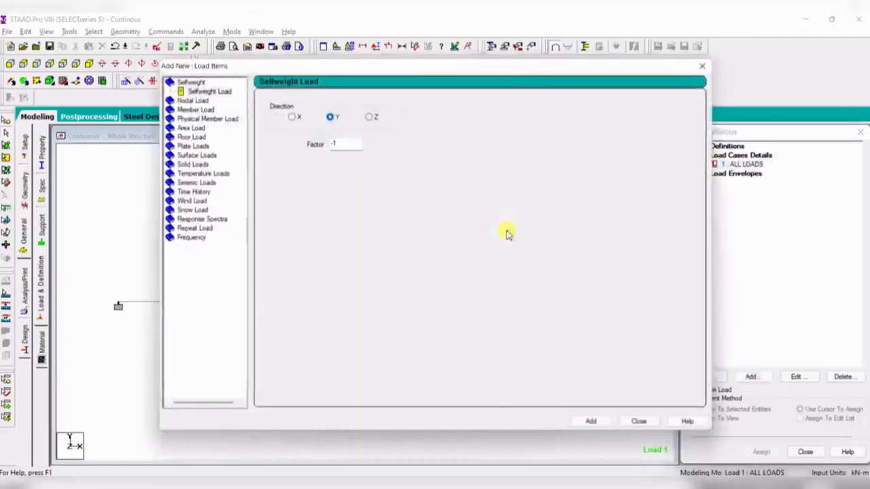
pyautogui.click(527, 485)
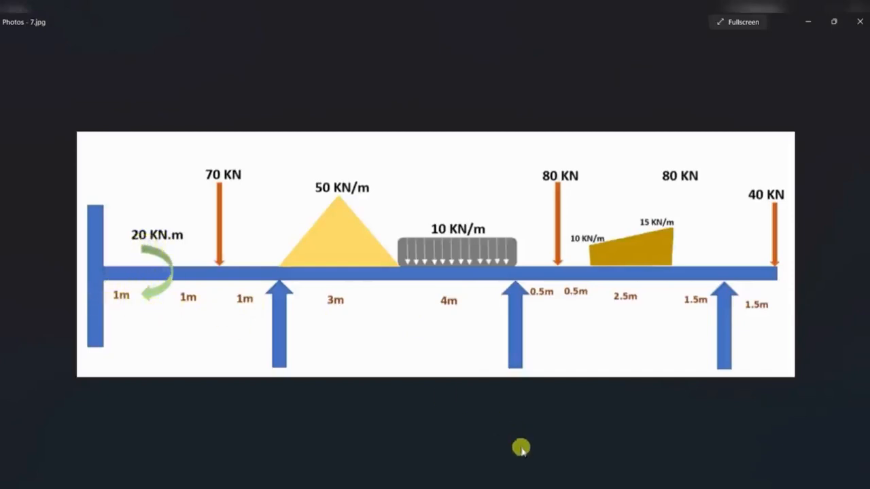
pyautogui.click(526, 486)
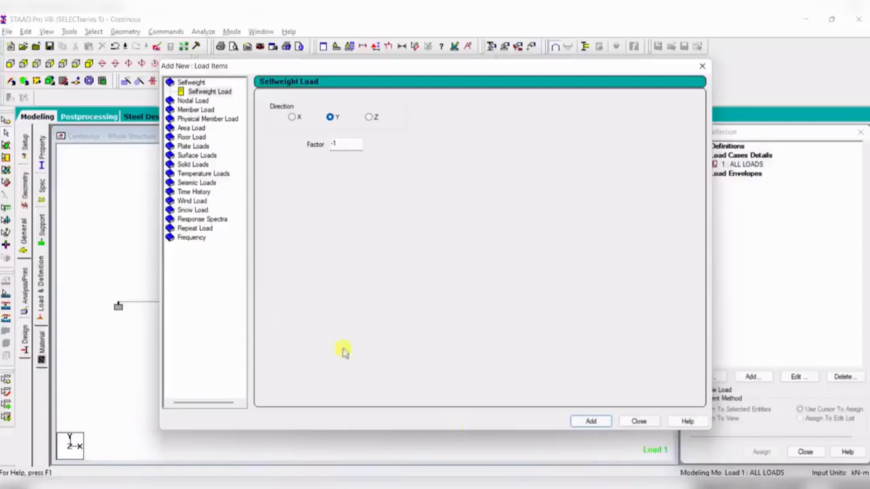
pyautogui.click(195, 110)
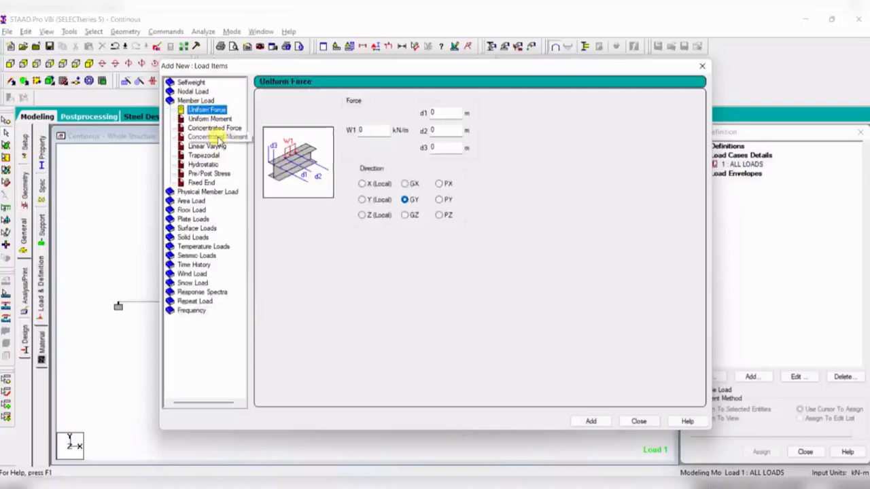
pyautogui.click(217, 138)
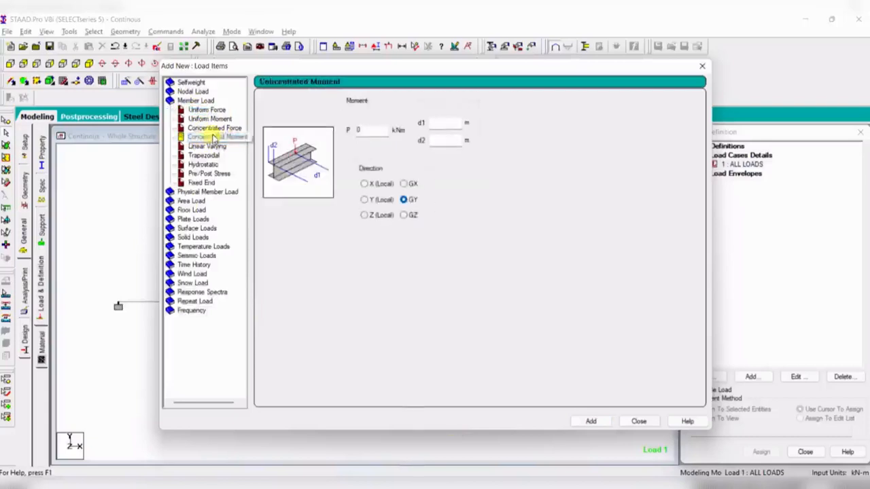
pyautogui.doubleClick(375, 131)
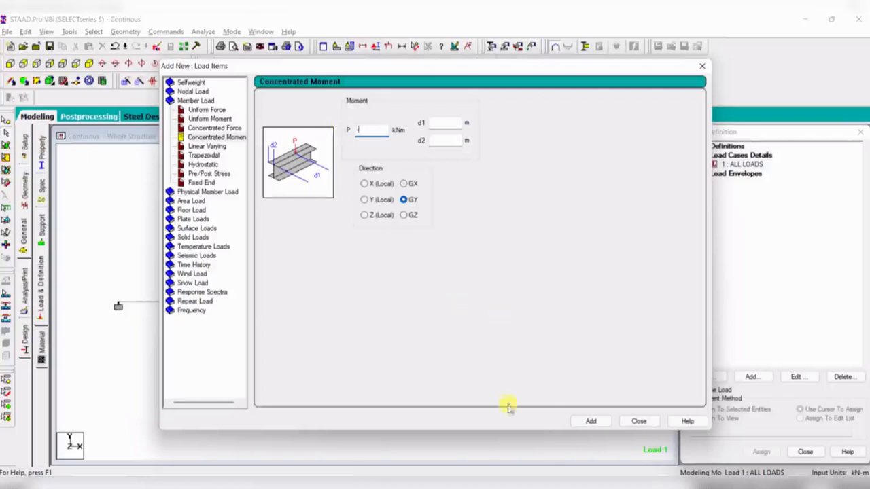
pyautogui.hotkey('alt', 'Tab')
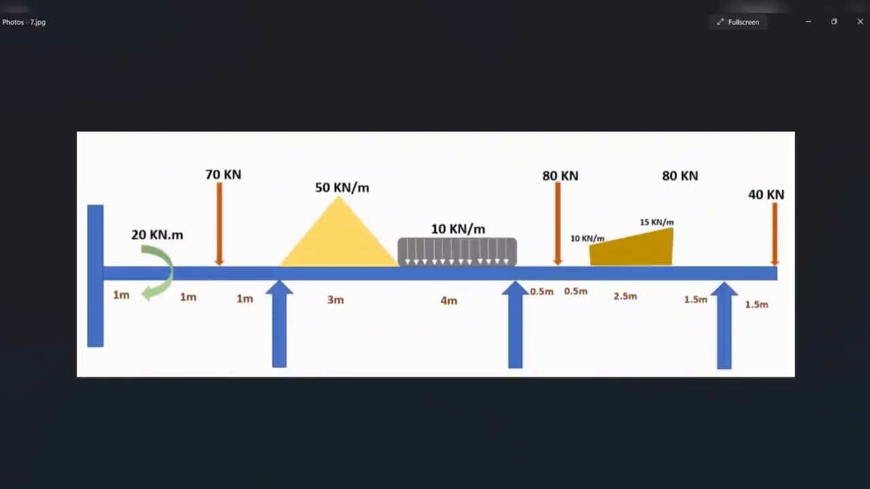
pyautogui.hotkey('alt', 'Tab')
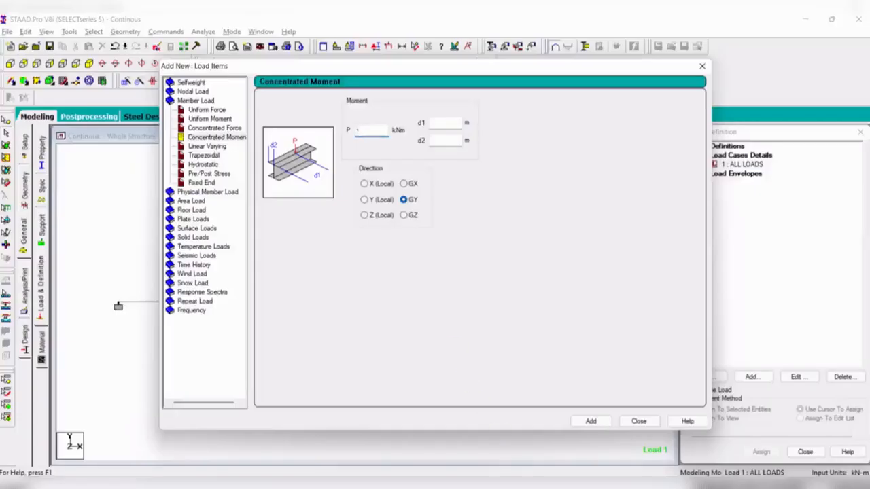
pyautogui.click(412, 216)
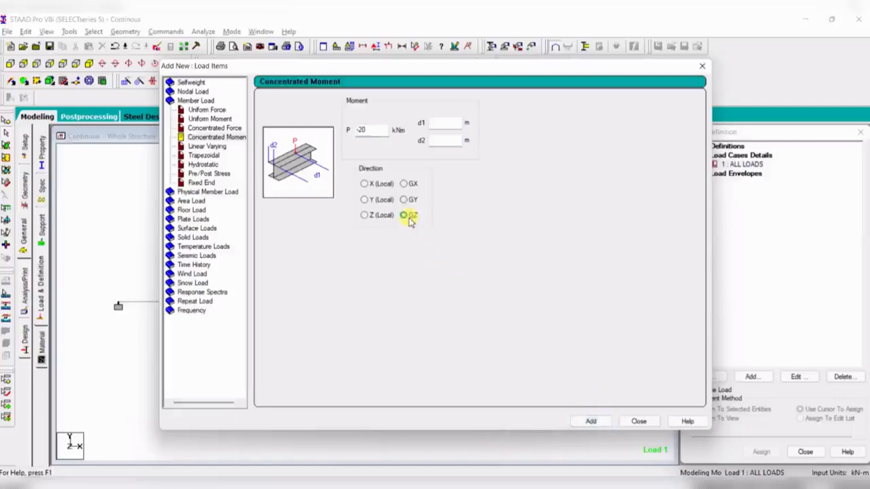
pyautogui.click(593, 421)
pyautogui.click(645, 422)
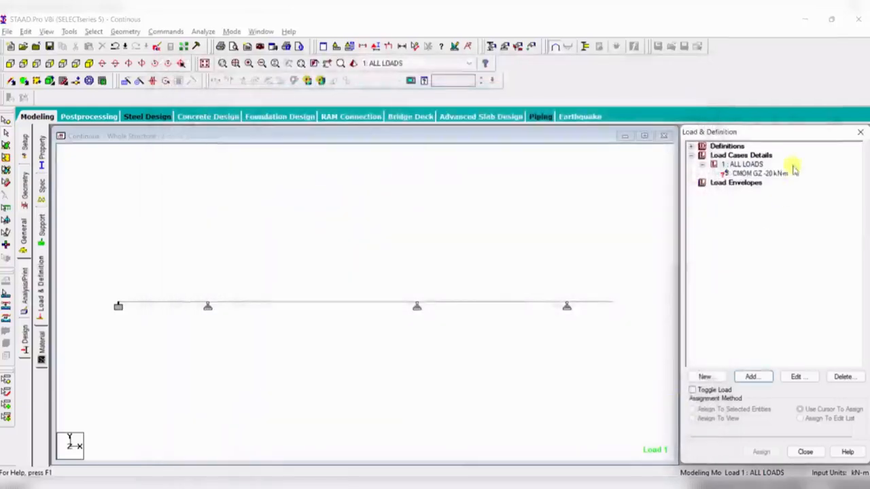
# - Set the concentrated moment's distance d1 to 1 m, checking the reference diagram
pyautogui.click(777, 176)
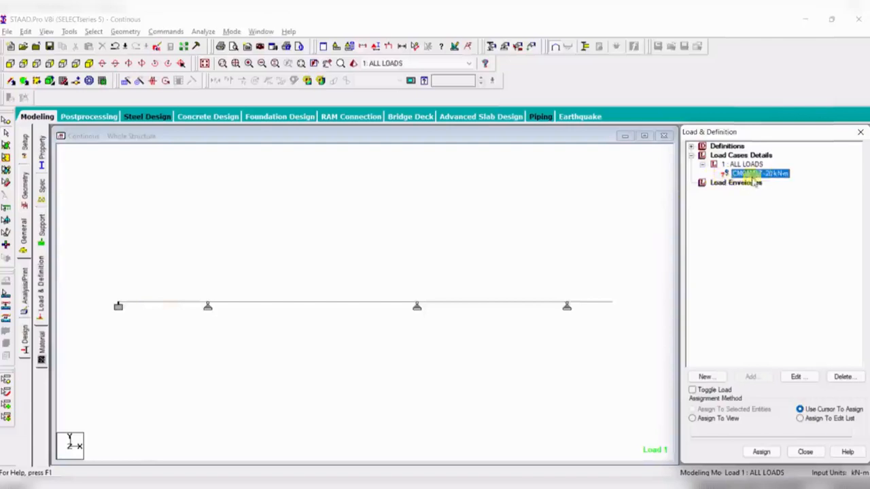
pyautogui.click(152, 304)
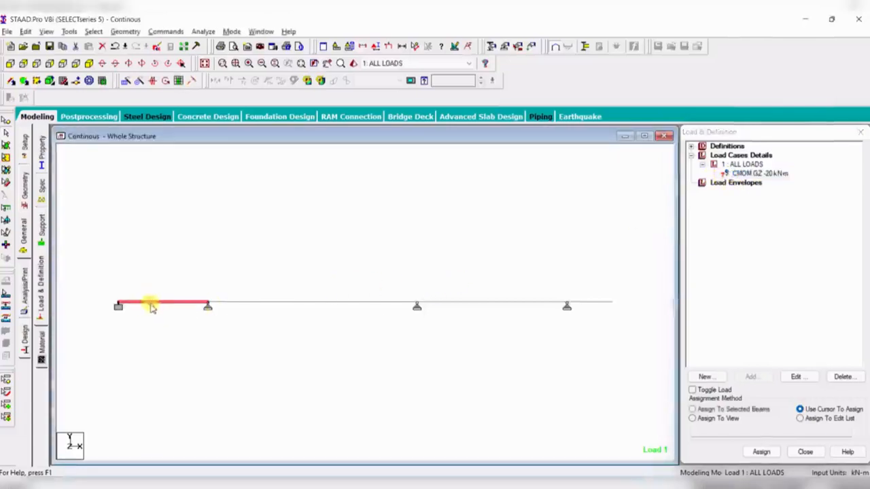
pyautogui.doubleClick(748, 174)
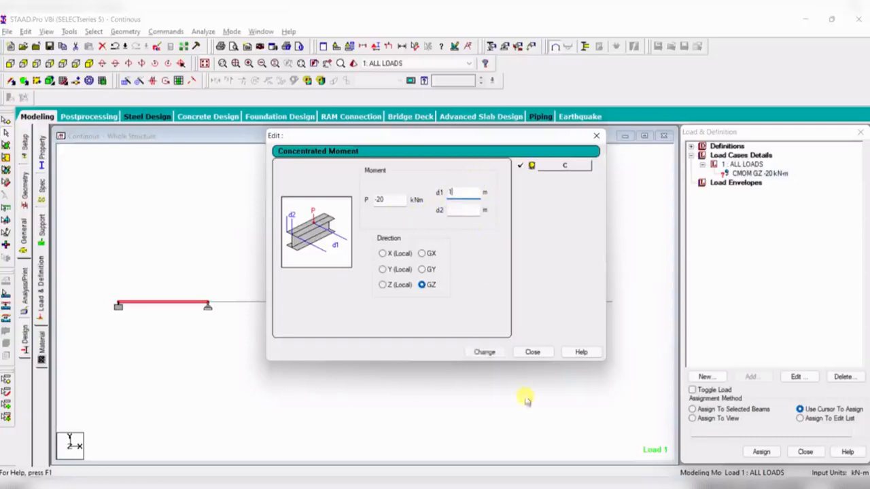
pyautogui.click(549, 486)
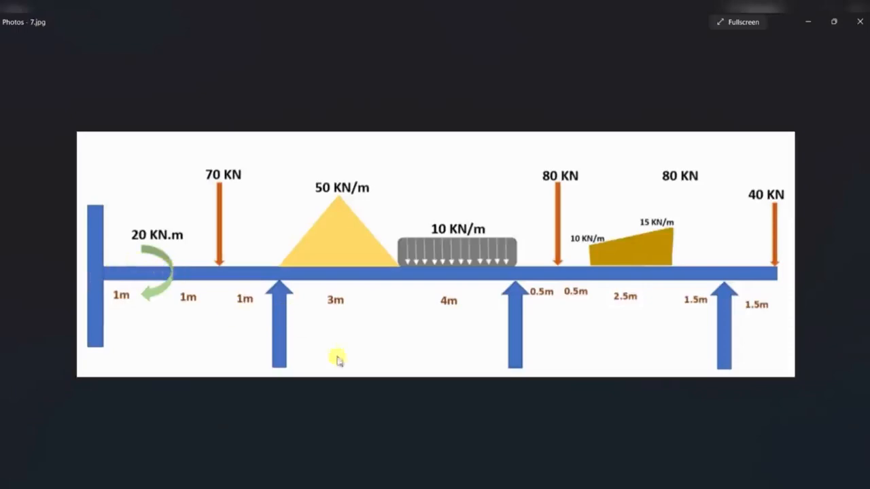
pyautogui.click(474, 486)
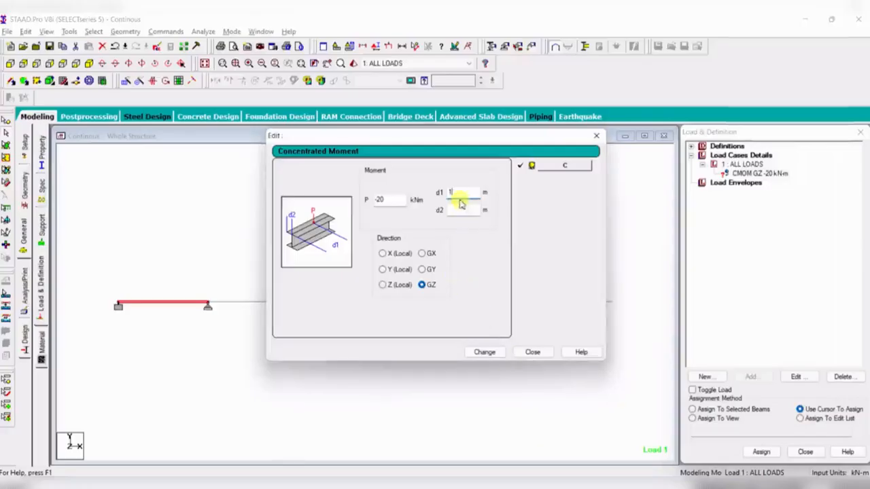
pyautogui.click(481, 352)
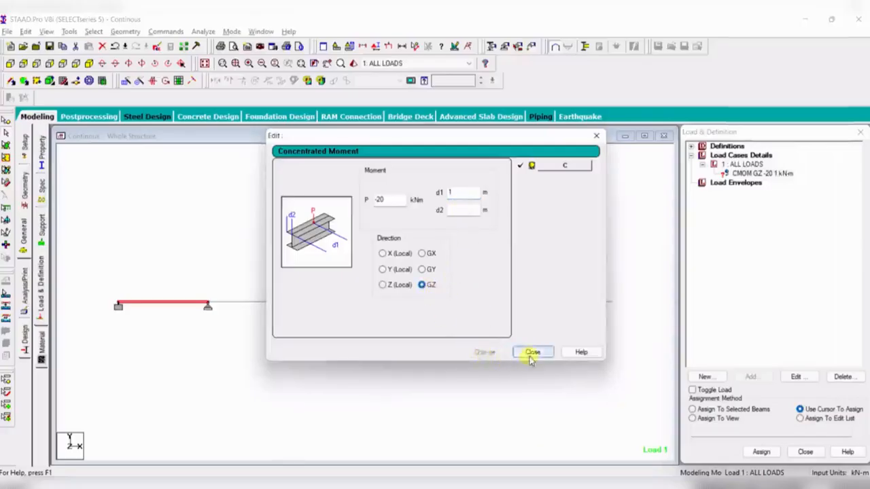
pyautogui.click(530, 352)
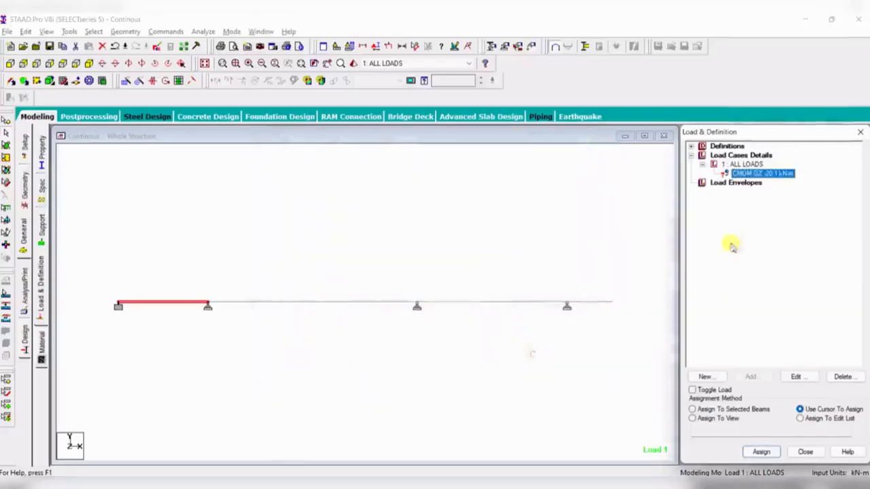
# - Assign the concentrated moment to the first beam segment as a selected beam
pyautogui.click(164, 304)
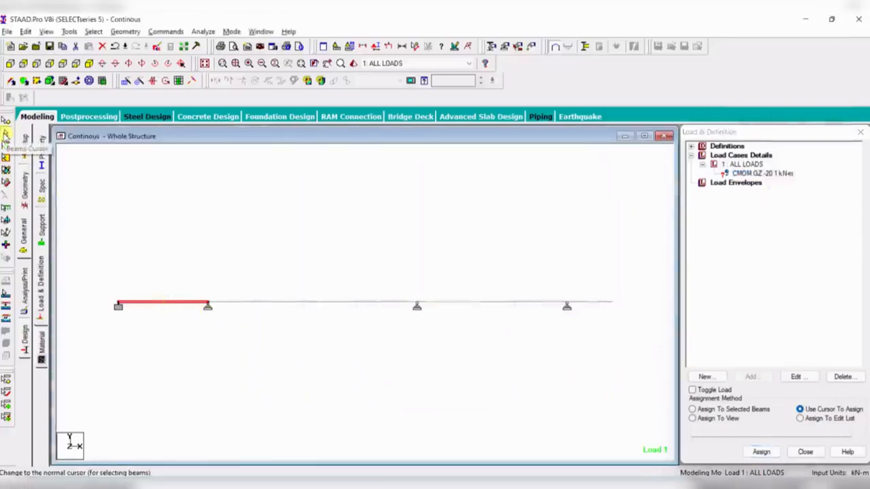
pyautogui.click(693, 409)
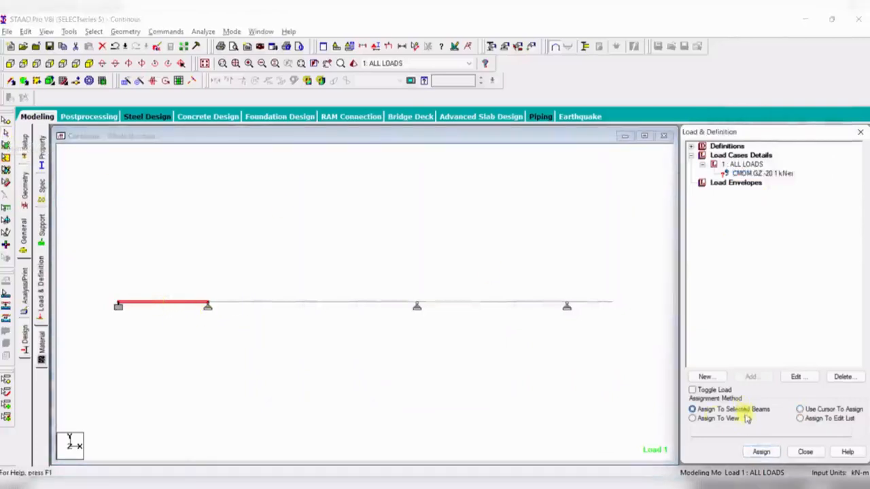
pyautogui.click(760, 452)
pyautogui.click(791, 325)
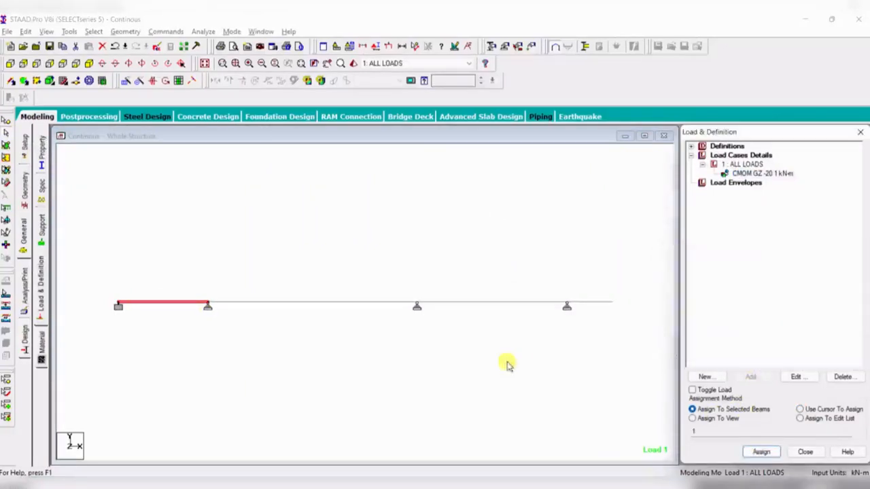
pyautogui.click(761, 174)
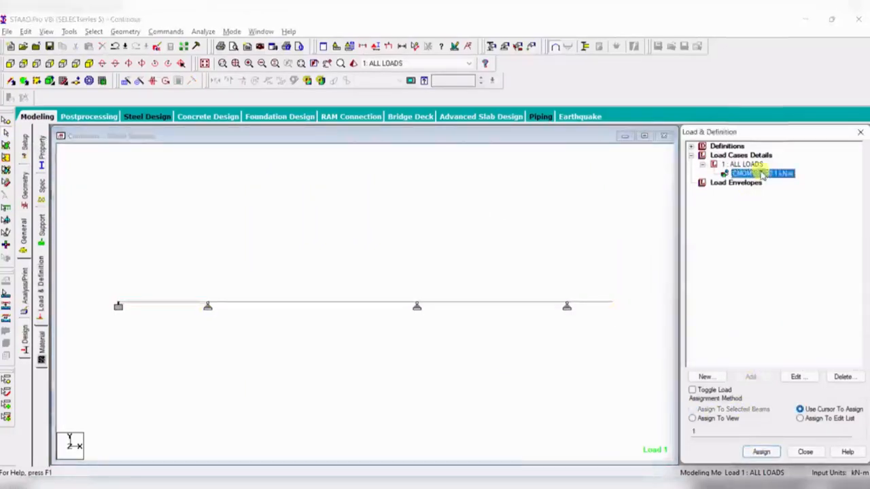
pyautogui.click(88, 63)
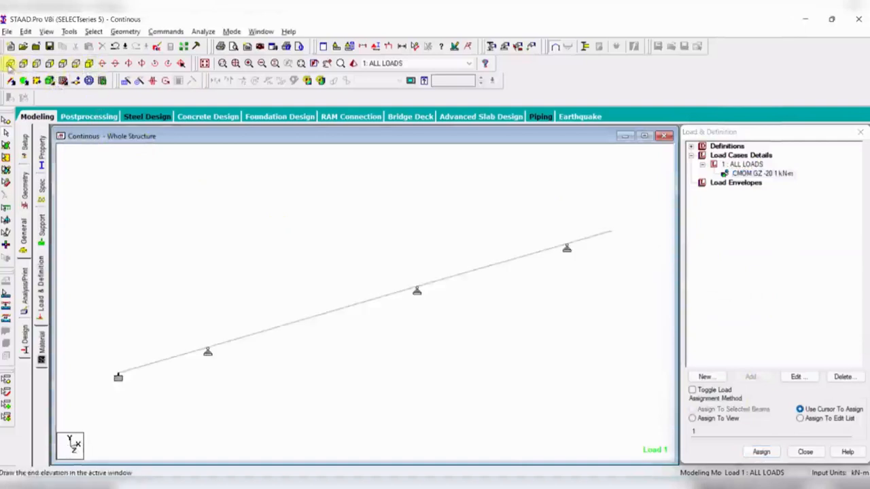
pyautogui.click(10, 64)
pyautogui.click(758, 173)
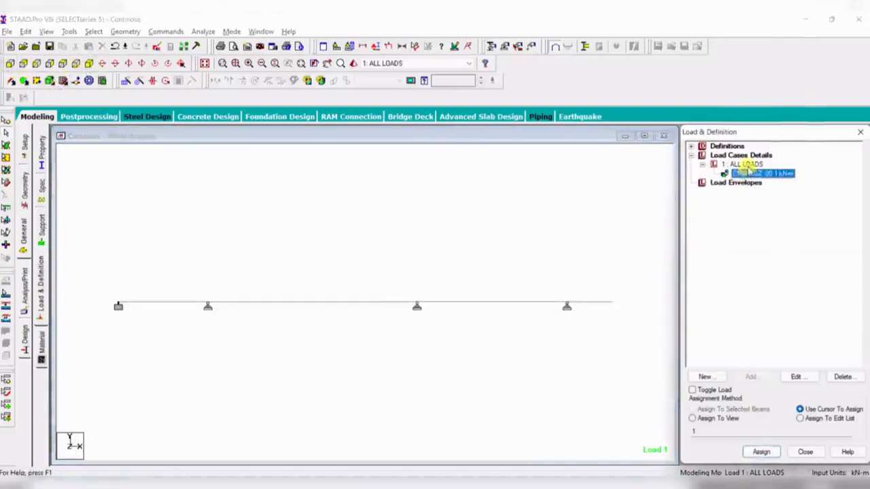
# - Add a member concentrated force of -70 kN in the GY direction at d1 2 m to load case 1
pyautogui.click(745, 165)
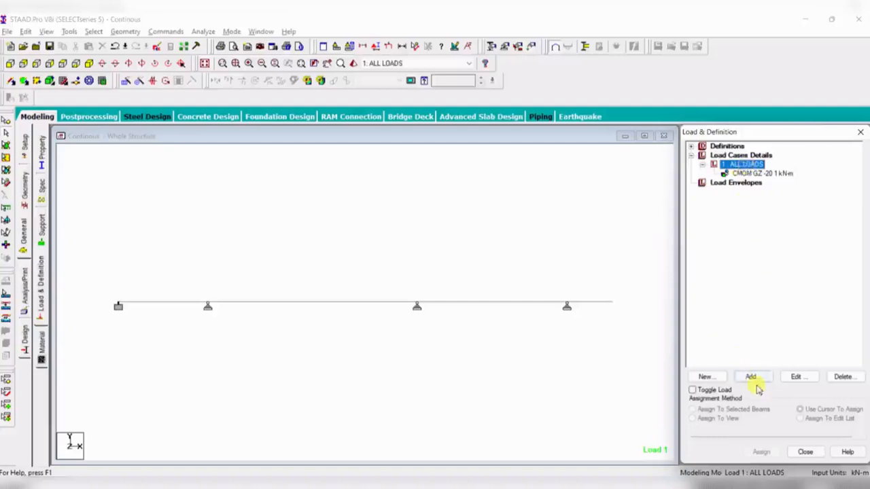
pyautogui.click(758, 380)
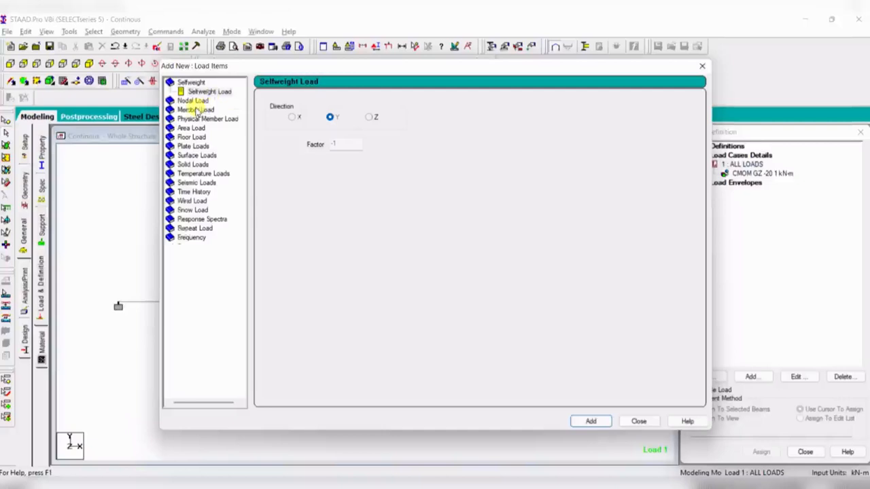
pyautogui.click(196, 110)
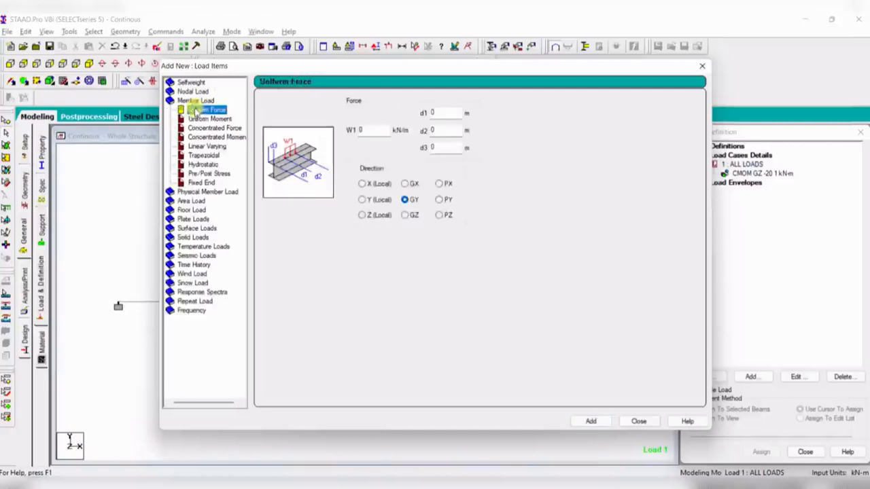
pyautogui.click(216, 128)
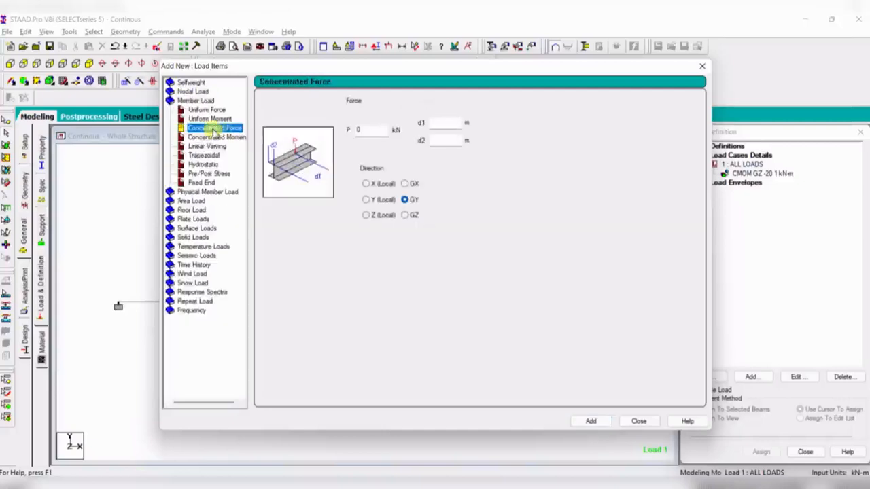
pyautogui.doubleClick(358, 129)
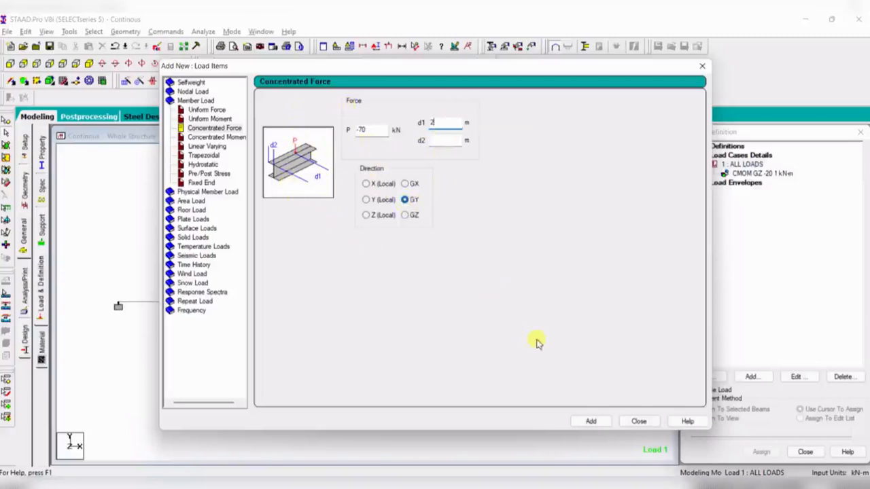
pyautogui.click(591, 421)
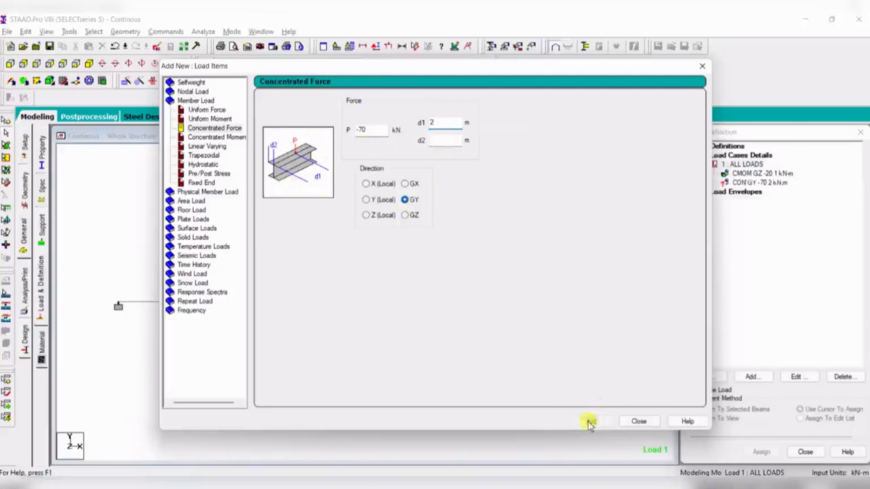
pyautogui.click(639, 421)
# - Accept the auto-save prompt and save the modified structure
pyautogui.click(748, 182)
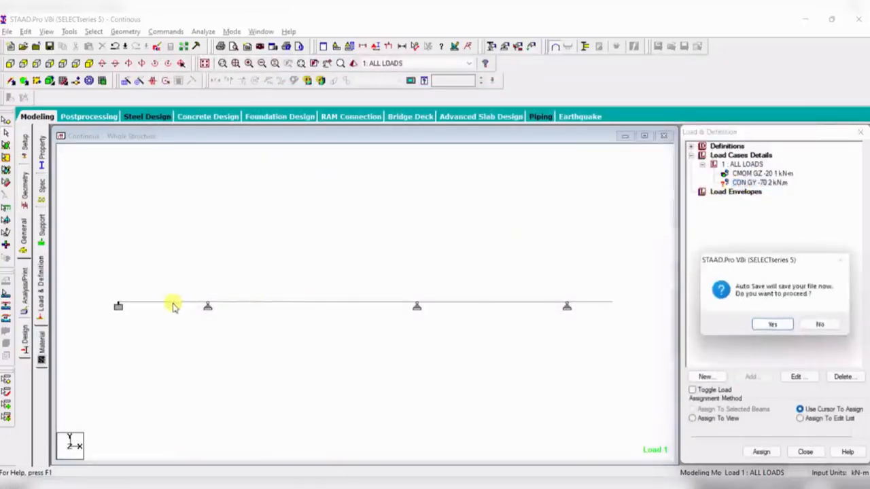
pyautogui.click(772, 324)
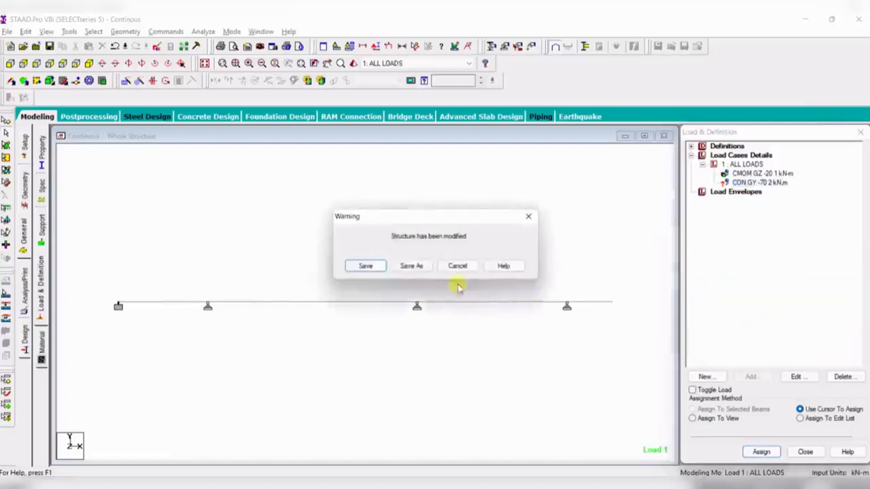
pyautogui.click(361, 267)
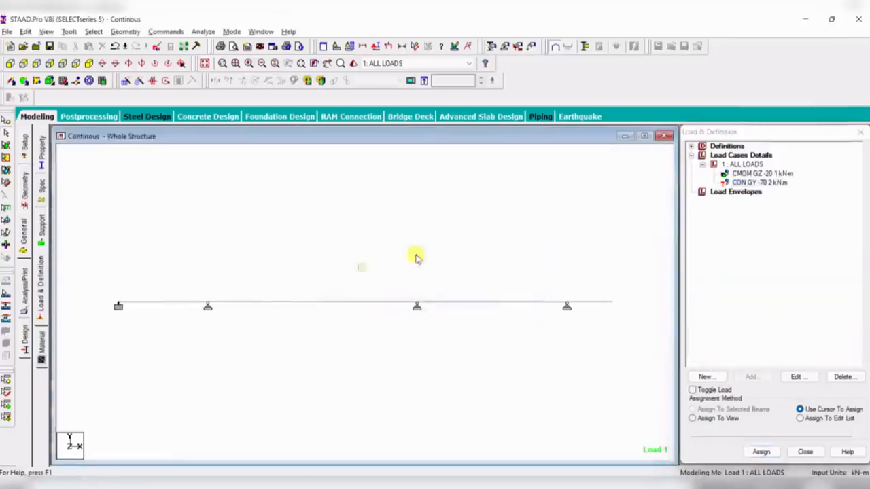
# - Assign the 70 kN concentrated force to the first beam segment as a selected beam
pyautogui.click(164, 302)
pyautogui.click(693, 410)
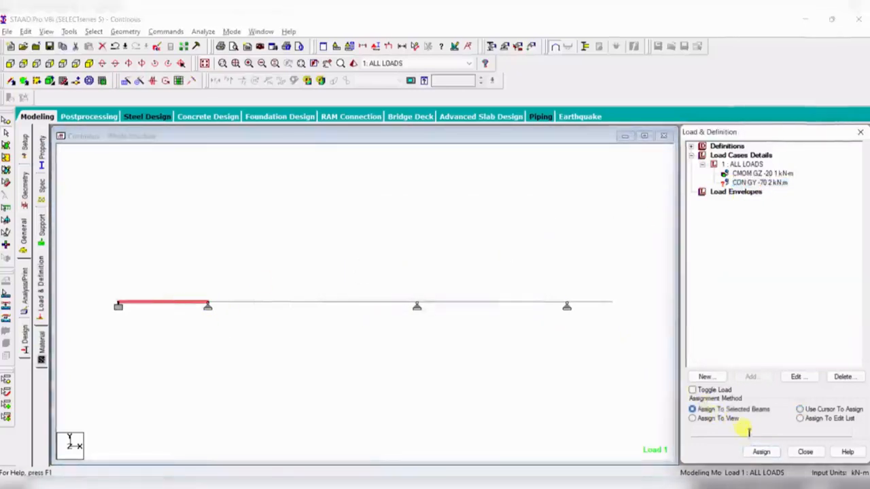
pyautogui.click(761, 451)
pyautogui.click(795, 324)
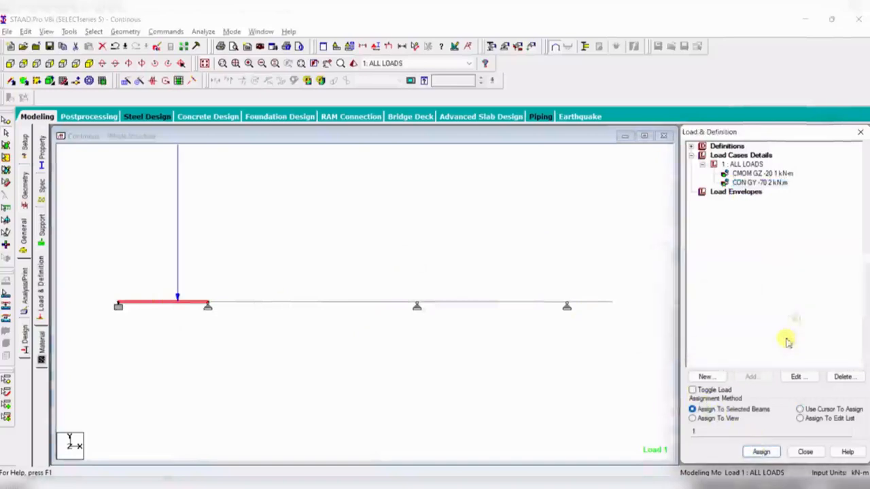
pyautogui.click(353, 372)
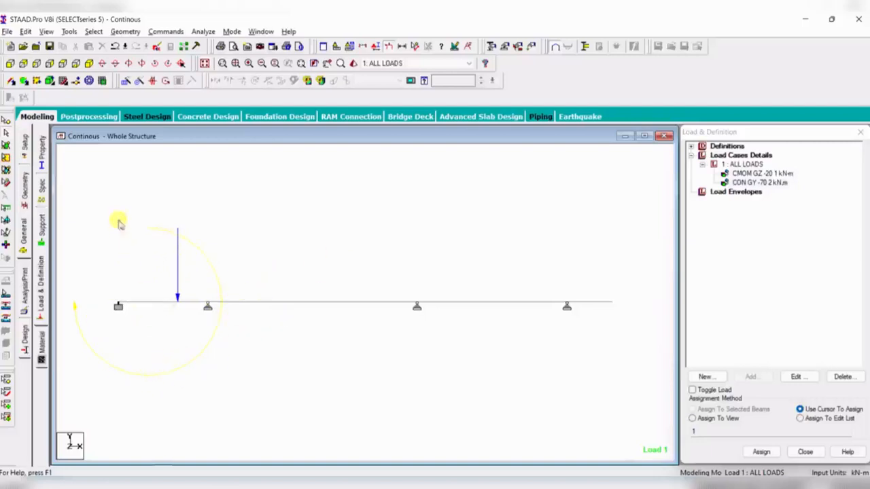
# - Highlight the existing moment and concentrated force items of load case 1 on the beam
pyautogui.click(762, 174)
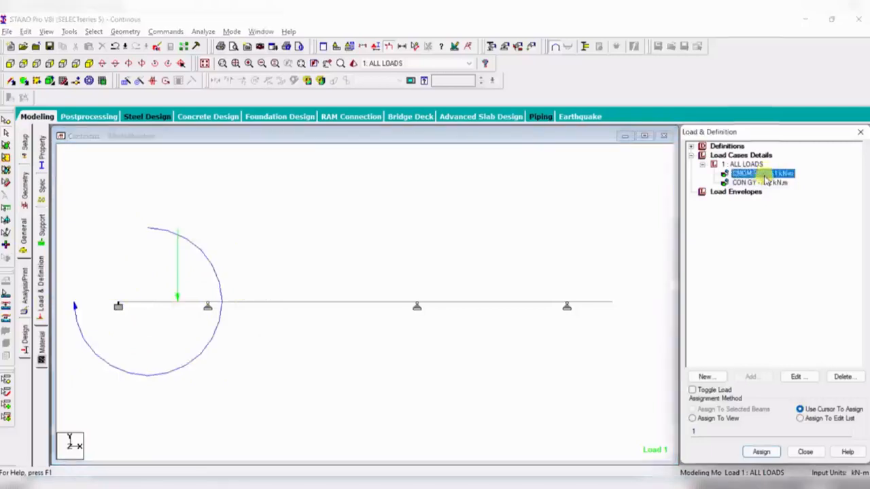
pyautogui.click(740, 192)
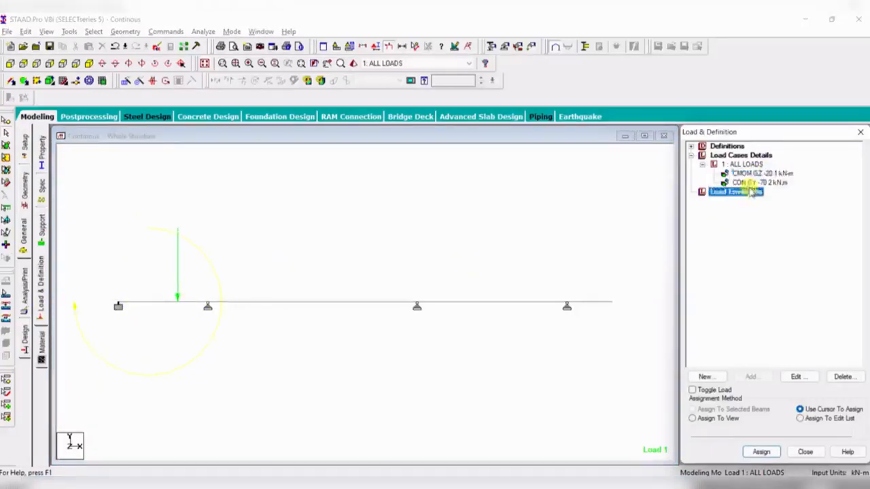
pyautogui.click(758, 175)
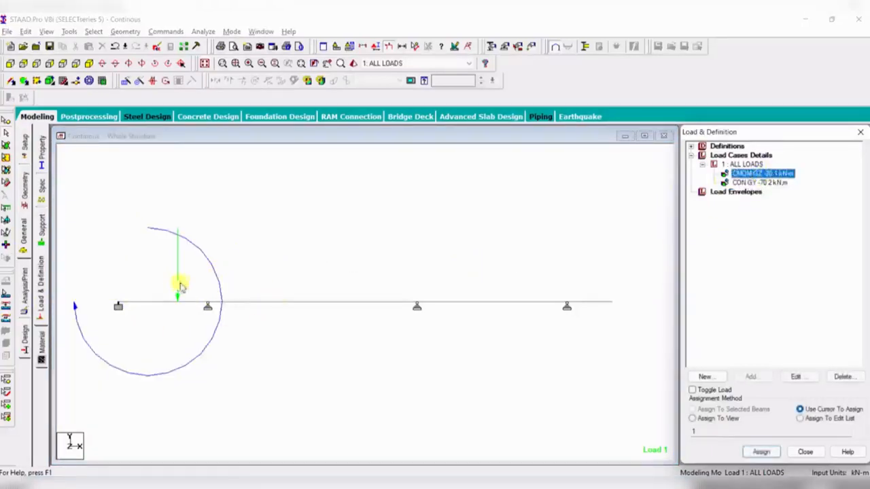
# - Add a trapezoidal member load in GY with W1 0, W2 -50 kN/m, d1 0 and d2 1.5 m, checking the reference diagram
pyautogui.click(430, 488)
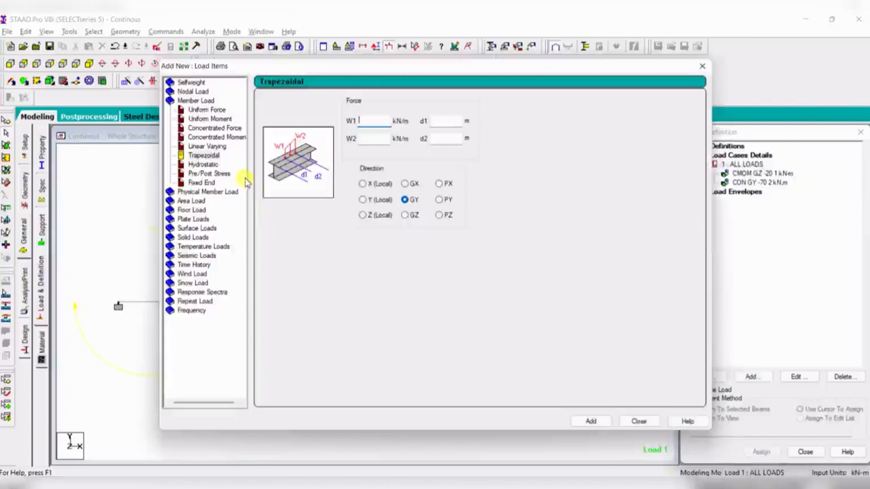
pyautogui.click(207, 166)
pyautogui.click(205, 157)
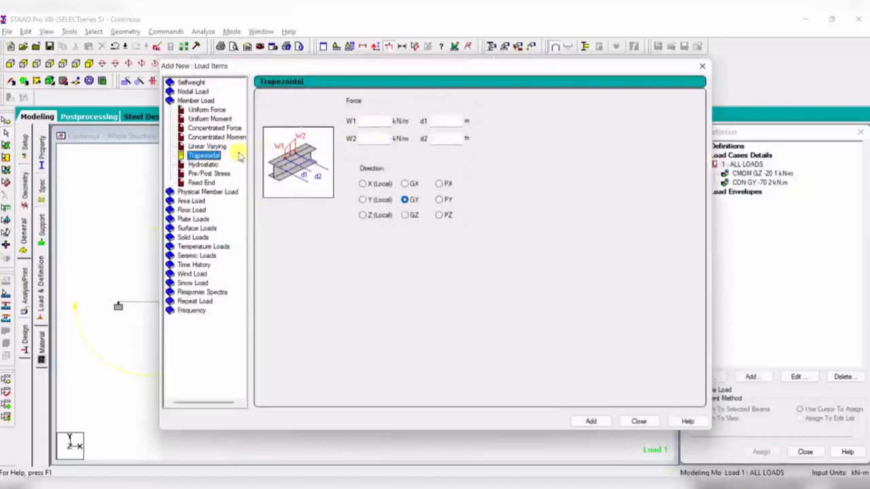
pyautogui.click(529, 485)
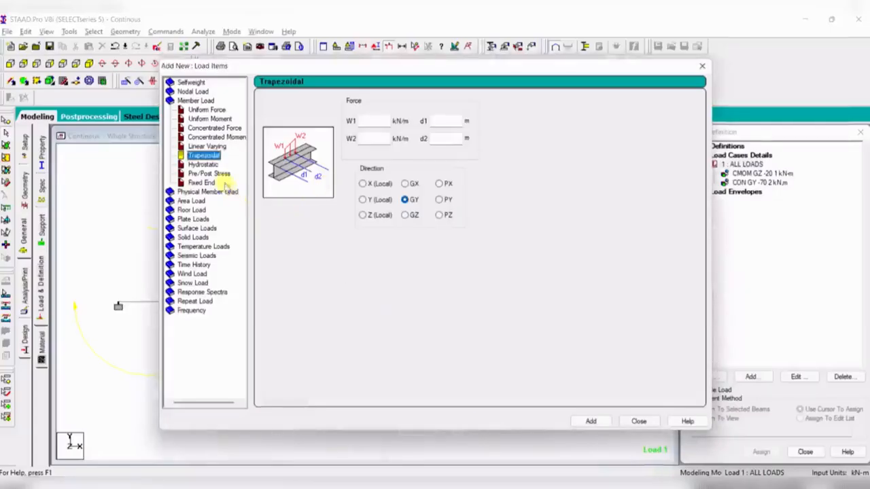
pyautogui.click(213, 147)
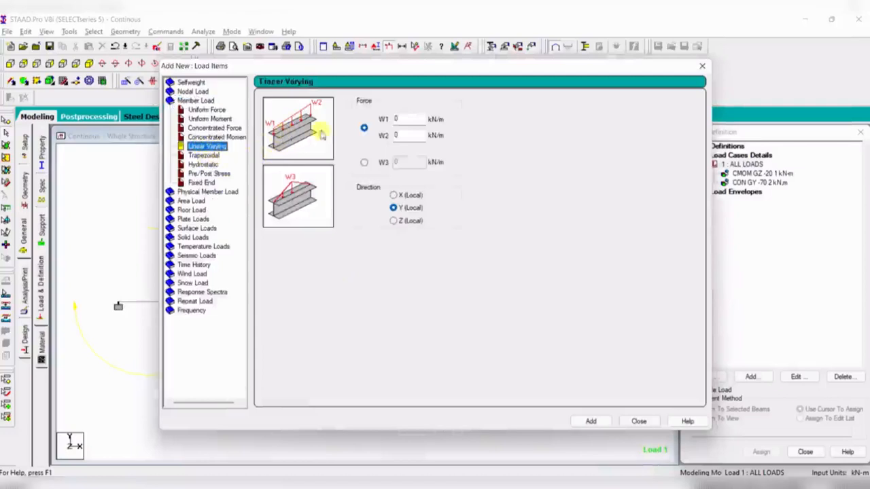
pyautogui.click(205, 157)
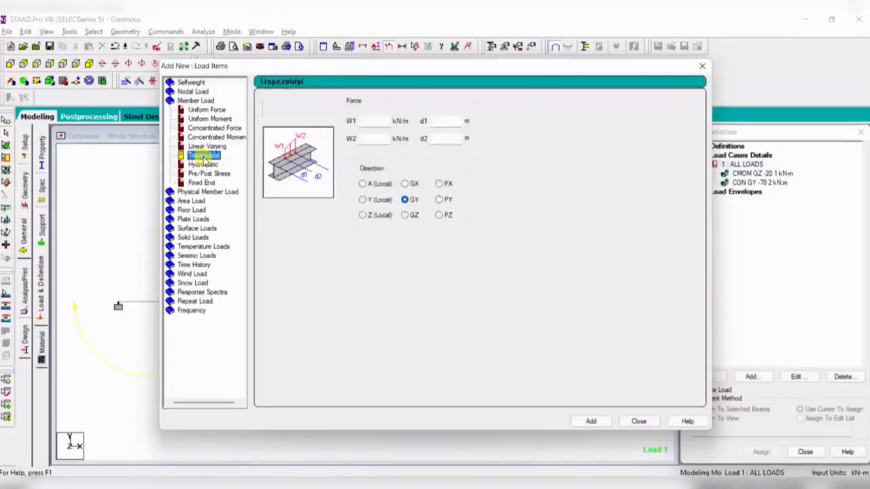
pyautogui.click(373, 122)
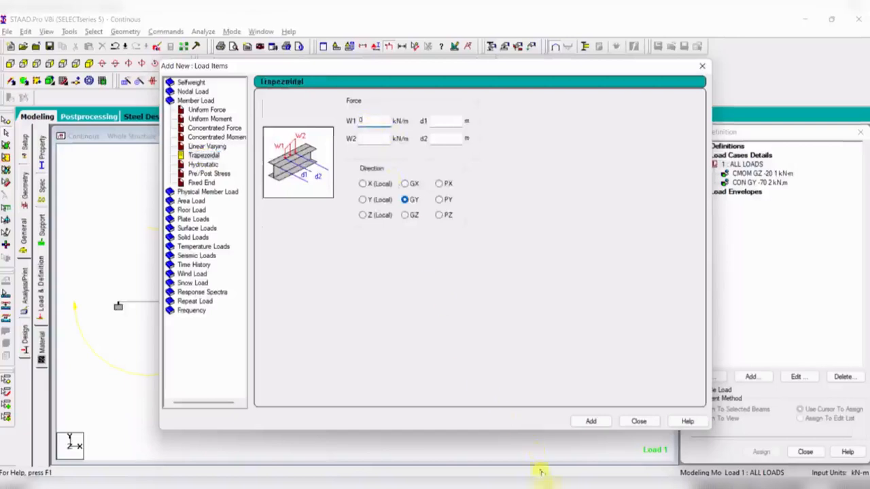
pyautogui.hotkey('alt', 'Tab')
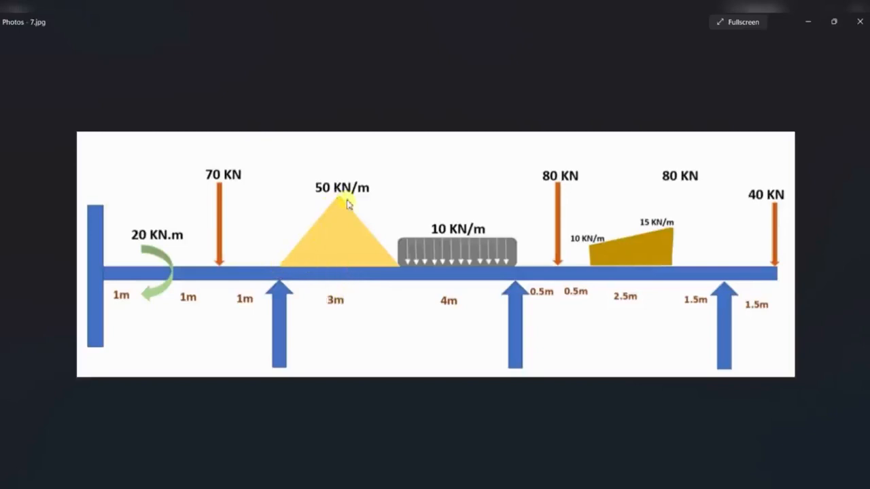
pyautogui.click(518, 483)
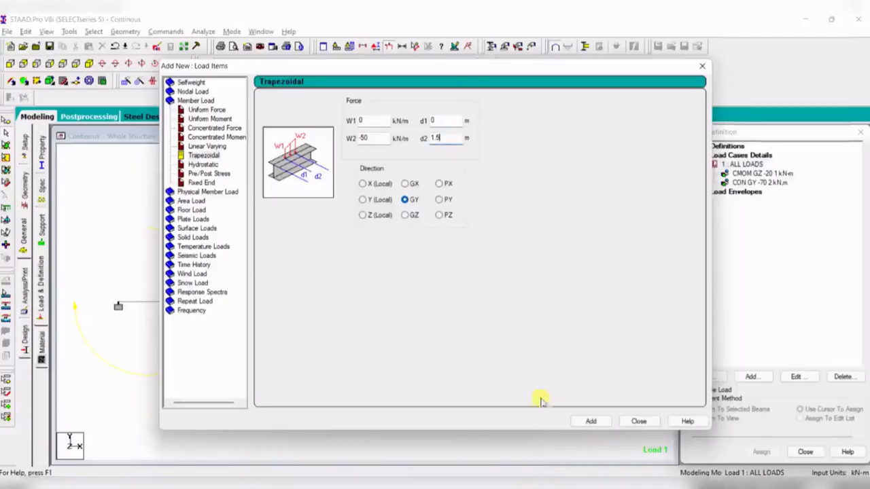
pyautogui.click(590, 422)
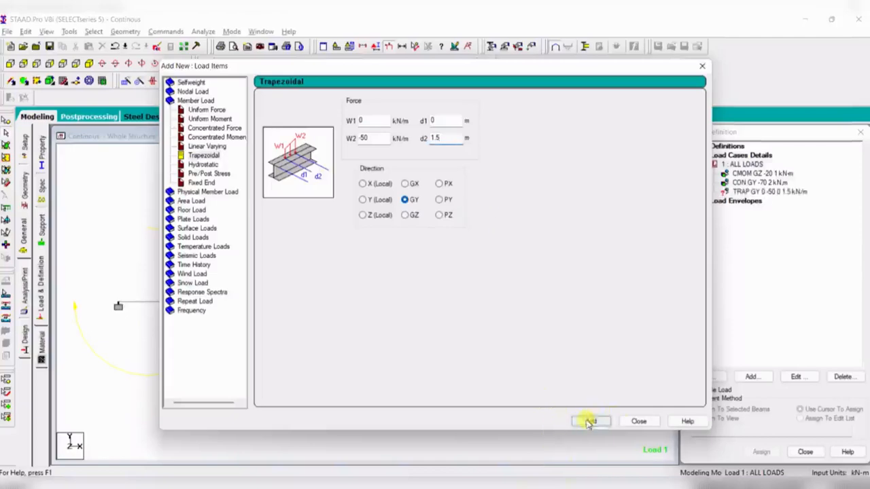
pyautogui.click(638, 422)
# - Assign the 0 to -50 kN/m trapezoidal load to the second beam segment as a selected beam and accept the auto-save
pyautogui.click(775, 192)
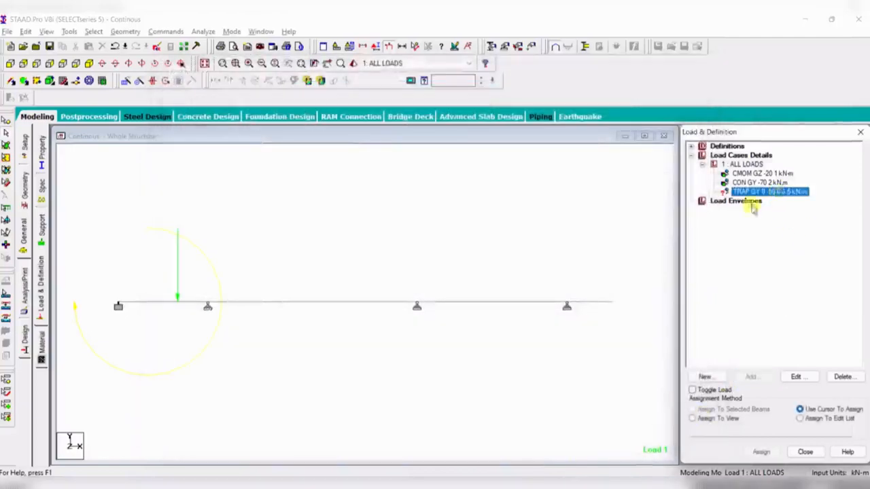
pyautogui.click(322, 301)
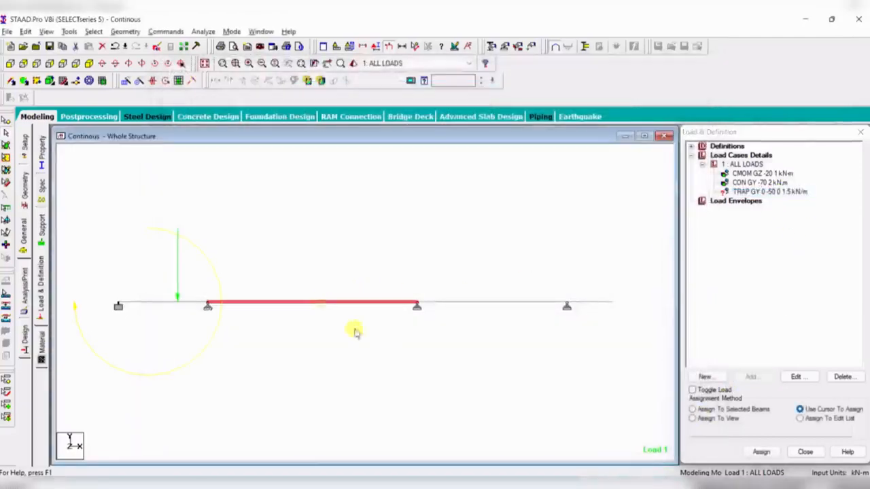
pyautogui.click(706, 410)
pyautogui.click(761, 452)
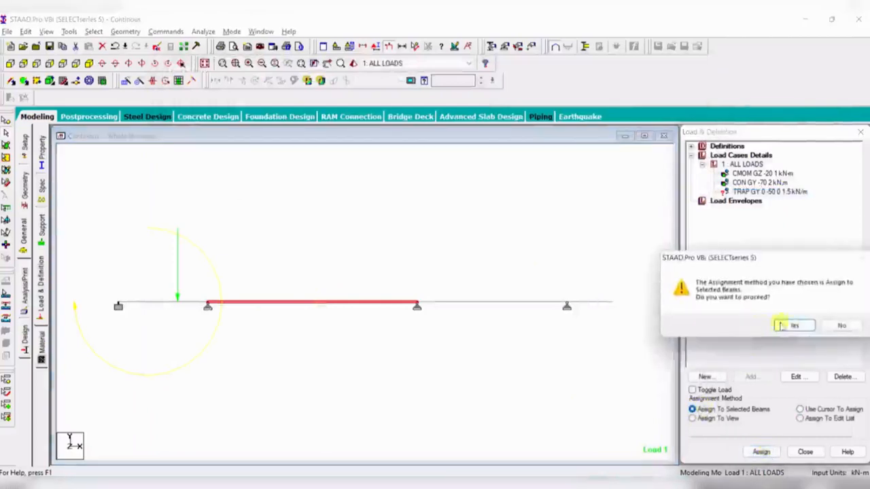
pyautogui.click(780, 326)
pyautogui.click(421, 357)
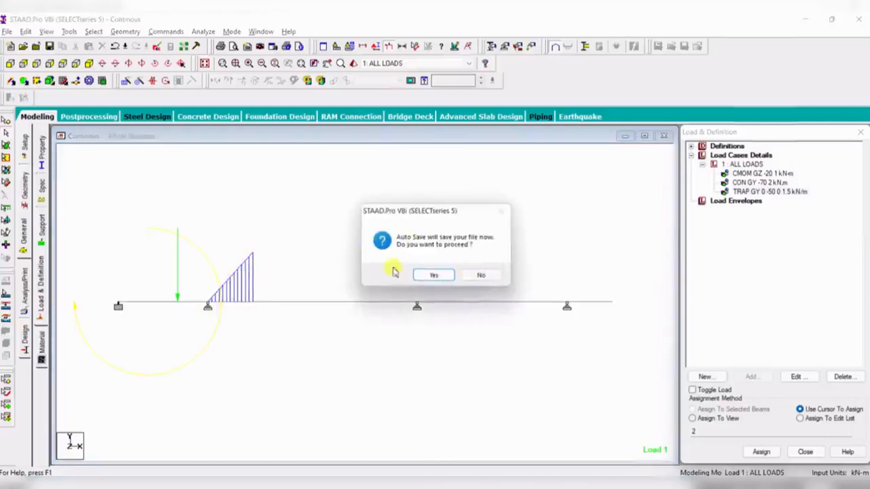
pyautogui.click(433, 274)
pyautogui.click(371, 270)
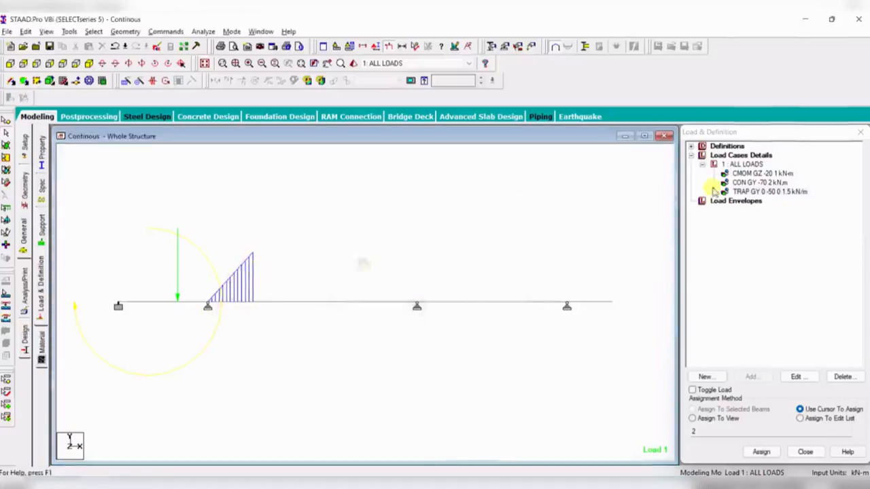
# - Add another trapezoidal GY load to load case 1 with W1 -5, W2 0 kN/m, d1 1.5 and d2 3 m
pyautogui.click(746, 165)
pyautogui.click(768, 378)
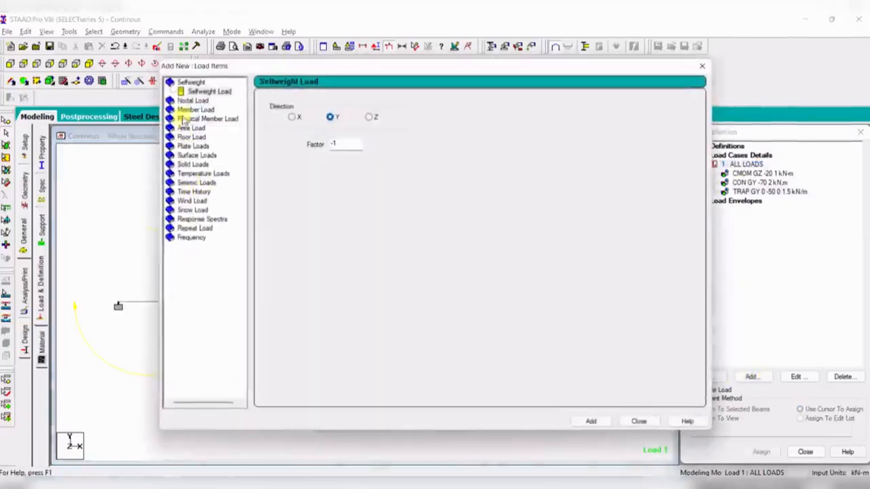
pyautogui.click(190, 110)
pyautogui.click(203, 156)
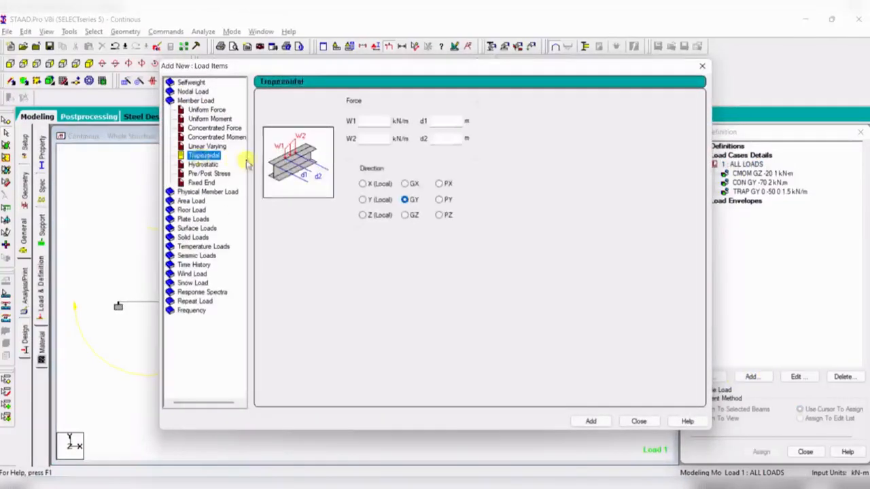
pyautogui.click(375, 124)
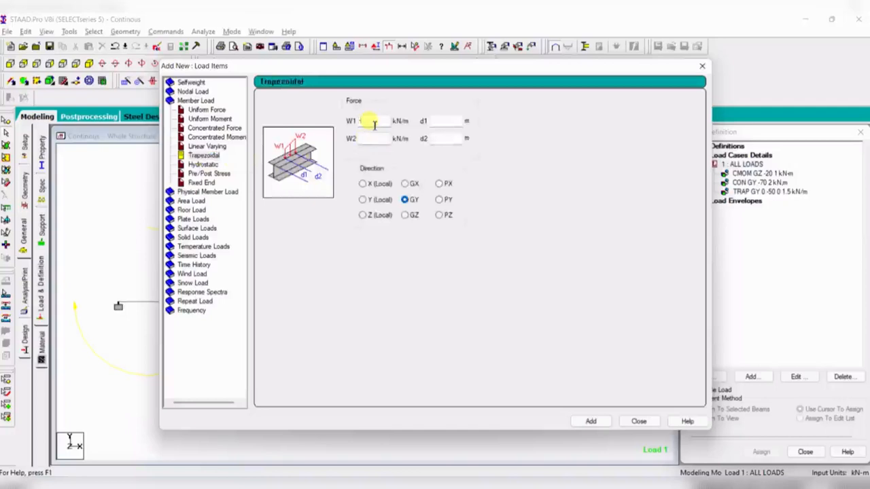
pyautogui.press('Tab')
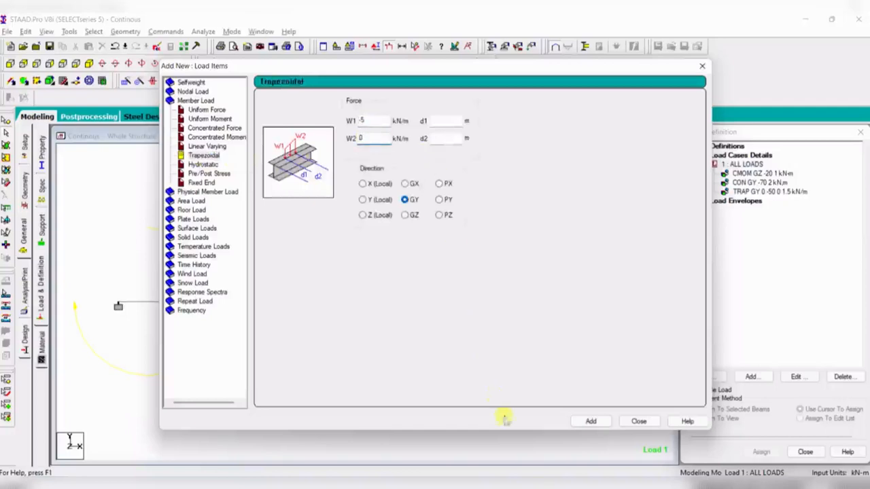
pyautogui.click(520, 485)
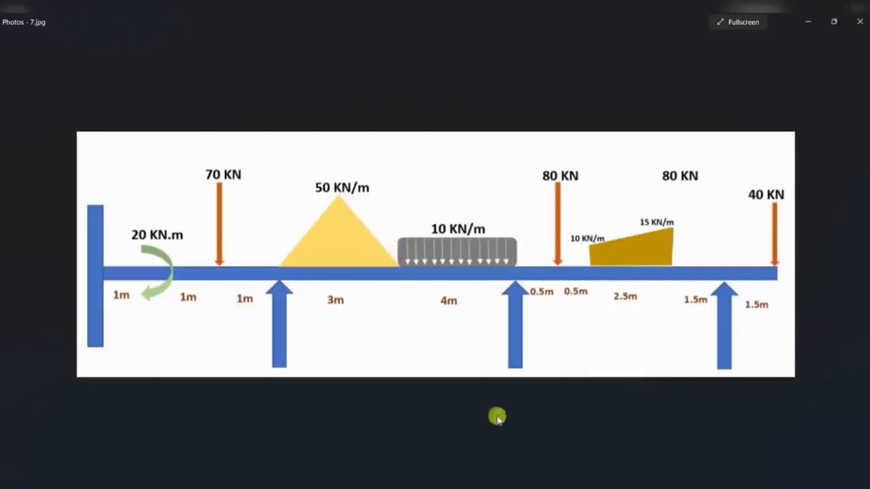
pyautogui.click(537, 486)
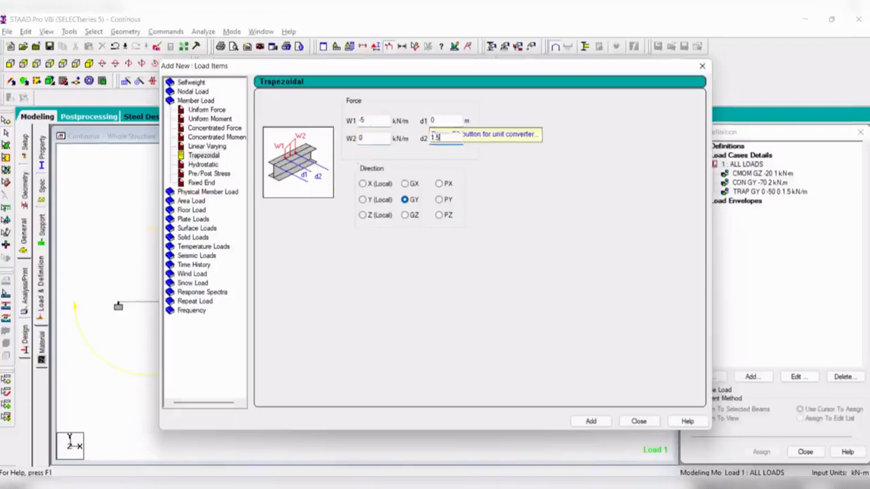
pyautogui.moveTo(442, 120); pyautogui.dragTo(400, 116)
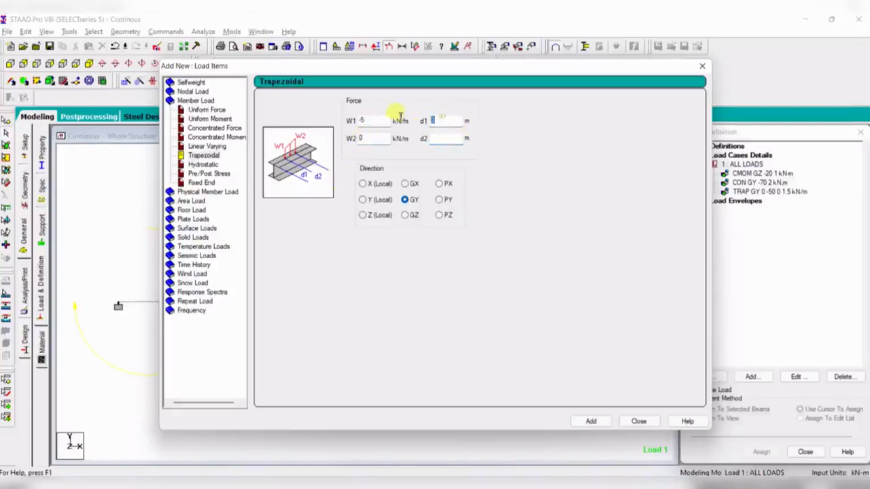
pyautogui.click(534, 486)
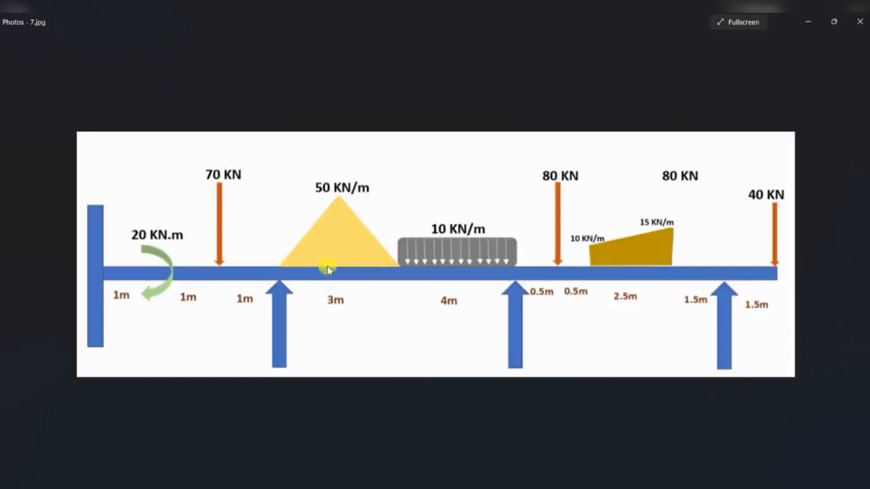
pyautogui.click(565, 481)
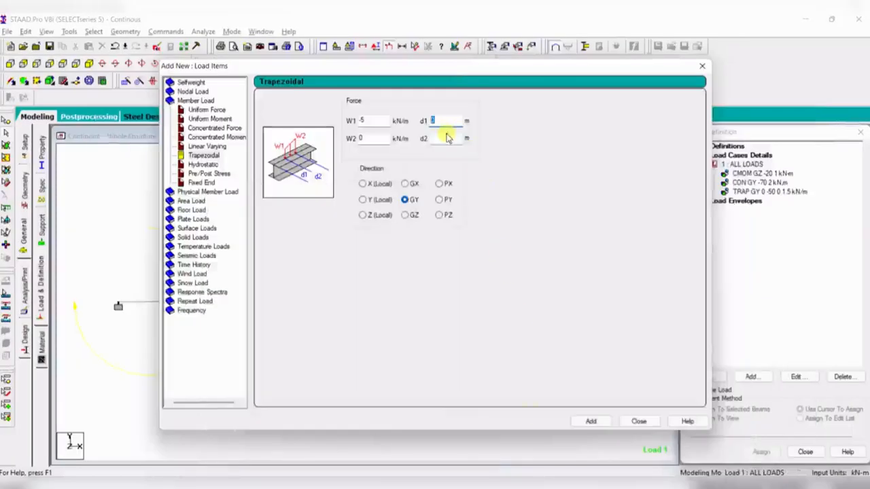
pyautogui.write('.5')
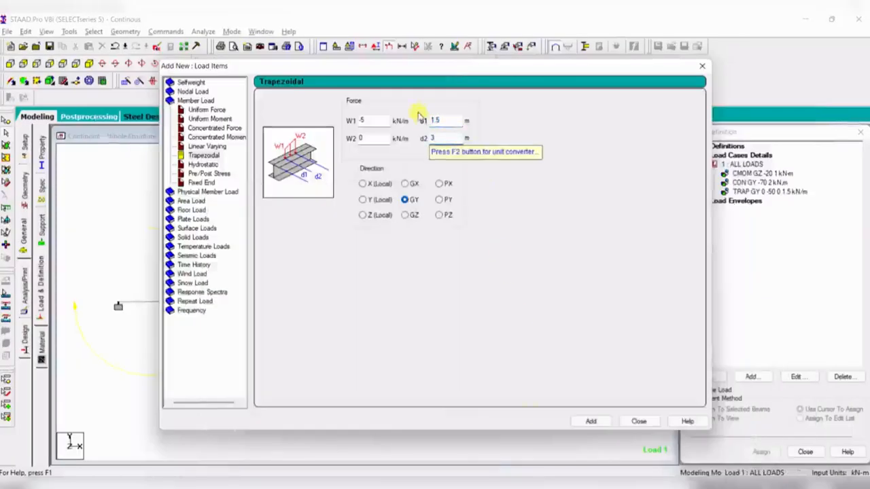
pyautogui.moveTo(452, 68); pyautogui.dragTo(756, 139)
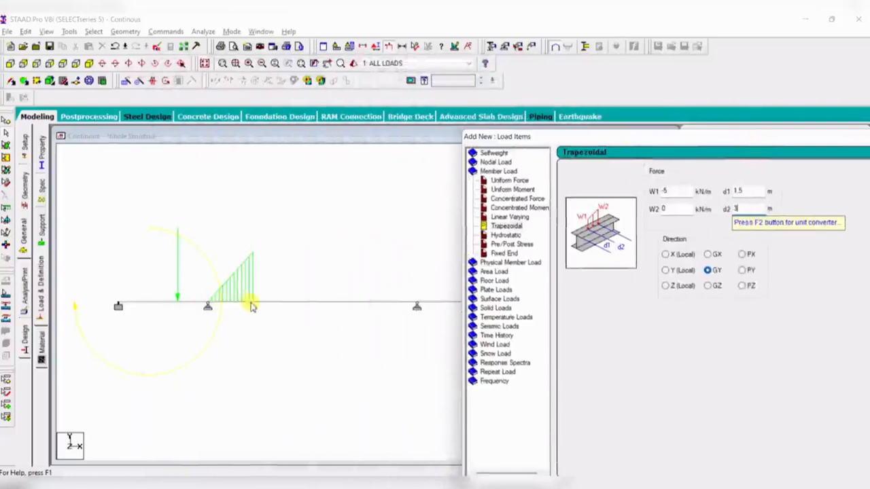
pyautogui.moveTo(745, 137); pyautogui.dragTo(281, 21)
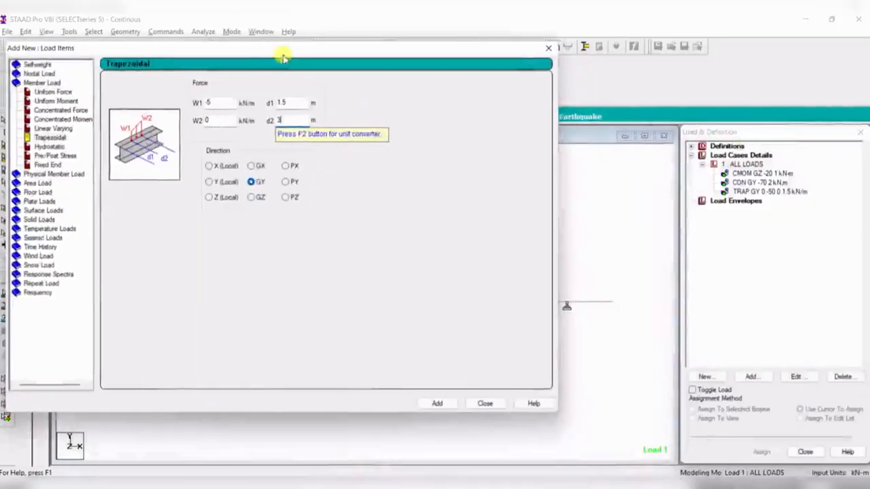
pyautogui.click(435, 403)
pyautogui.click(485, 404)
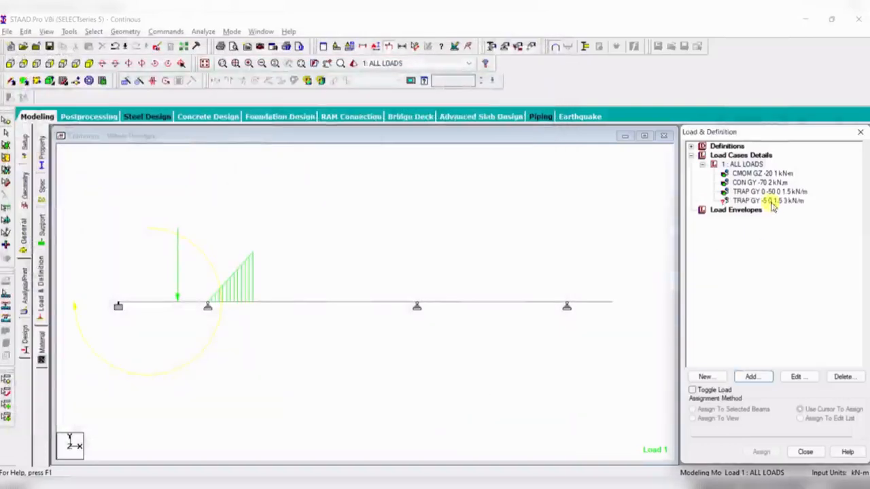
# - Assign the new trapezoidal load to the second beam segment as a selected beam
pyautogui.click(770, 202)
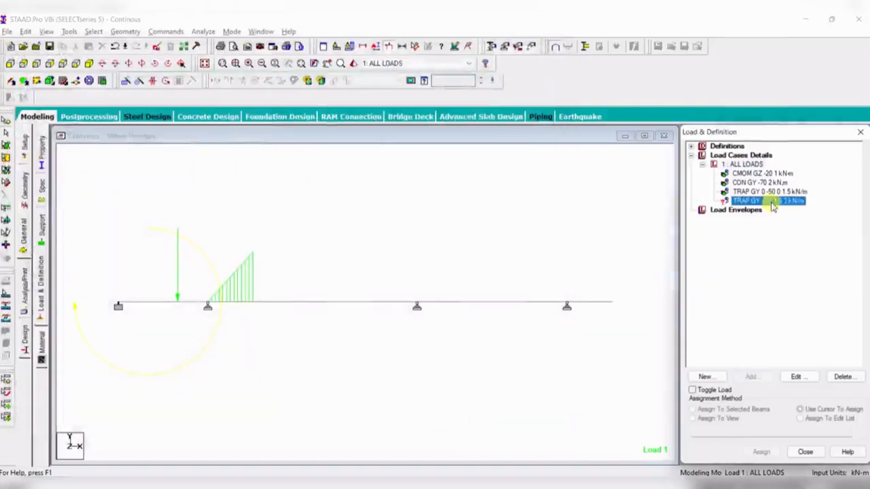
pyautogui.click(335, 304)
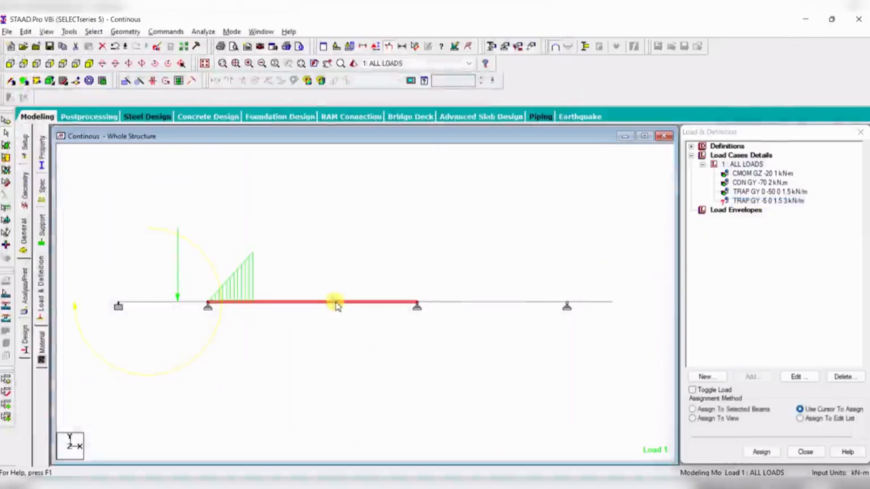
pyautogui.click(719, 410)
pyautogui.click(760, 451)
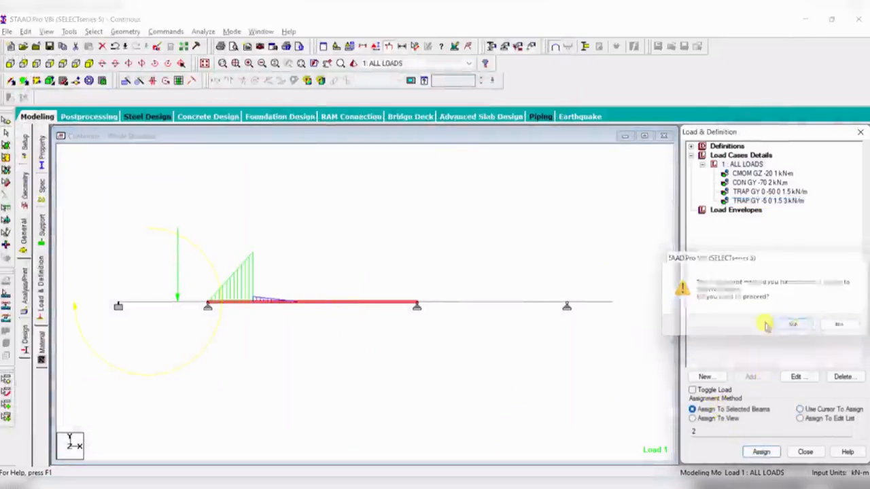
pyautogui.click(792, 326)
# - Open both trapezoidal load items to inspect their values against the reference diagram
pyautogui.doubleClick(792, 202)
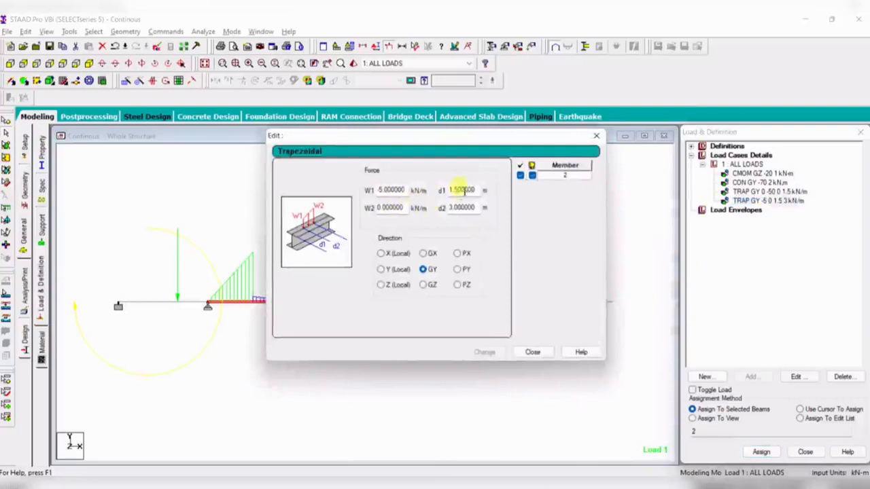
pyautogui.click(530, 351)
pyautogui.doubleClick(766, 192)
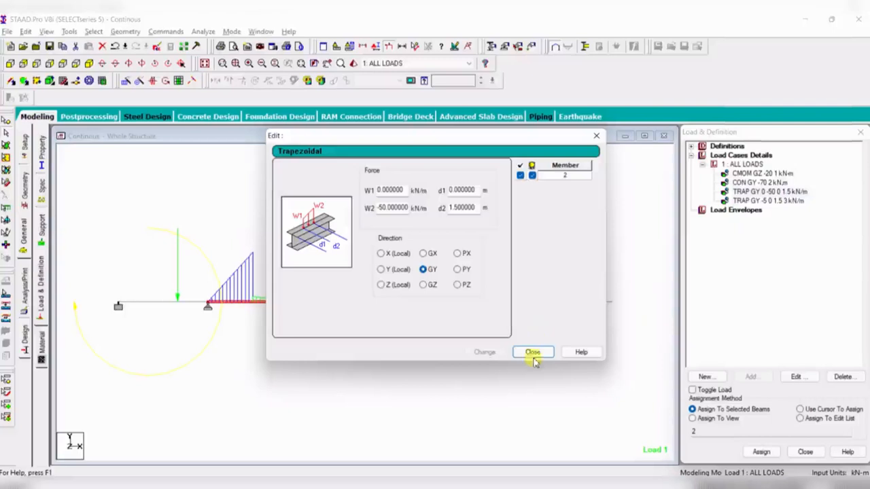
pyautogui.click(530, 352)
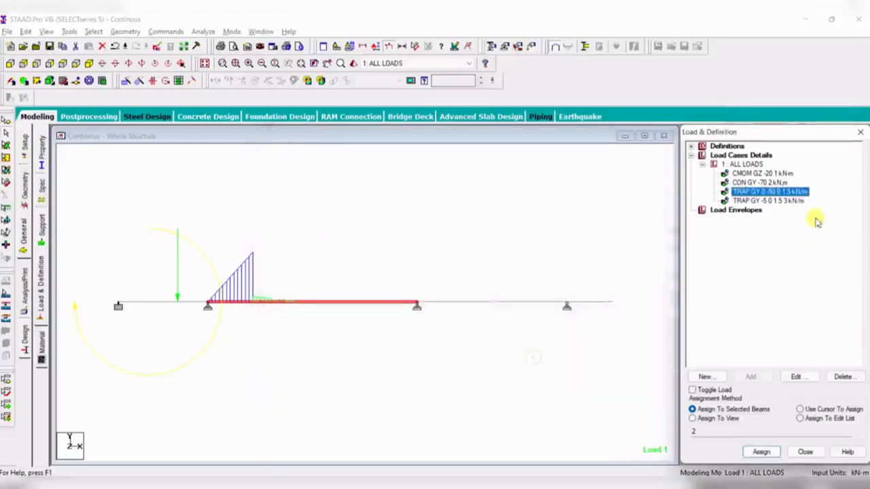
# - Edit the second trapezoidal load and set its W1 to -50 kN/m
pyautogui.doubleClick(768, 201)
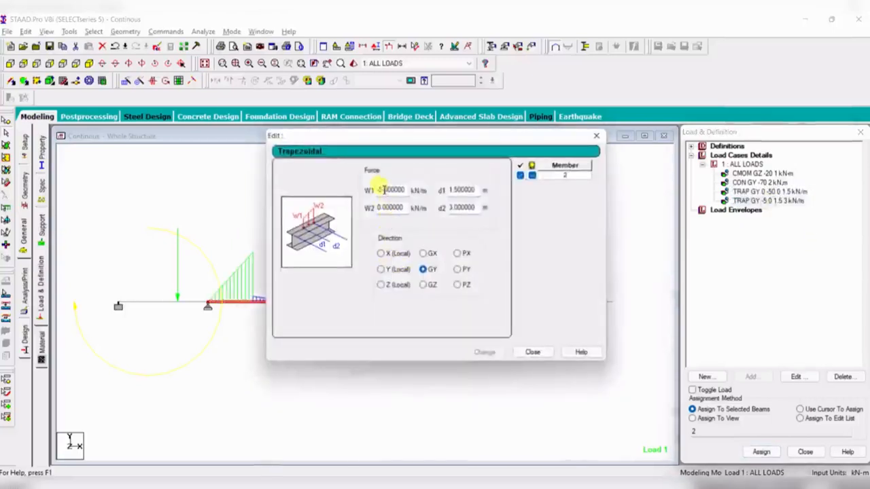
pyautogui.click(384, 191)
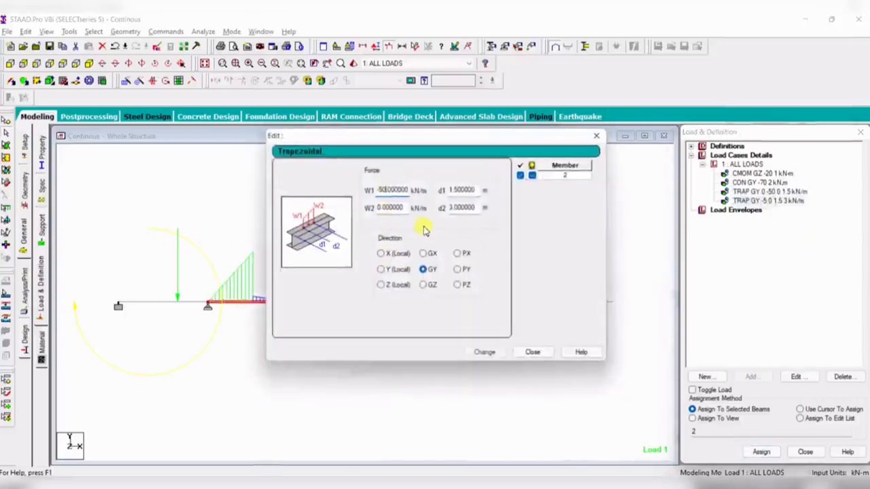
pyautogui.click(485, 352)
pyautogui.click(532, 352)
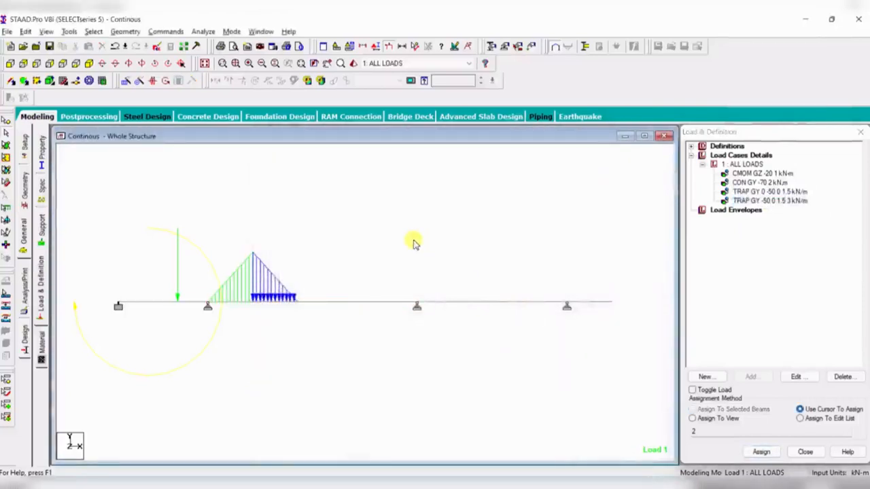
# - Compare the applied loads on the beam with the reference diagram
pyautogui.click(739, 182)
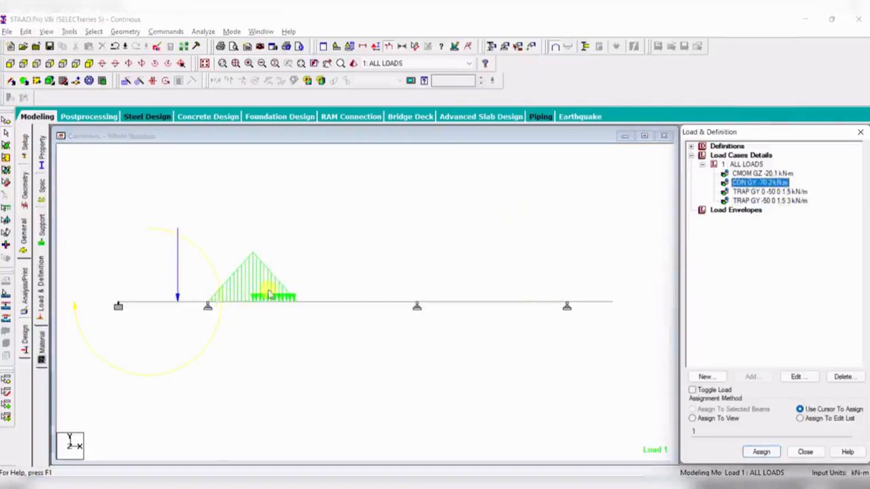
pyautogui.click(534, 221)
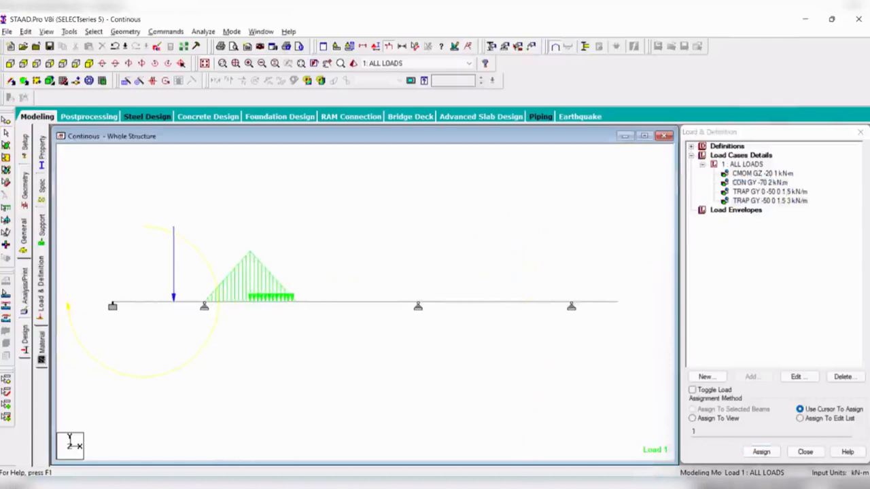
pyautogui.click(542, 487)
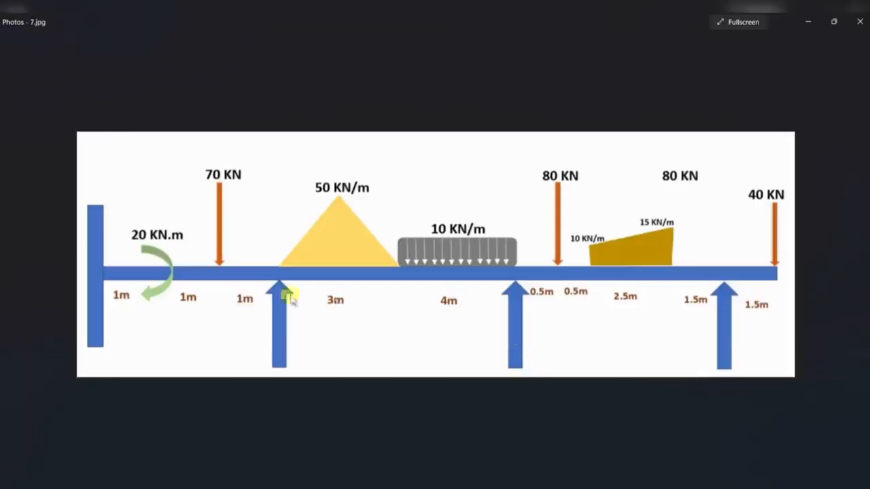
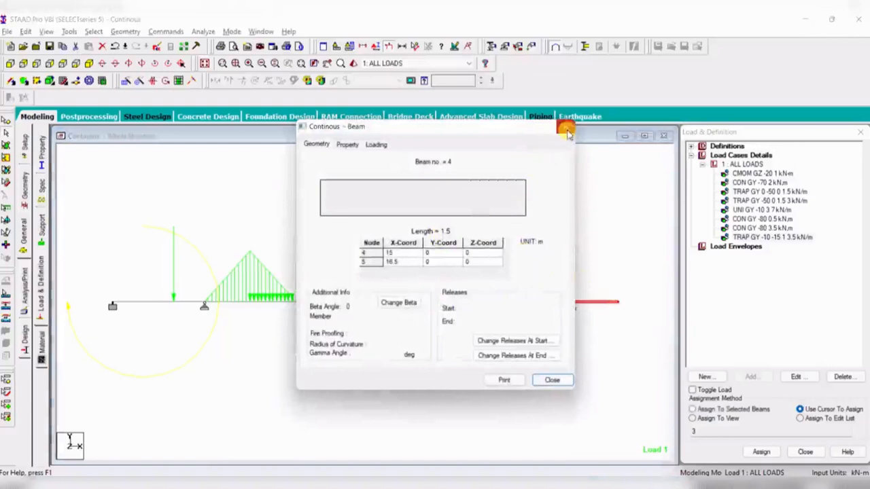
# - Close the beam information dialog and review the reference diagram's loads on the overhanging end
pyautogui.click(591, 303)
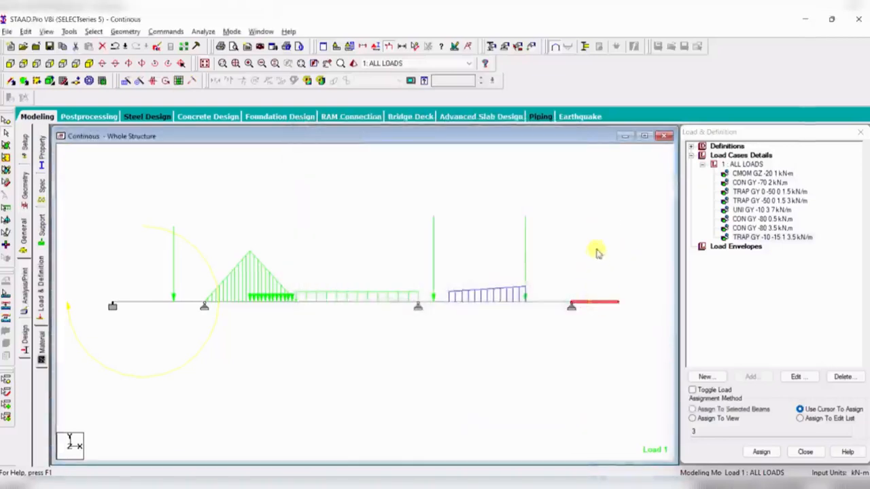
pyautogui.click(598, 251)
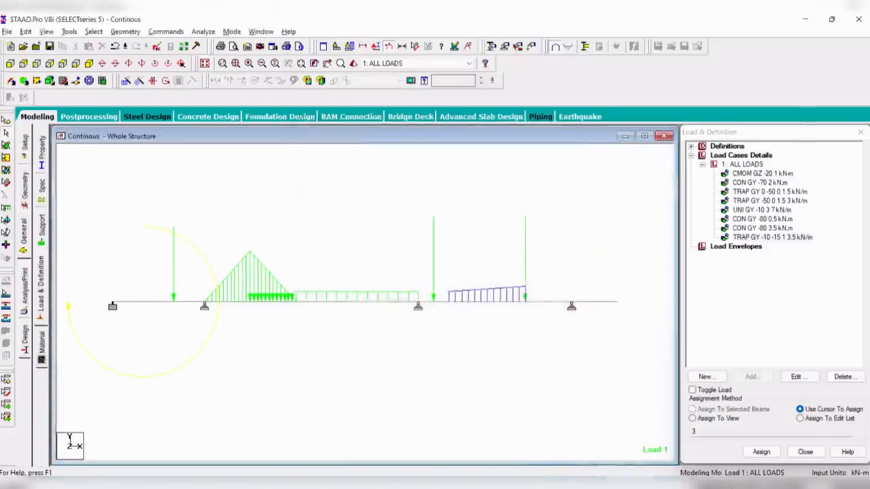
pyautogui.click(566, 482)
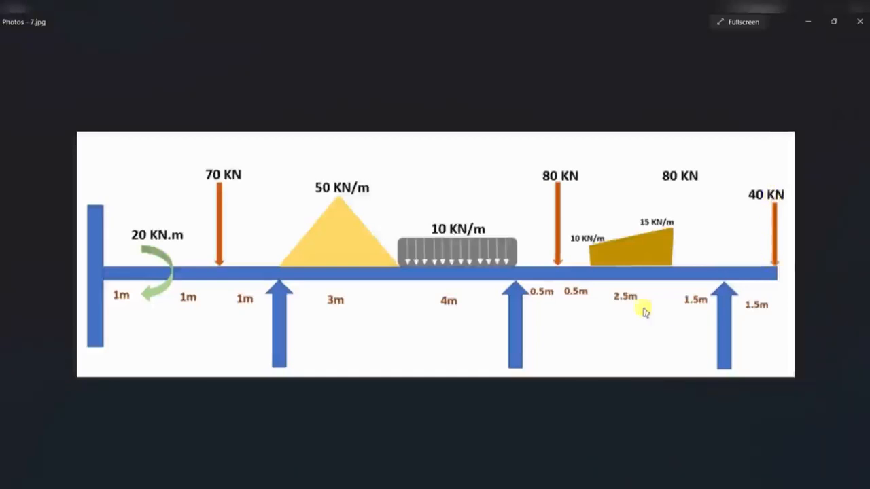
pyautogui.click(566, 482)
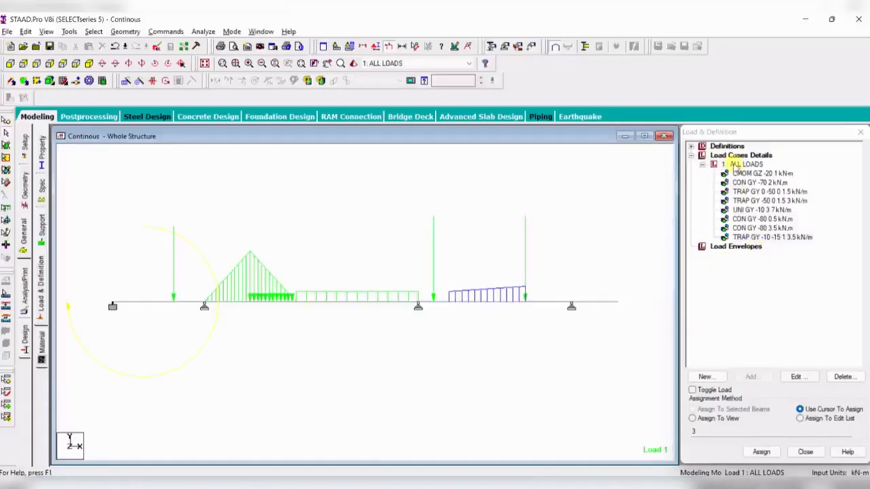
# - Add a concentrated member force of -40 kN in GY at d1 1.5 m to the ALL LOADS case
pyautogui.click(736, 166)
pyautogui.click(764, 380)
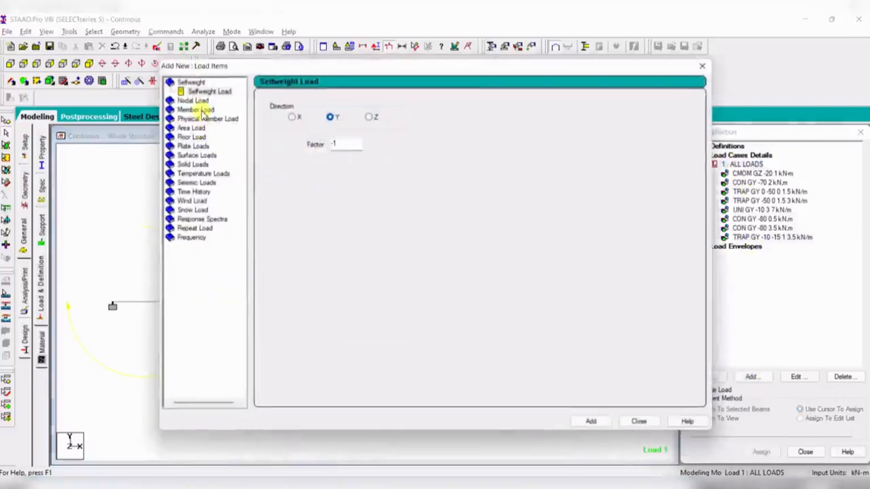
pyautogui.click(197, 110)
pyautogui.click(193, 91)
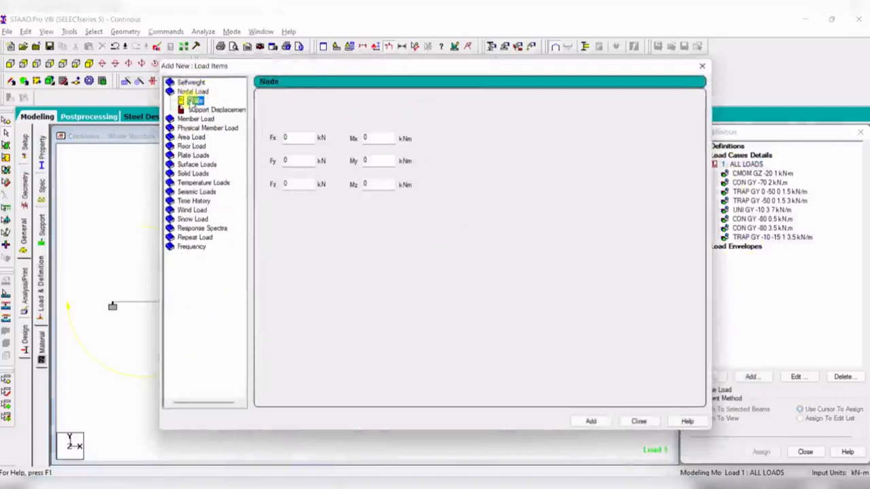
pyautogui.click(195, 119)
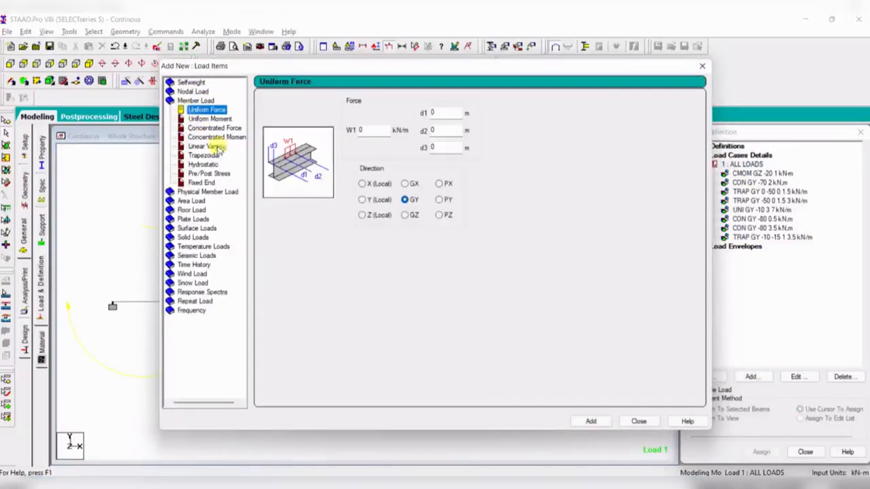
pyautogui.click(214, 127)
pyautogui.moveTo(387, 131); pyautogui.dragTo(342, 143)
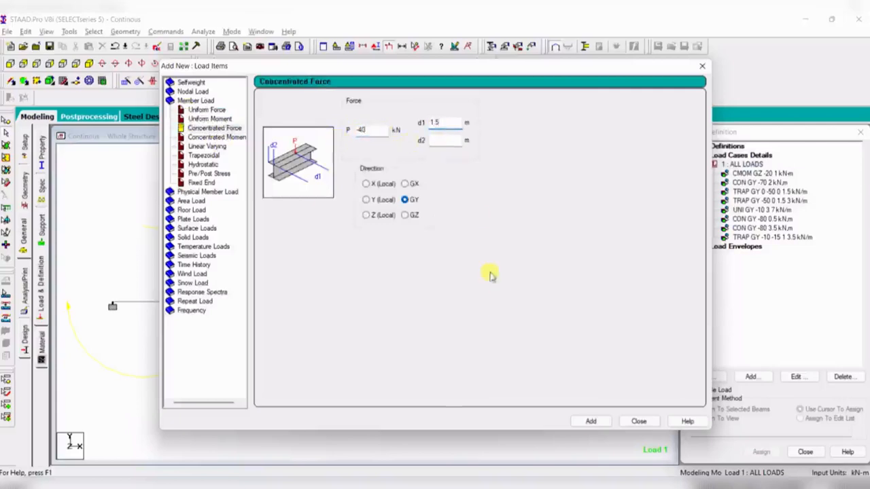
pyautogui.click(591, 422)
pyautogui.click(638, 421)
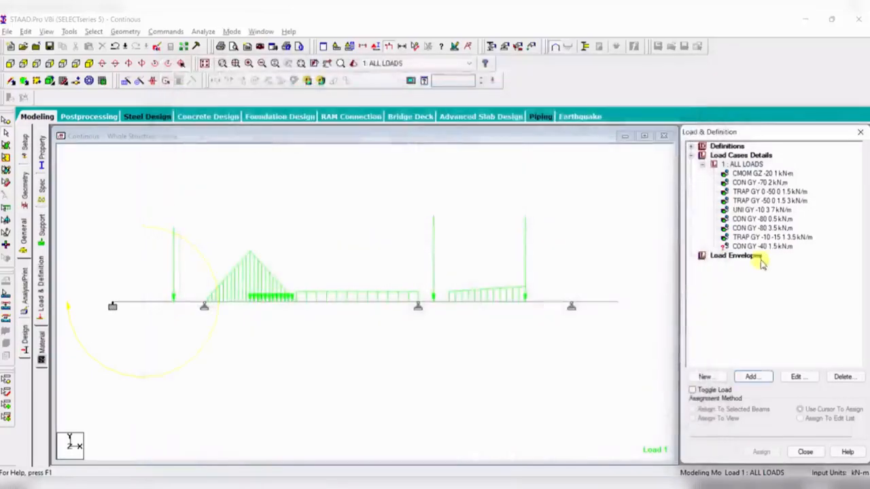
# - Assign the -40 kN concentrated force to the overhanging end beam as a selected beam
pyautogui.click(764, 246)
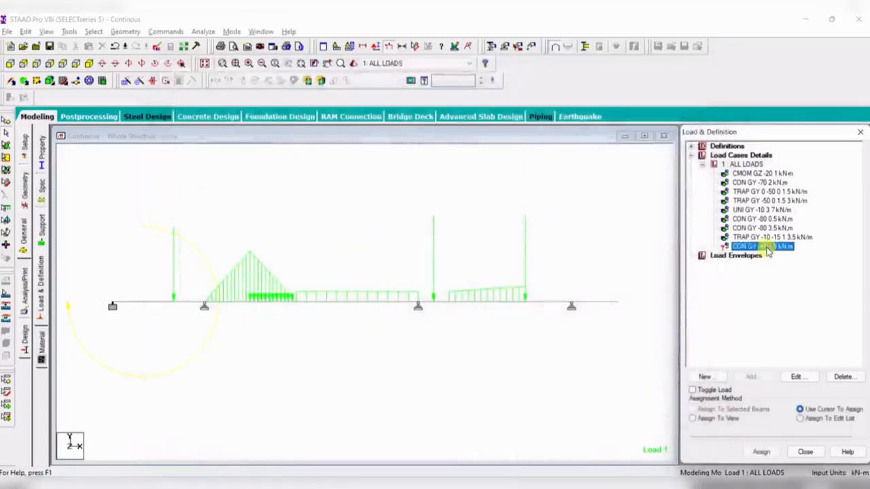
pyautogui.click(597, 303)
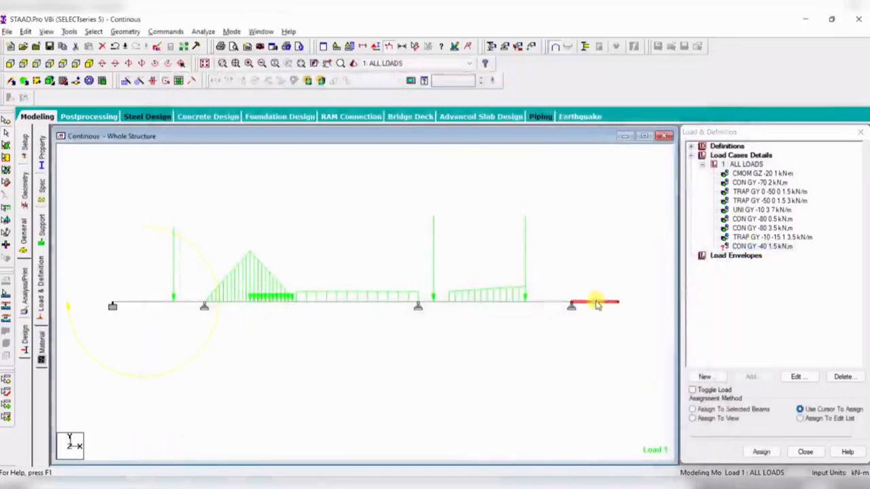
pyautogui.click(692, 409)
pyautogui.click(761, 453)
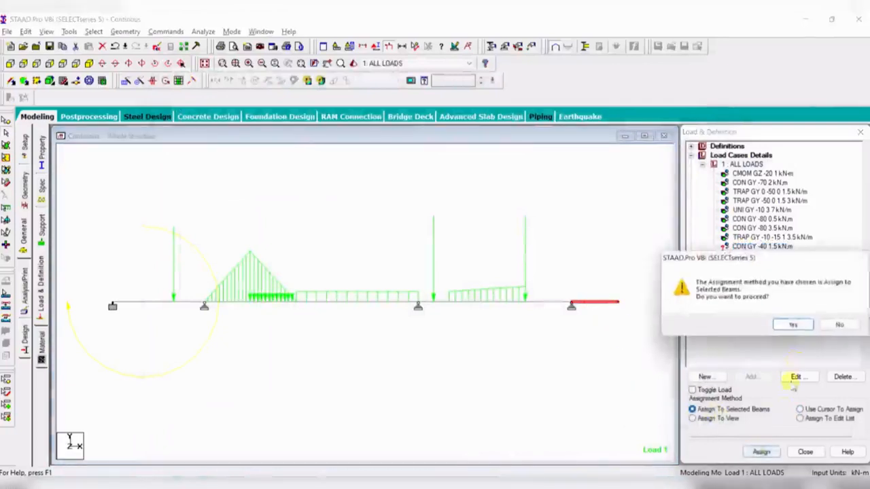
pyautogui.click(800, 325)
pyautogui.click(593, 305)
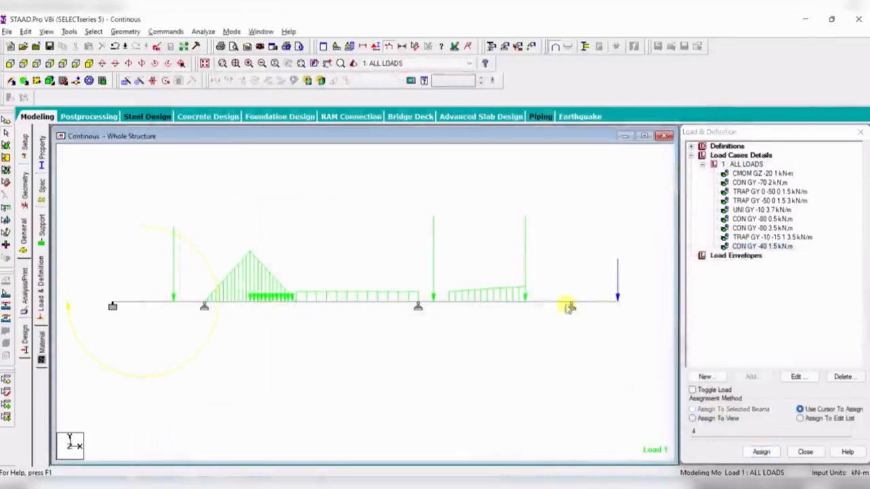
# - Delete the -40 kN concentrated member load
pyautogui.click(748, 246)
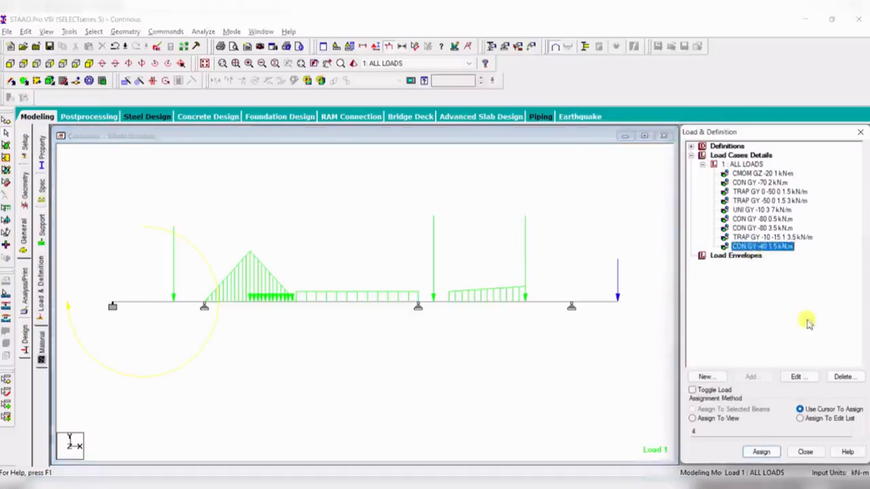
pyautogui.click(843, 377)
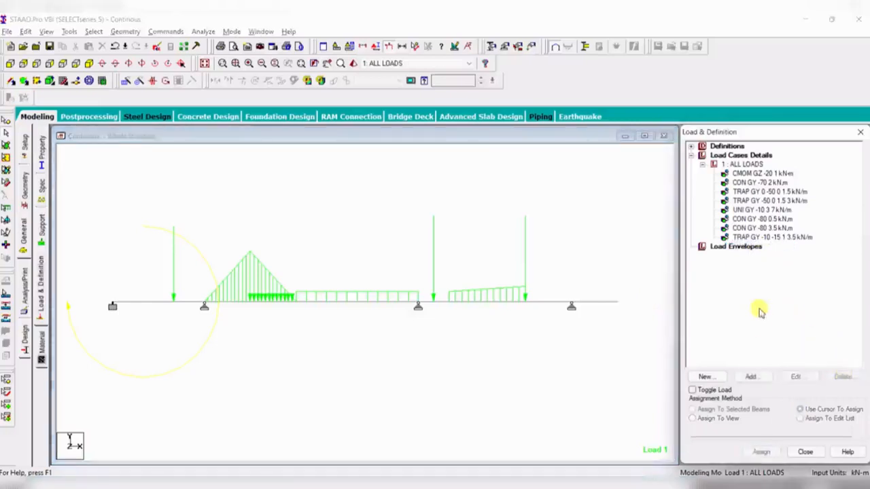
# - Add a nodal load with Fy of -40 kN to the ALL LOADS case
pyautogui.click(746, 164)
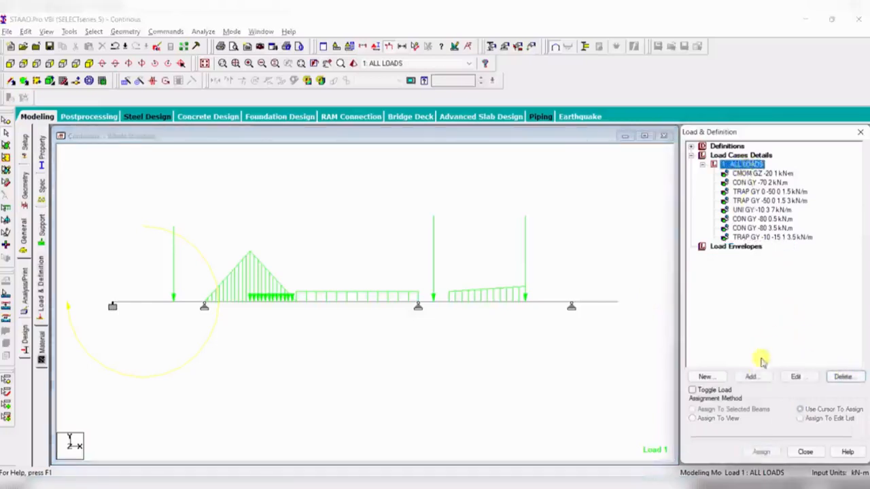
pyautogui.click(751, 376)
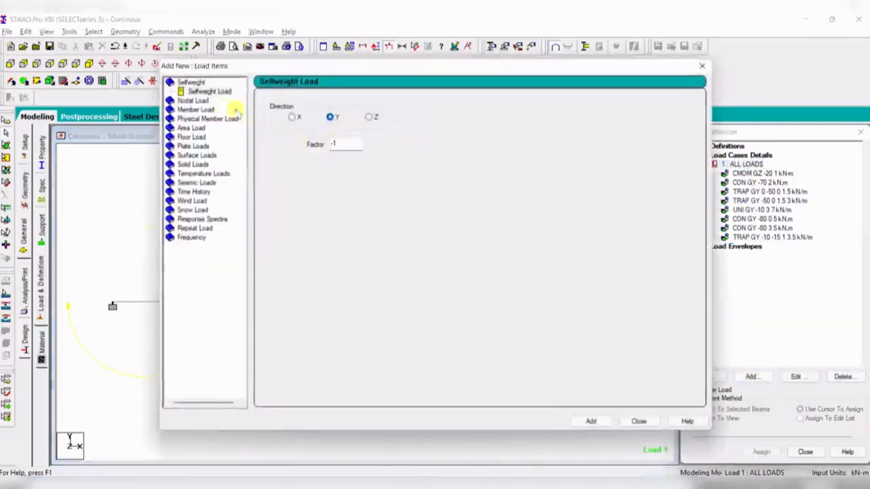
pyautogui.click(189, 100)
pyautogui.doubleClick(289, 161)
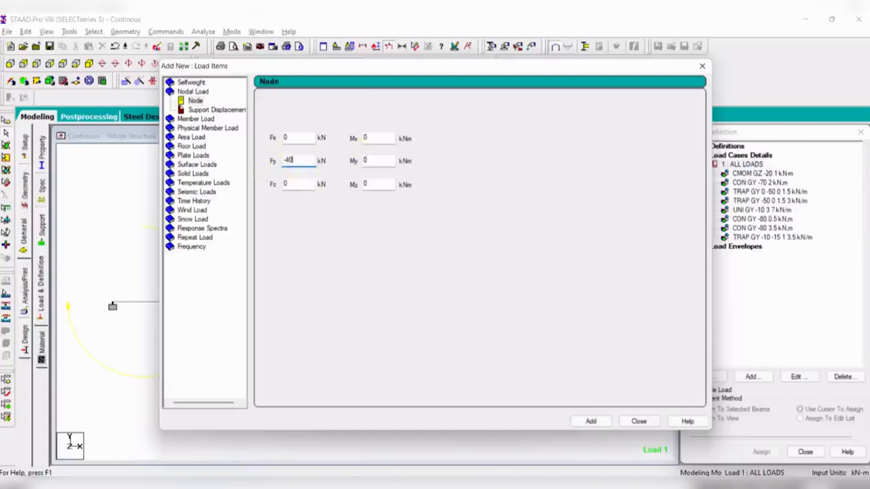
pyautogui.click(591, 422)
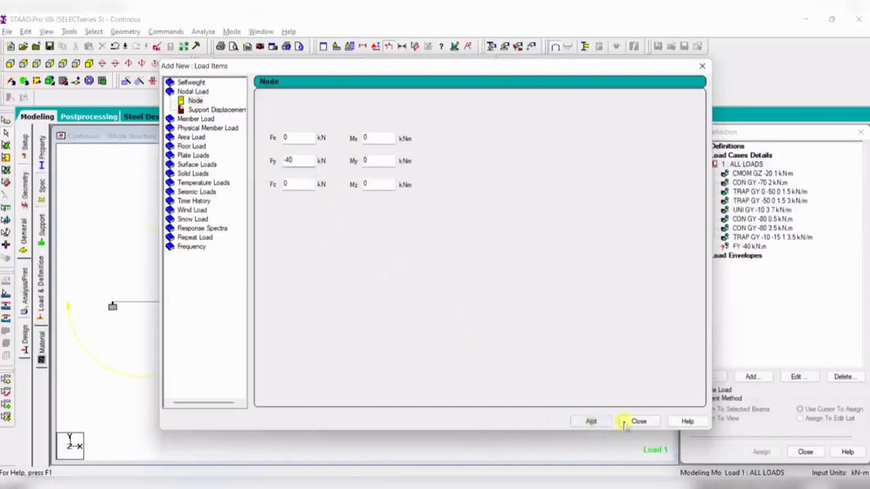
pyautogui.click(639, 422)
# - Assign the -40 kN nodal load to the free end node of the overhang as a selected node
pyautogui.click(751, 248)
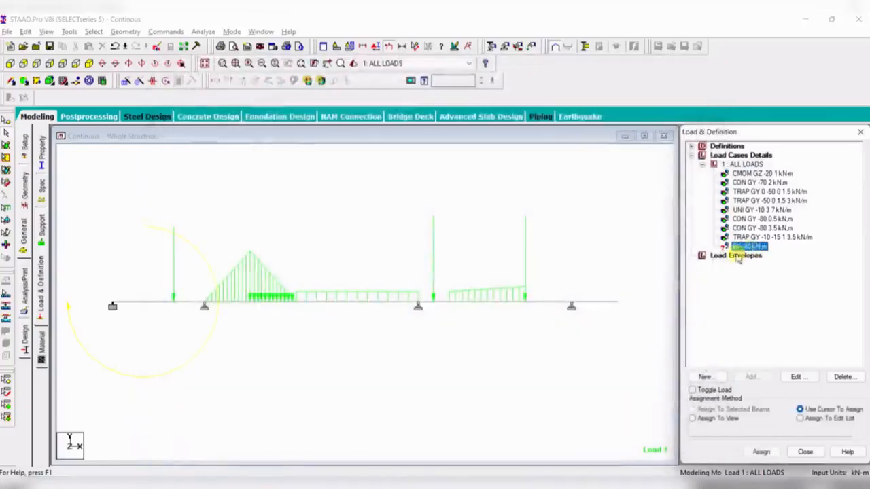
pyautogui.click(621, 316)
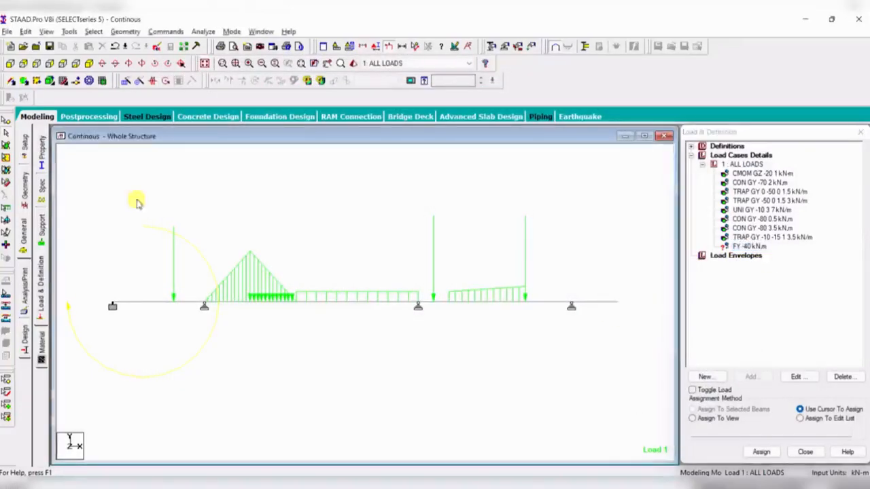
pyautogui.click(6, 130)
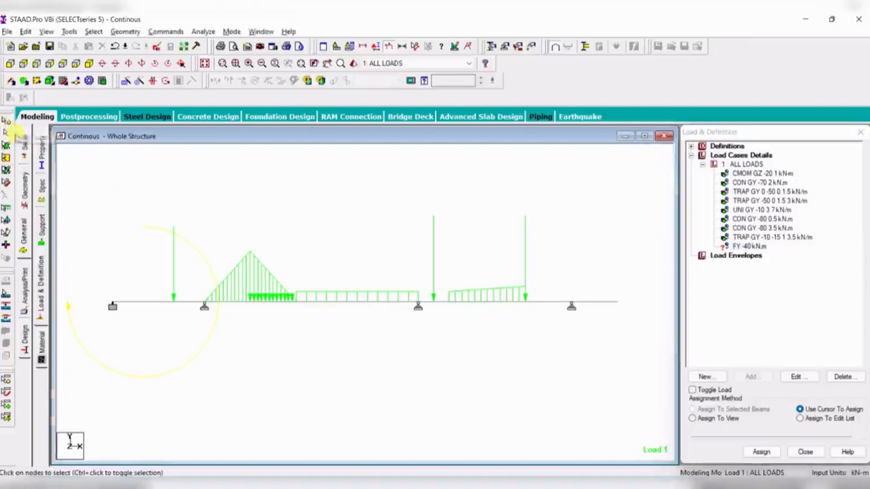
pyautogui.click(617, 303)
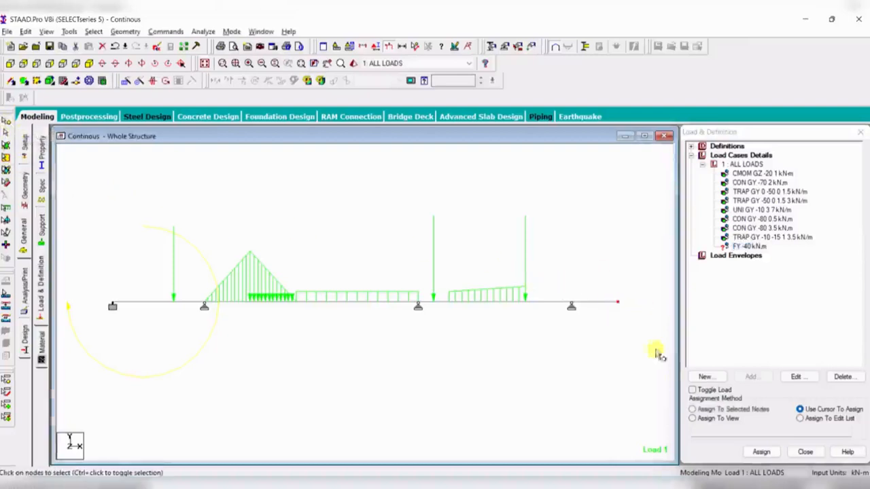
pyautogui.click(709, 410)
pyautogui.click(760, 453)
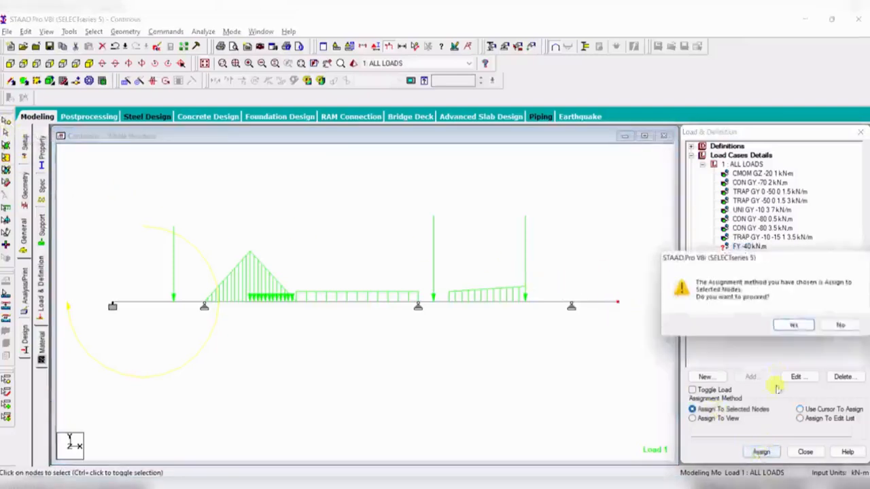
pyautogui.click(792, 325)
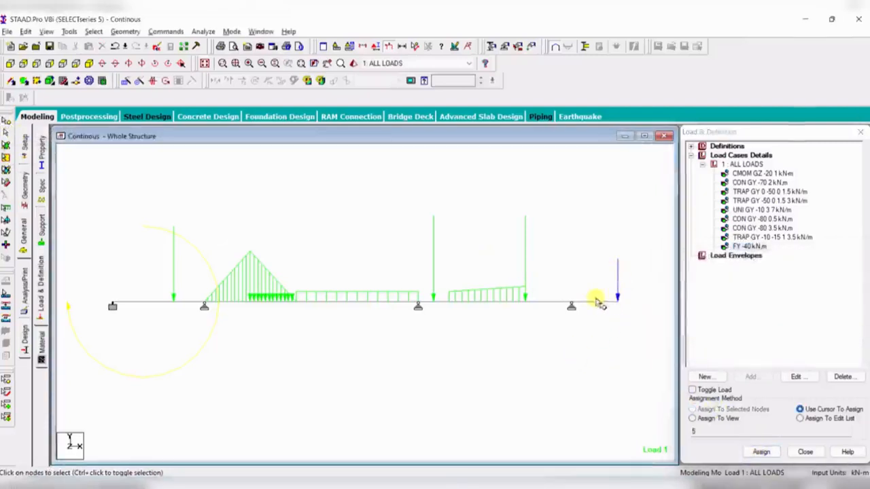
# - Delete the -40 kN nodal load
pyautogui.click(747, 246)
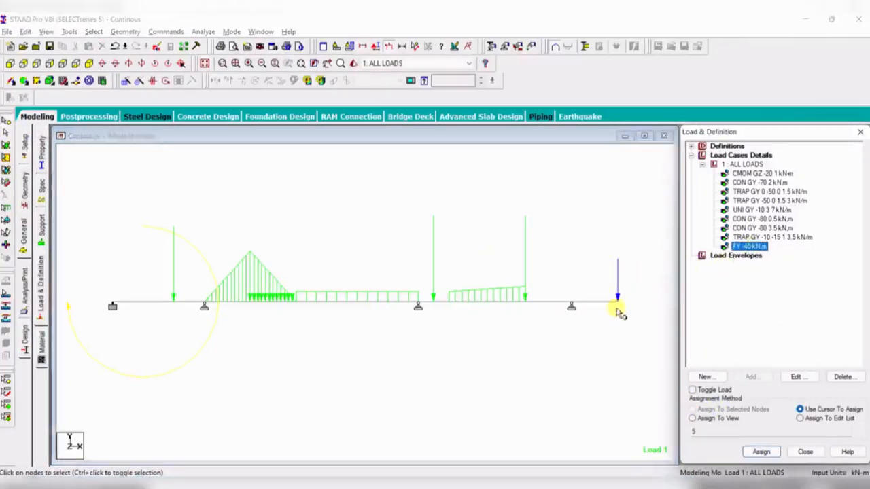
pyautogui.click(840, 376)
# - Add a concentrated member force of -40 kN in GY at d1 1.5 m to the ALL LOADS case
pyautogui.click(746, 164)
pyautogui.click(751, 377)
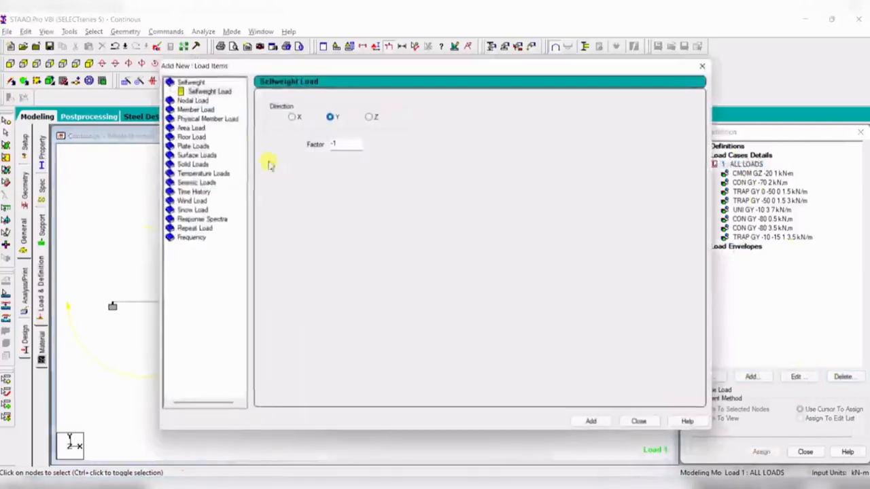
pyautogui.doubleClick(204, 110)
pyautogui.click(207, 110)
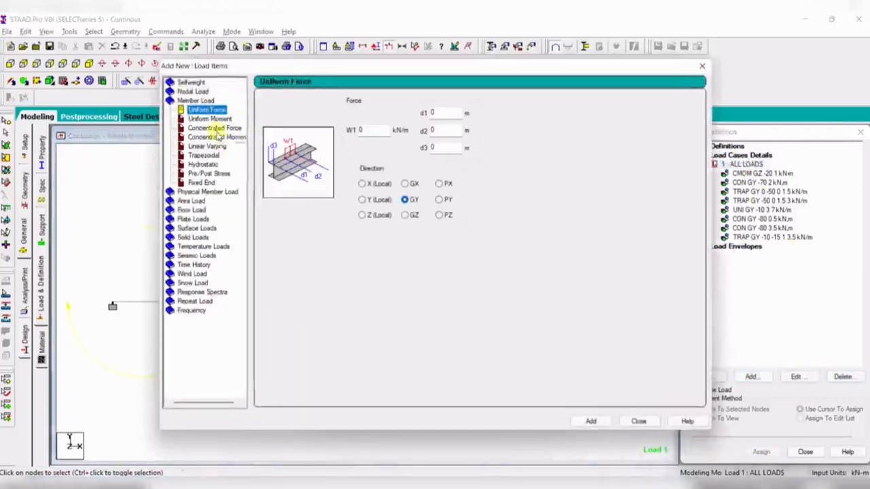
pyautogui.click(215, 127)
pyautogui.click(367, 130)
pyautogui.write('-40')
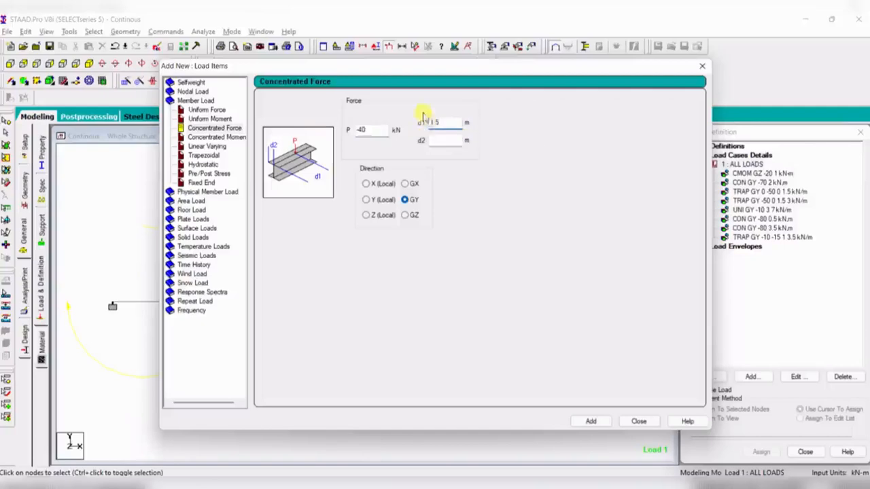
pyautogui.click(588, 421)
pyautogui.click(641, 421)
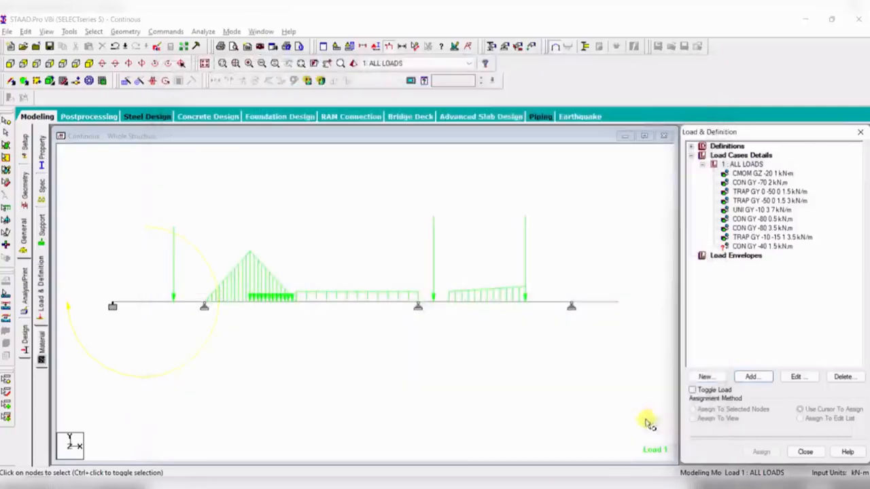
# - Assign the -40 kN concentrated force to the overhanging end beam as a selected beam
pyautogui.click(767, 247)
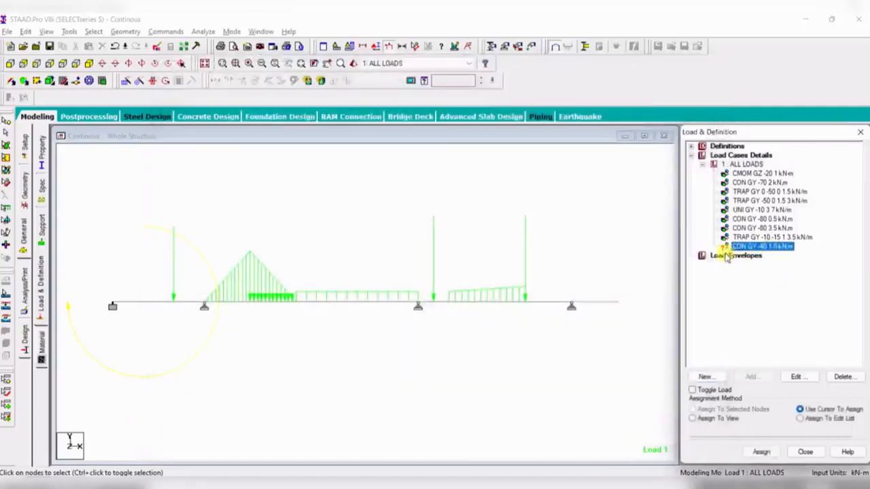
pyautogui.click(598, 306)
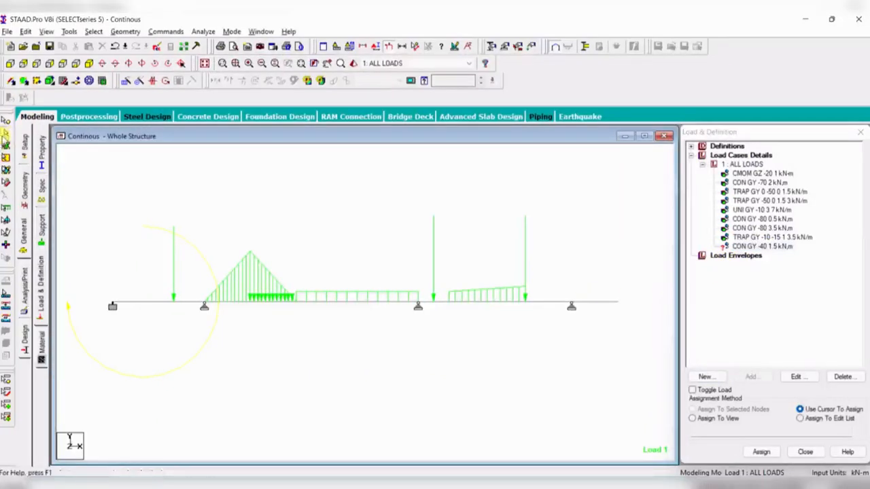
pyautogui.click(5, 134)
pyautogui.click(595, 302)
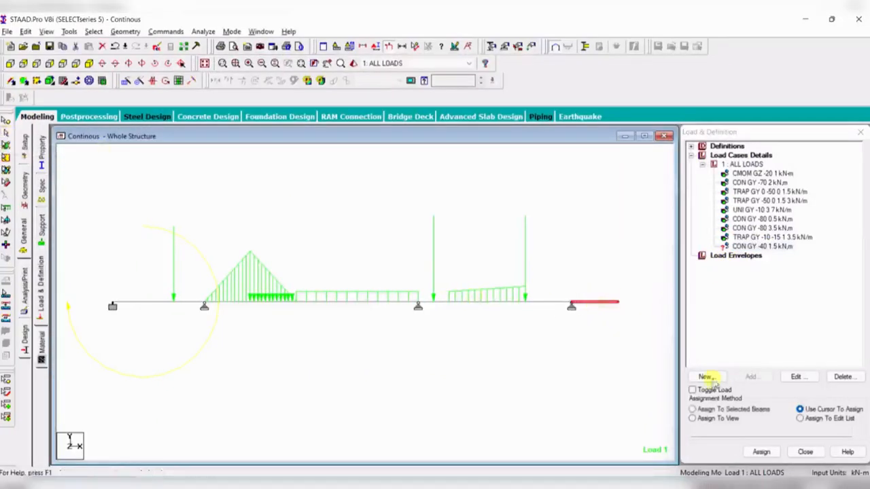
pyautogui.click(749, 409)
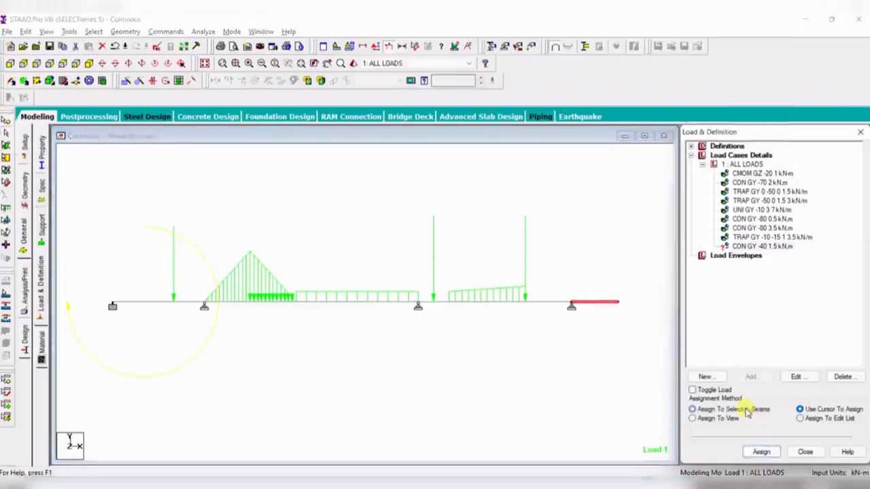
pyautogui.click(759, 453)
pyautogui.click(794, 327)
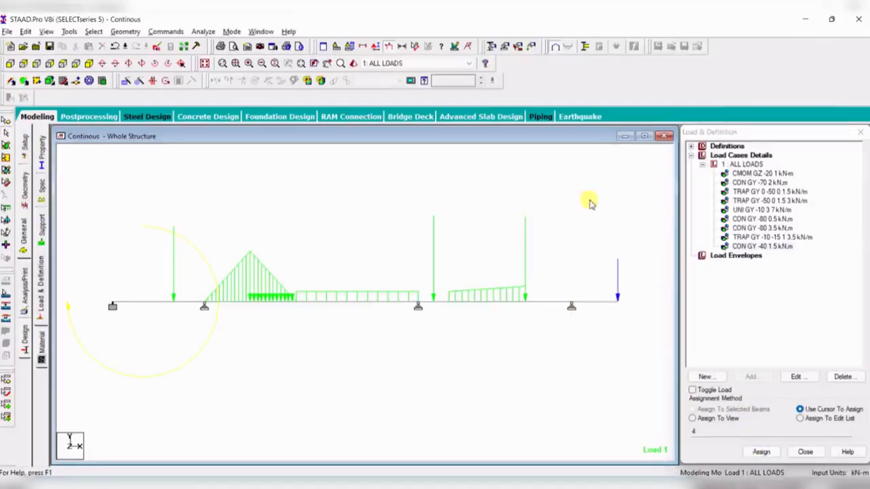
# - Compare the applied loads with the reference diagram, toggling the load value labels on the beam
pyautogui.hotkey('alt', 'Tab')
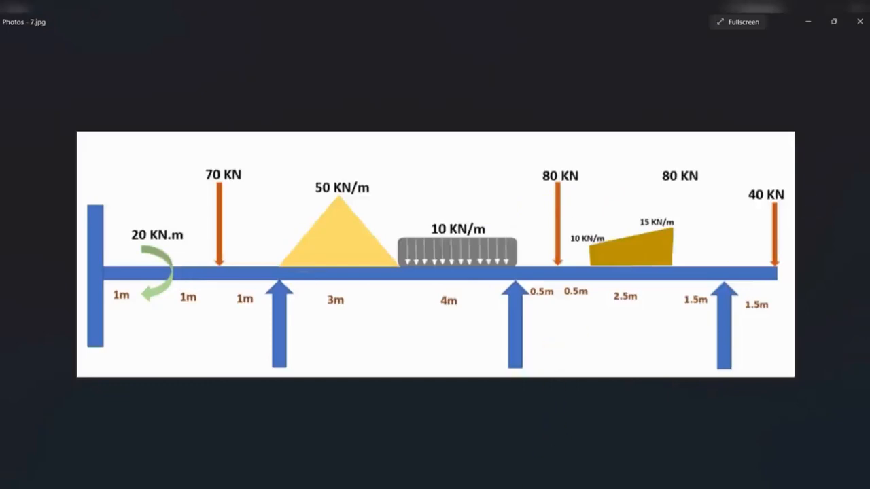
pyautogui.hotkey('alt', 'Tab')
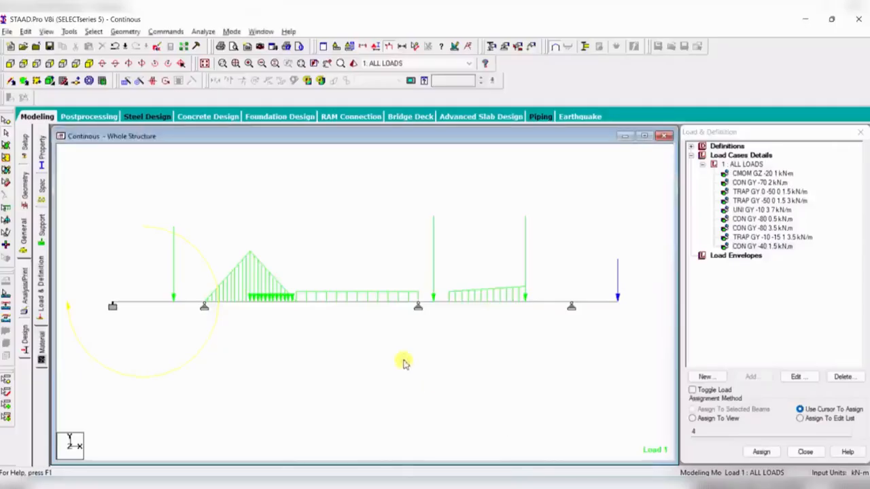
pyautogui.hotkey('shift', 'v')
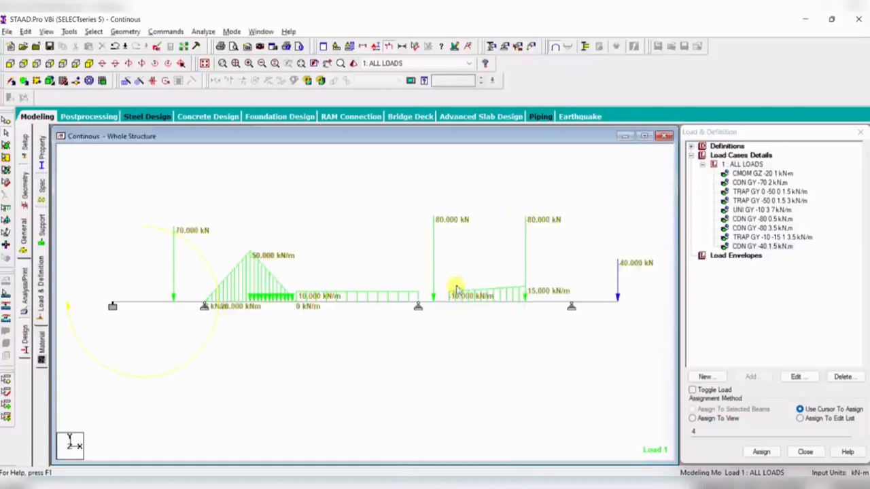
pyautogui.hotkey('shift', 'v')
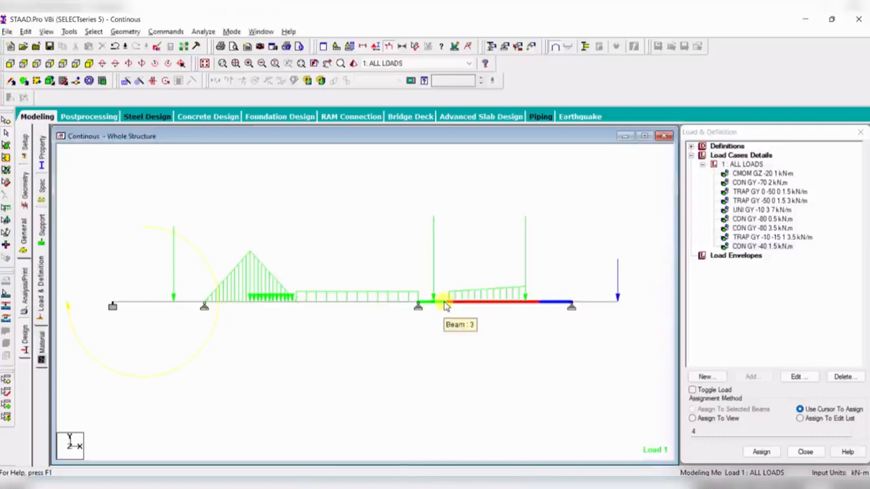
pyautogui.hotkey('shift', 'v')
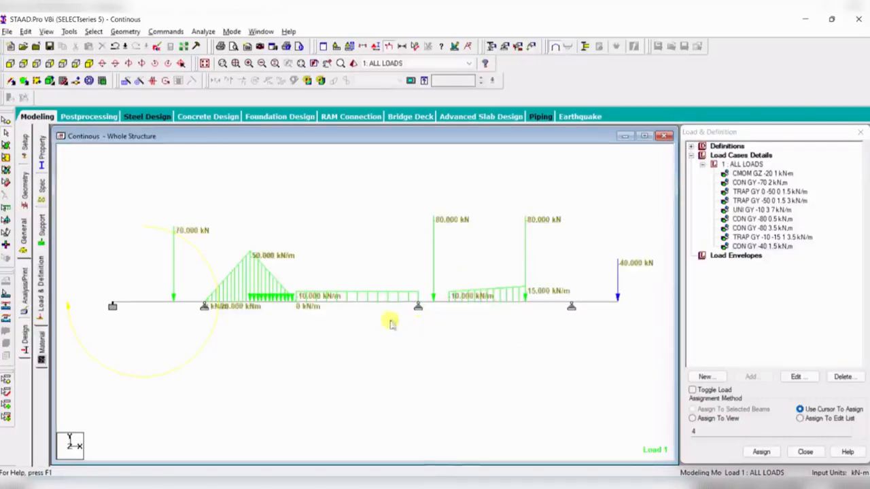
pyautogui.scroll(2, 183, 309)
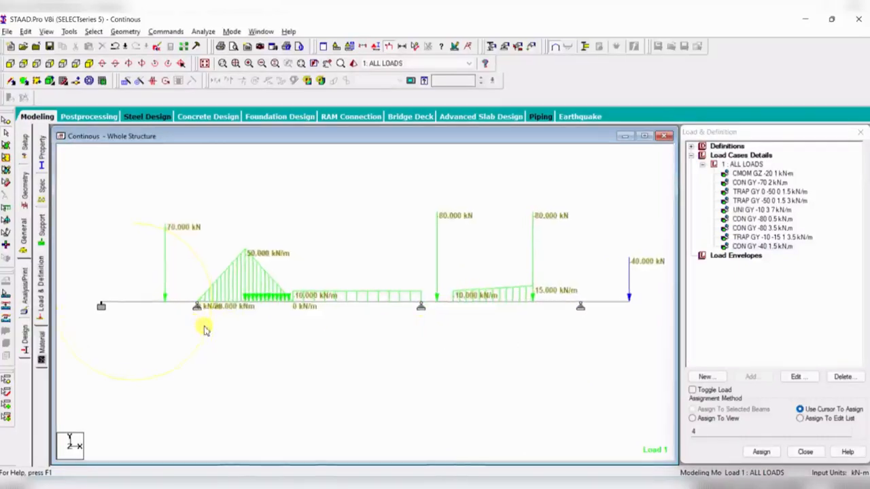
pyautogui.scroll(-1, 212, 326)
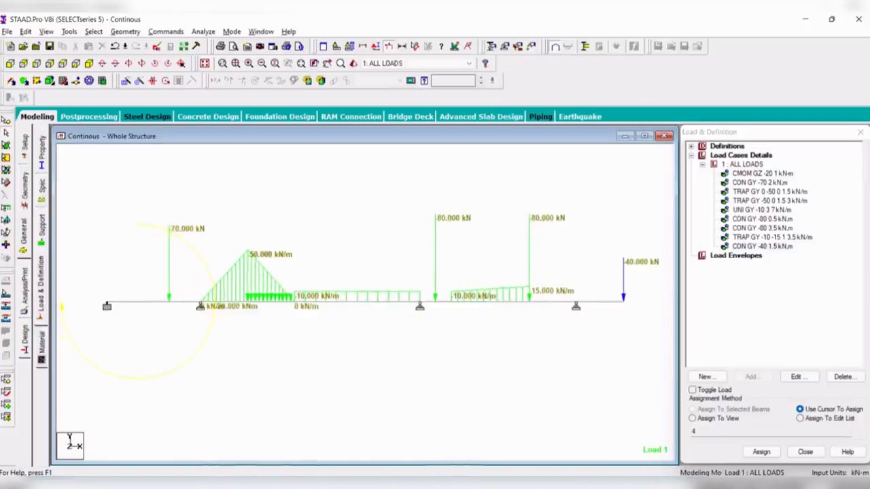
pyautogui.hotkey('alt', 'Tab')
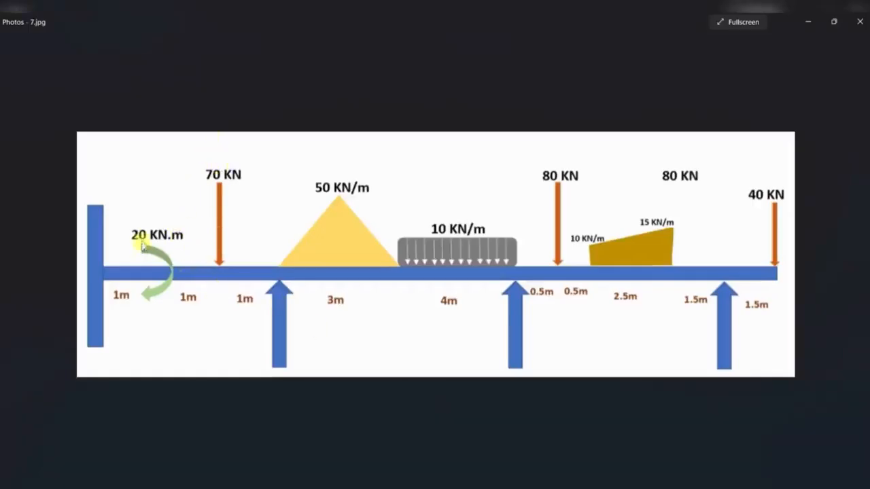
pyautogui.hotkey('alt', 'Tab')
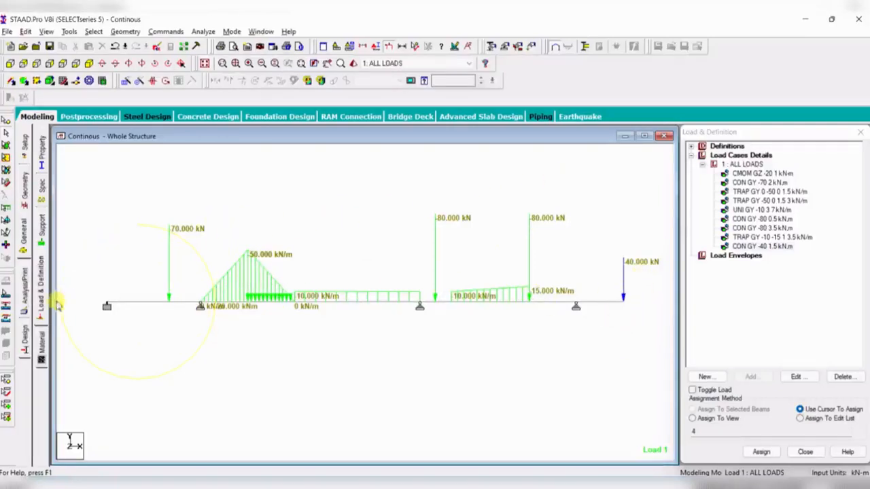
# - Browse the Support, Spec, Material and Property pages to review the available materials and section properties
pyautogui.click(41, 243)
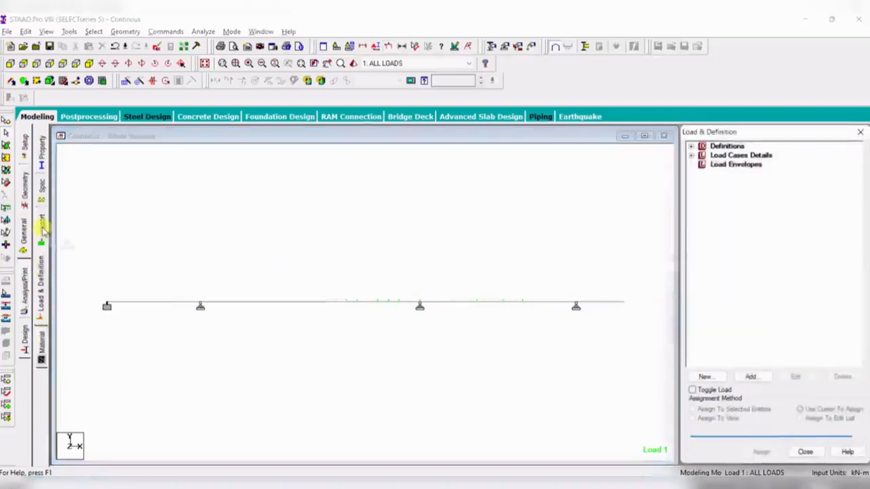
pyautogui.click(41, 191)
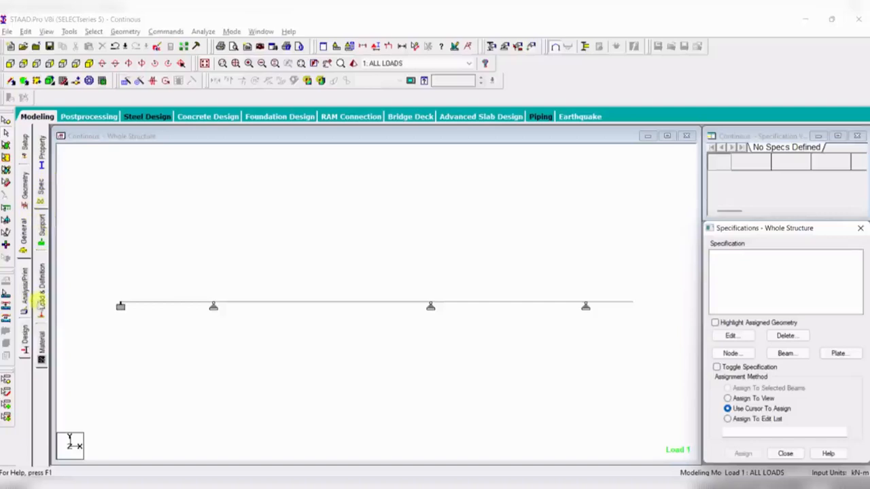
pyautogui.click(41, 351)
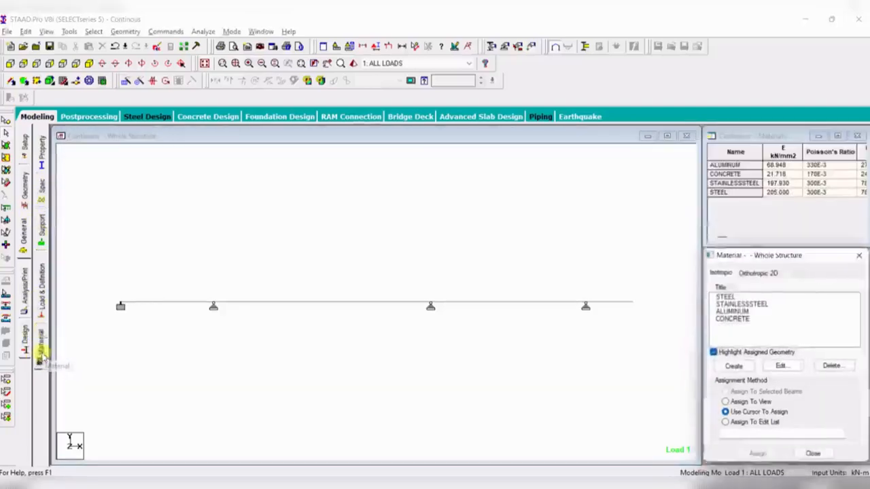
pyautogui.click(41, 154)
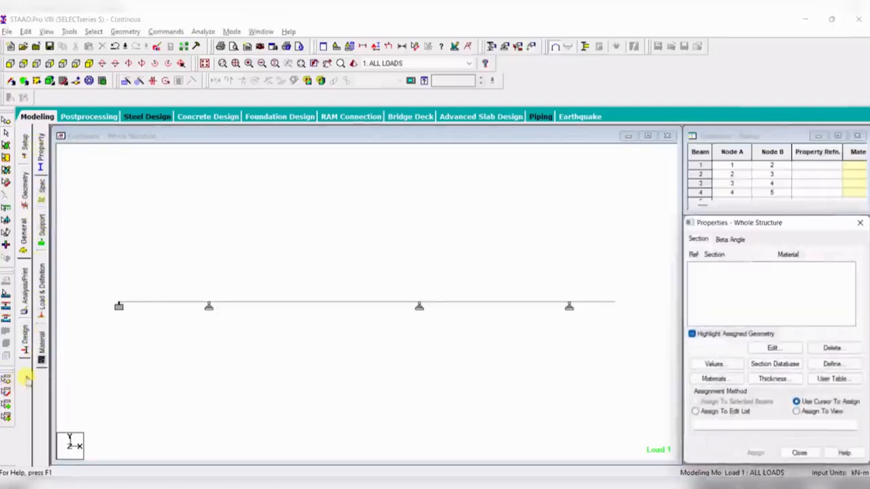
pyautogui.click(41, 349)
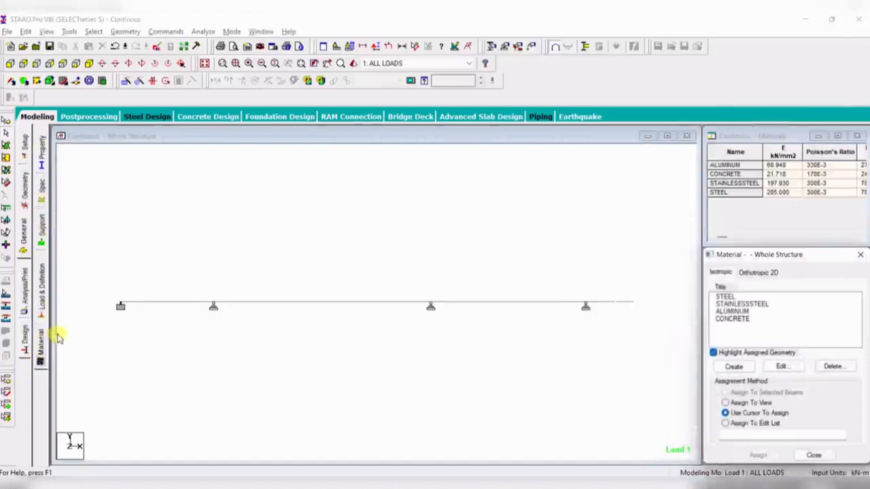
pyautogui.click(736, 322)
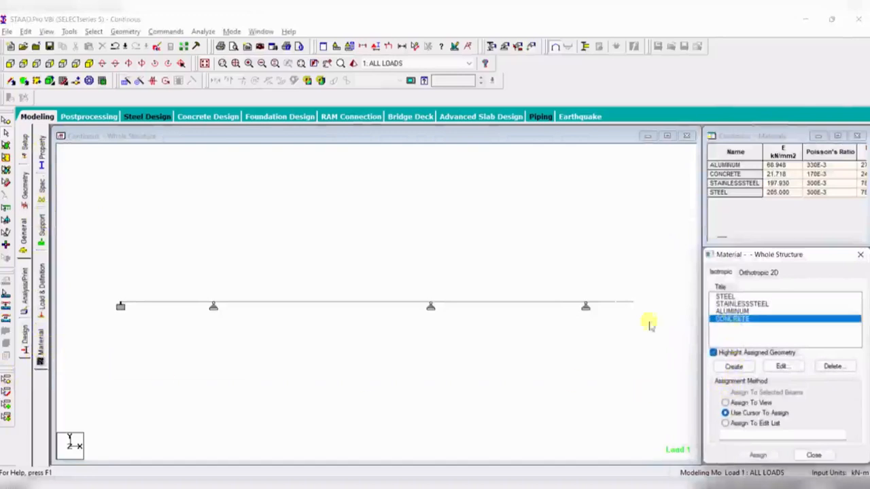
pyautogui.click(348, 382)
pyautogui.click(41, 155)
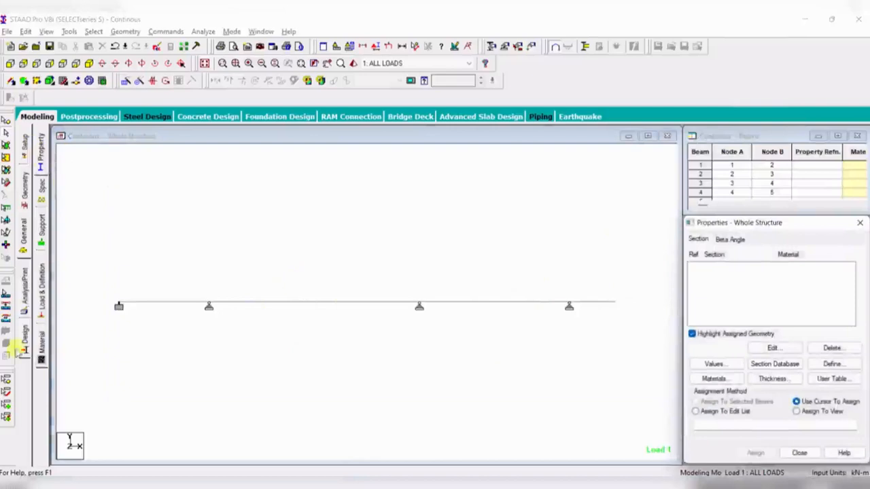
pyautogui.click(41, 160)
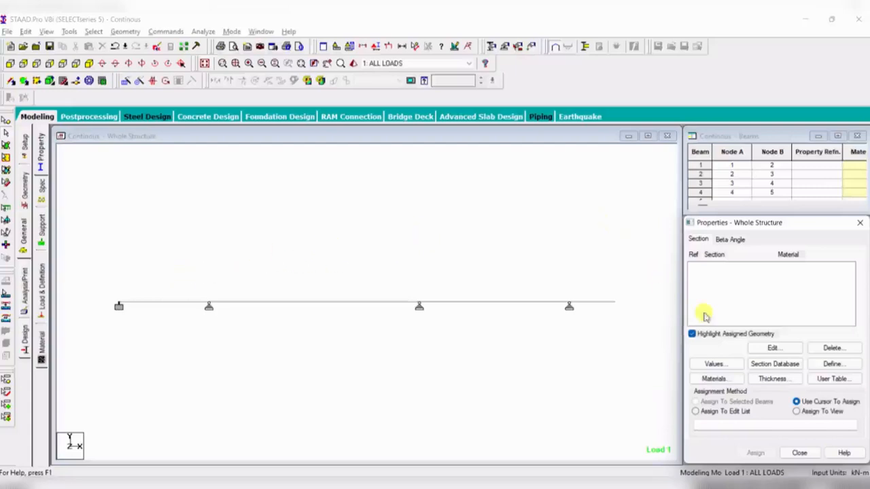
# - Define a rectangular concrete section with YD 0.38 m and ZD 0.23 m
pyautogui.click(829, 365)
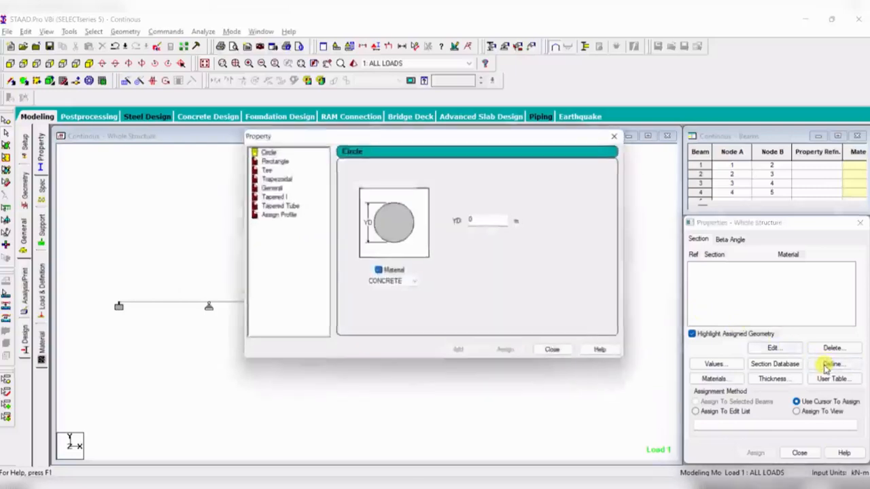
pyautogui.click(273, 160)
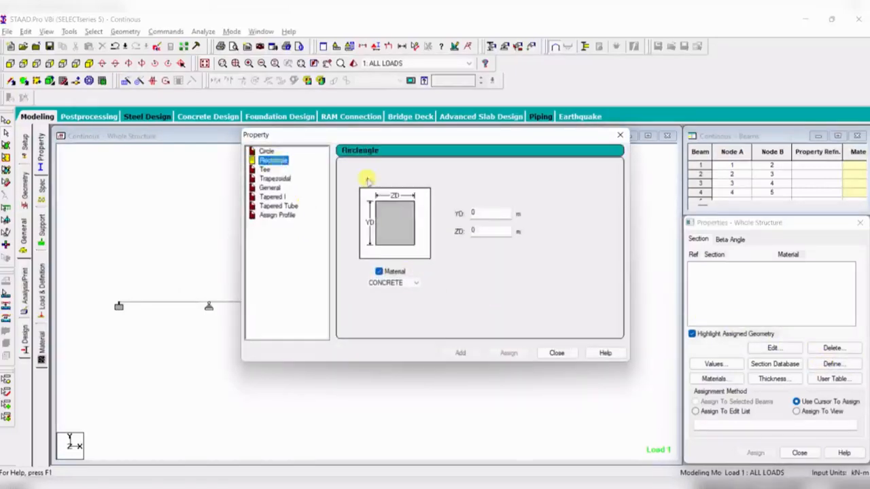
pyautogui.click(489, 233)
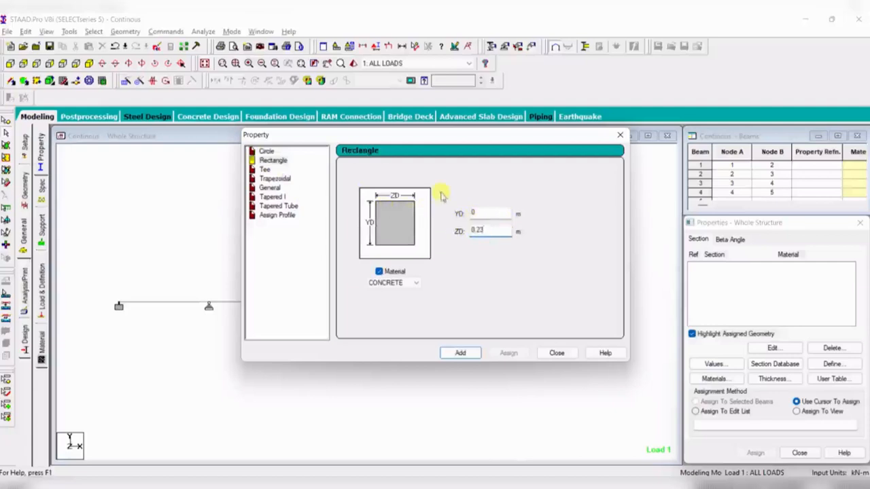
pyautogui.click(490, 216)
pyautogui.write('0.3')
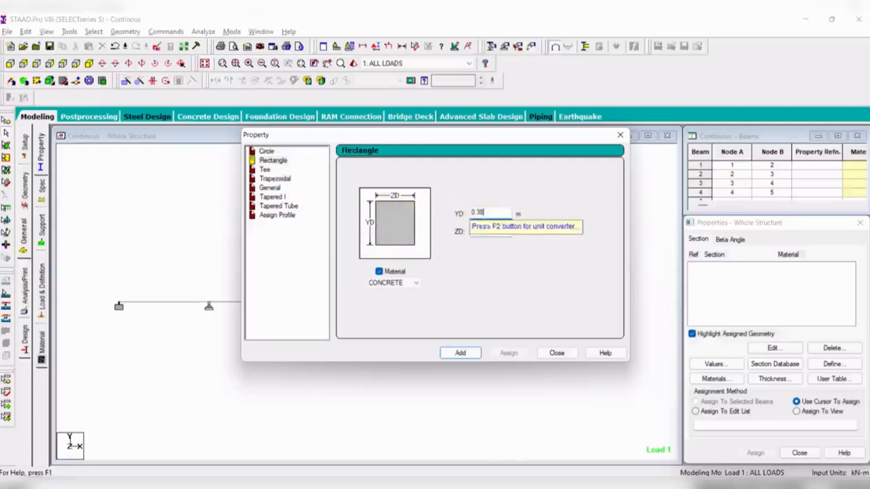
pyautogui.write('8')
pyautogui.click(460, 354)
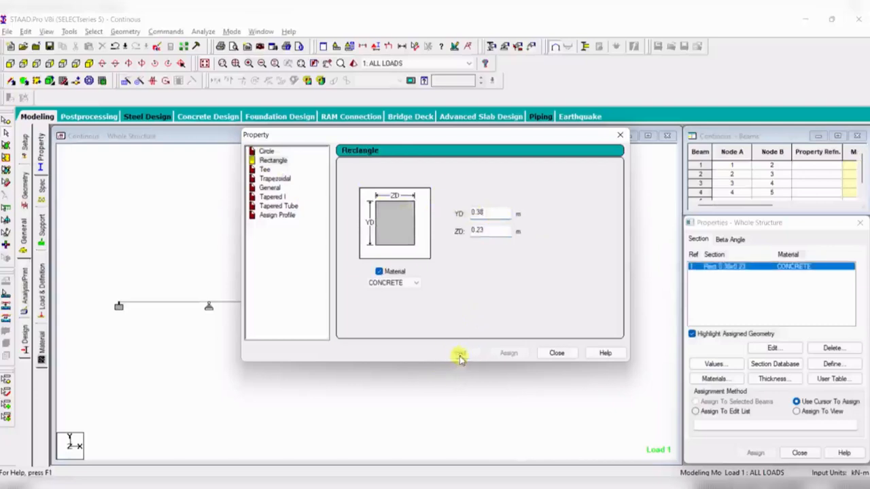
pyautogui.click(380, 273)
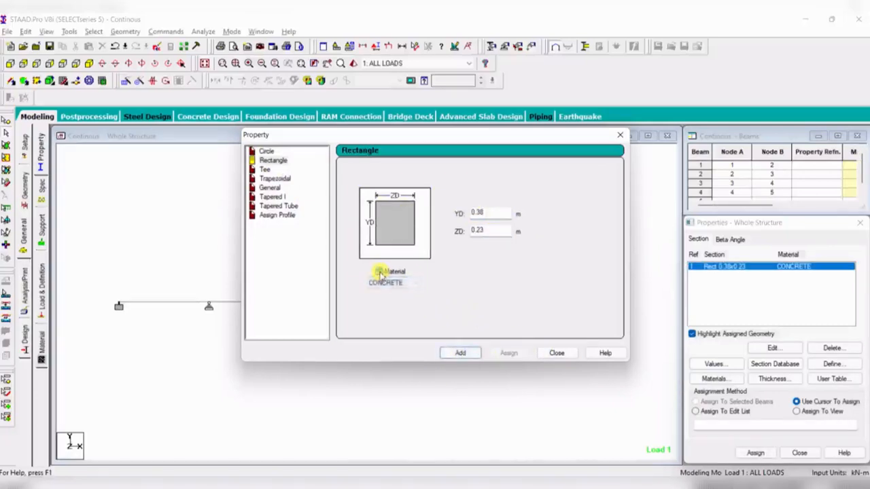
pyautogui.click(380, 273)
pyautogui.click(407, 282)
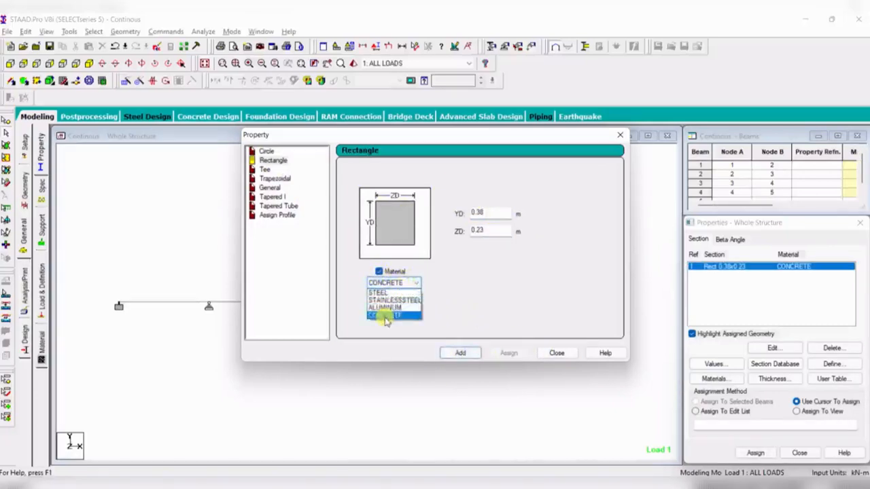
pyautogui.click(384, 314)
pyautogui.click(558, 353)
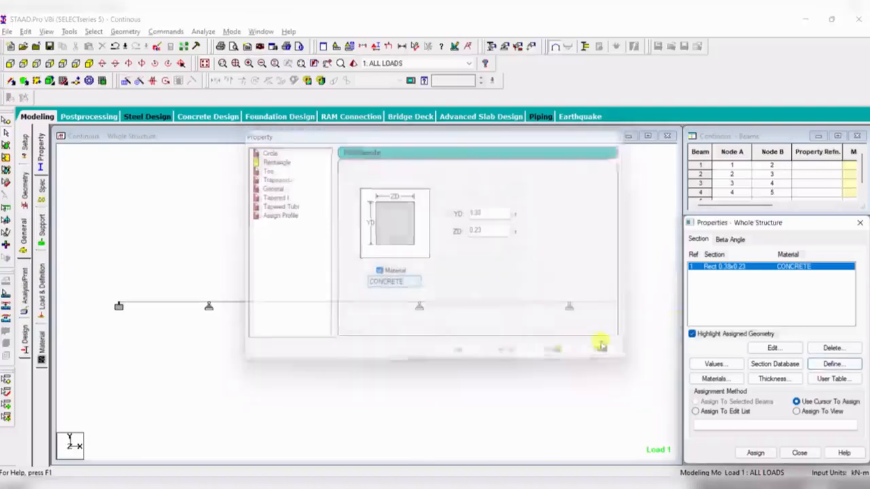
# - Assign the 0.38 x 0.23 rectangular section to all four beams of the continuous beam
pyautogui.click(726, 271)
pyautogui.moveTo(91, 285); pyautogui.dragTo(624, 324)
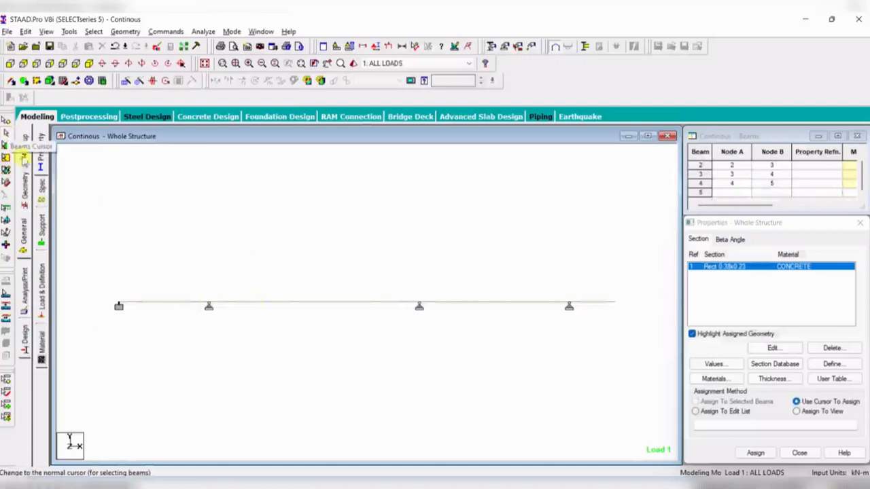
pyautogui.moveTo(82, 257); pyautogui.dragTo(280, 328)
pyautogui.moveTo(107, 252); pyautogui.dragTo(644, 324)
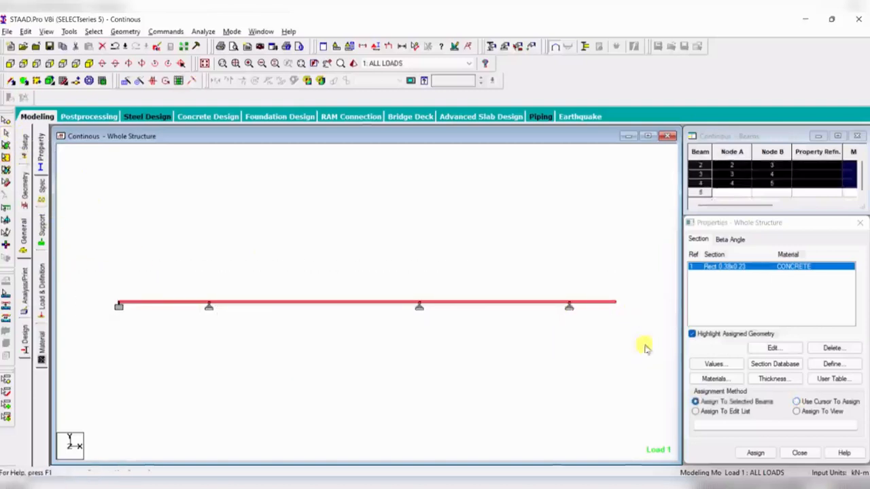
pyautogui.click(753, 406)
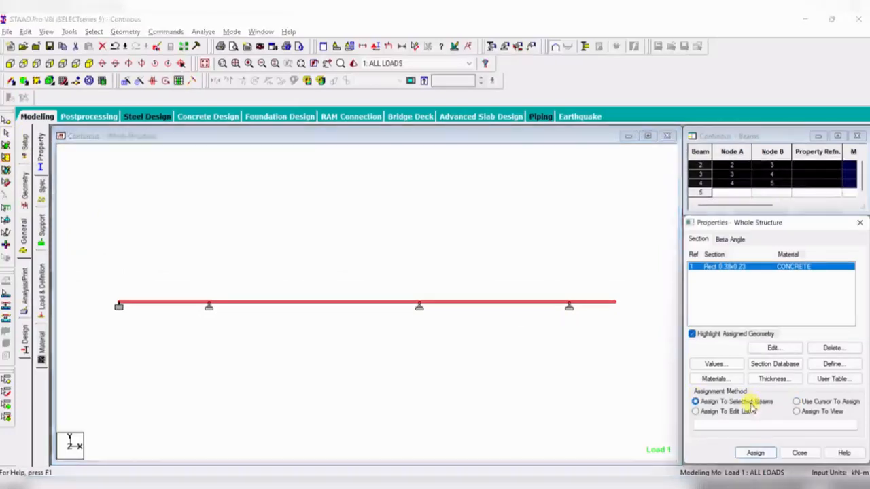
pyautogui.click(755, 453)
pyautogui.click(787, 371)
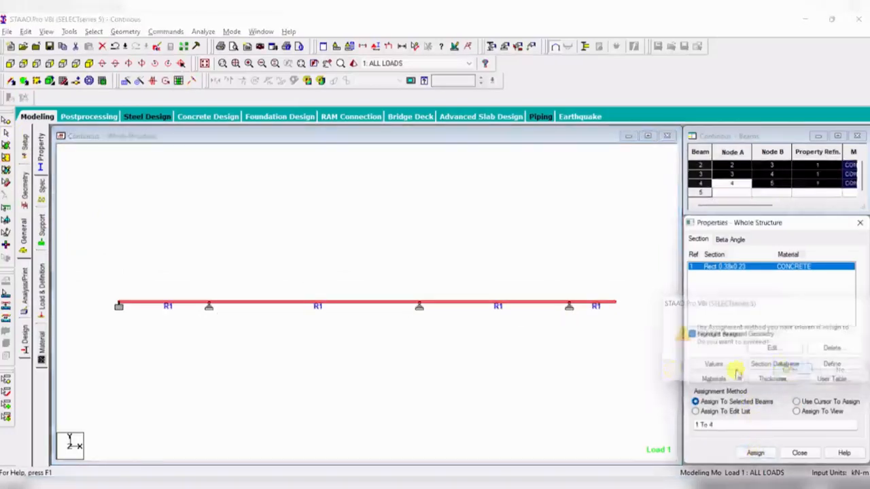
pyautogui.click(423, 399)
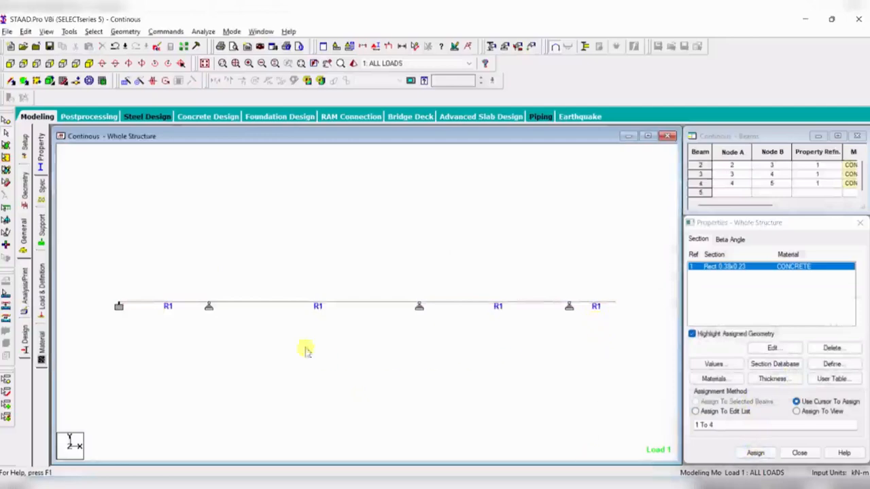
# - Review the beams' assigned concrete material and the rectangular section's dimensions
pyautogui.click(42, 344)
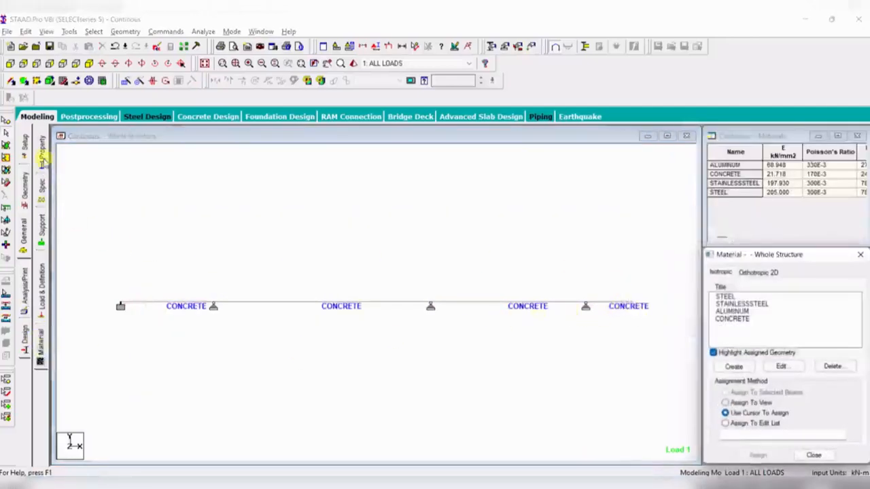
pyautogui.click(43, 151)
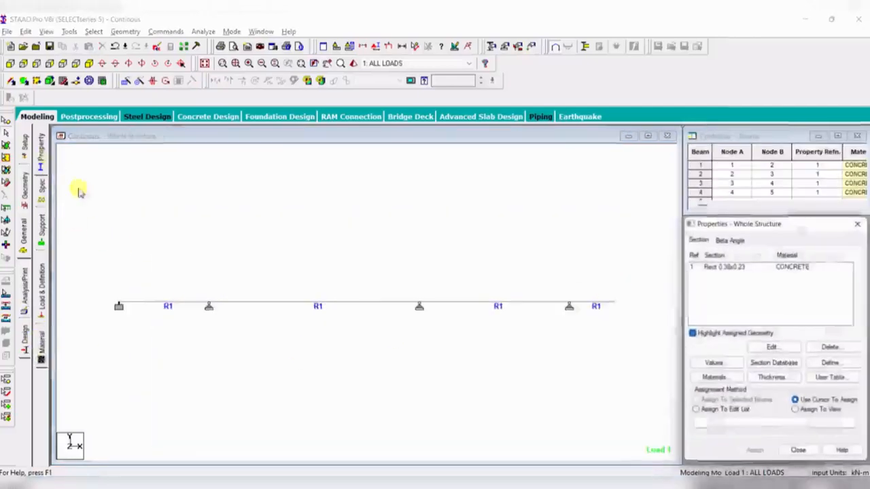
pyautogui.doubleClick(802, 268)
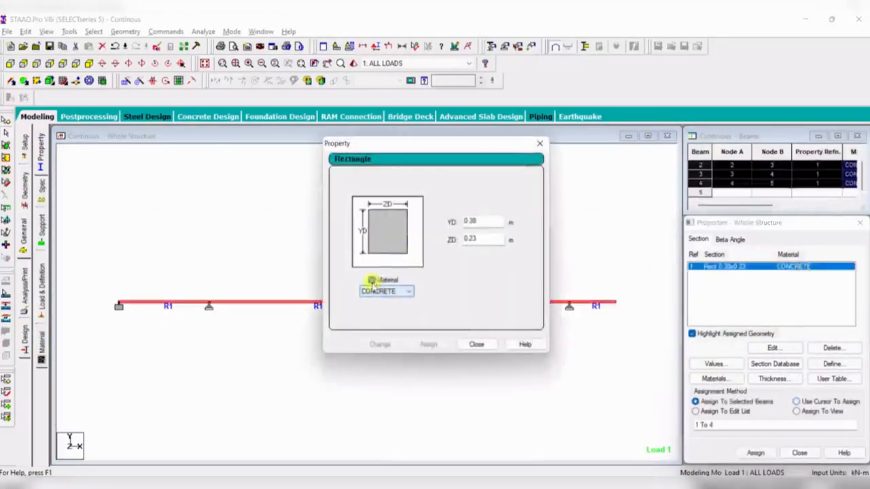
pyautogui.click(475, 345)
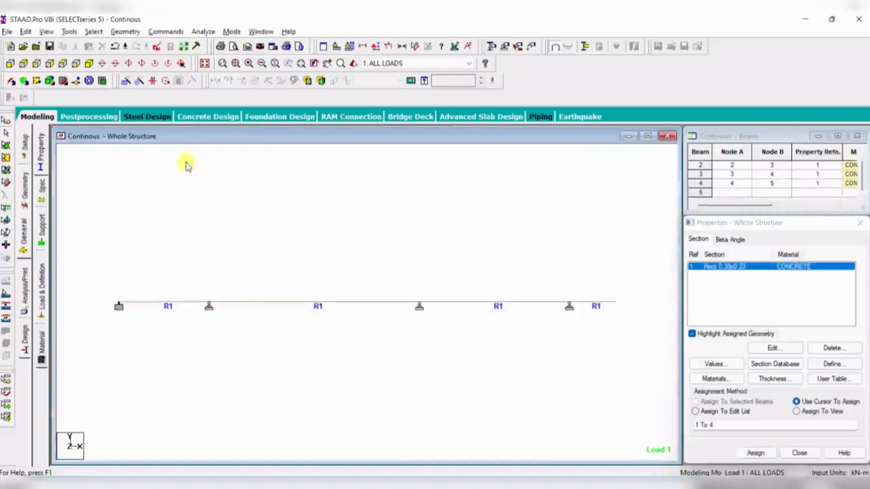
# - Add a Perform Analysis command with the No Print option to the model
pyautogui.click(163, 31)
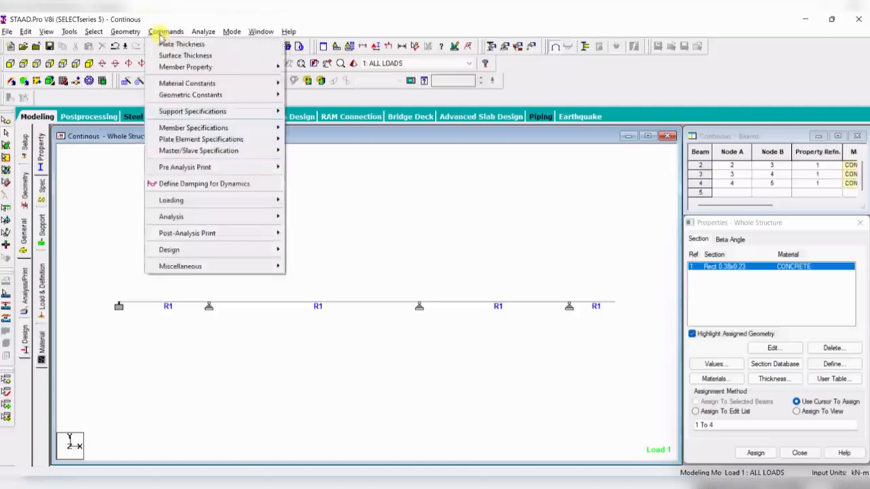
pyautogui.moveTo(233, 216)
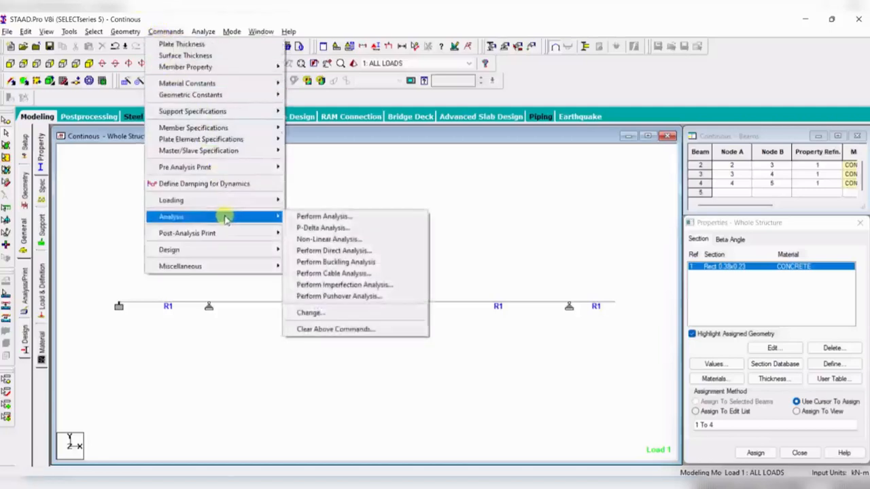
pyautogui.click(345, 219)
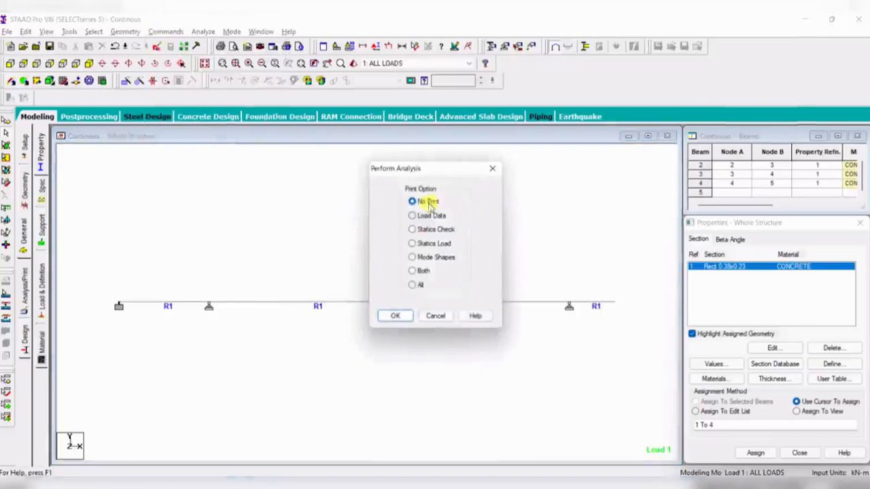
pyautogui.click(398, 315)
# - Run the analysis, saving the modified structure when asked
pyautogui.click(203, 32)
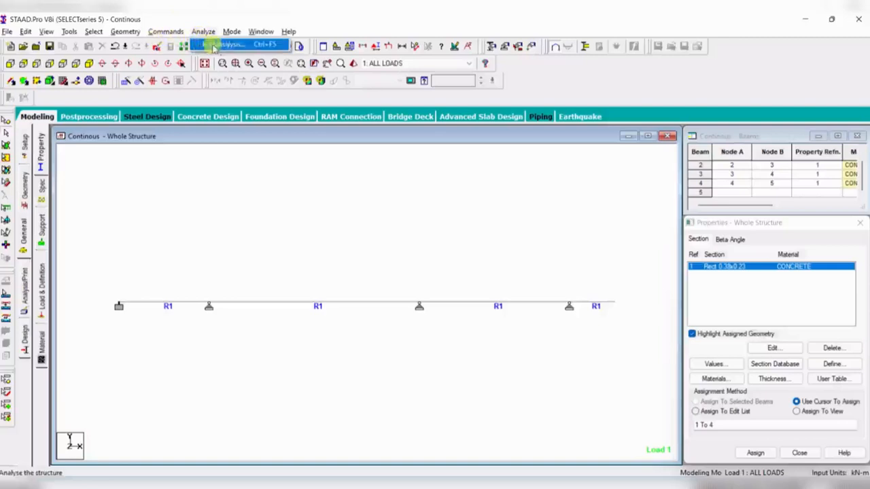
pyautogui.click(166, 32)
pyautogui.moveTo(265, 216)
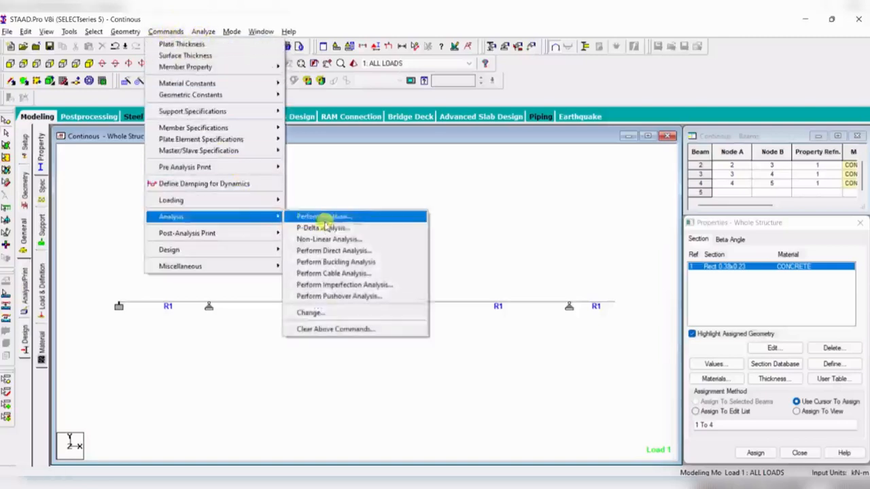
pyautogui.click(202, 32)
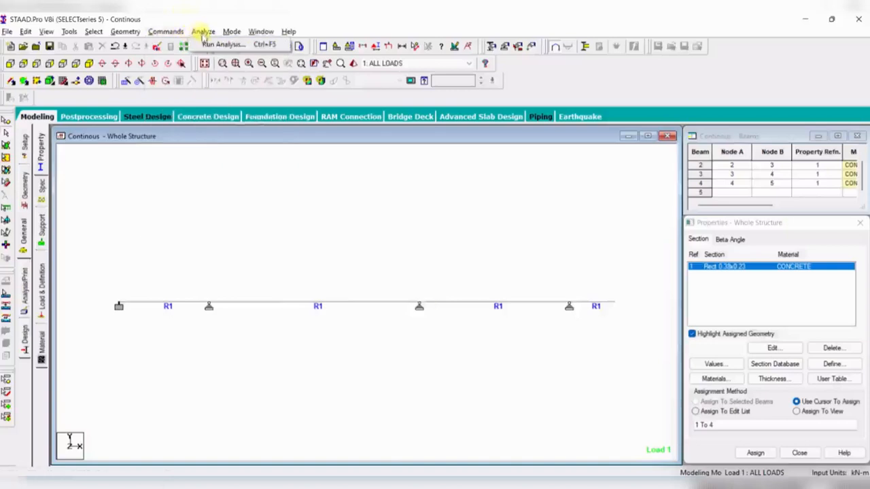
pyautogui.click(207, 45)
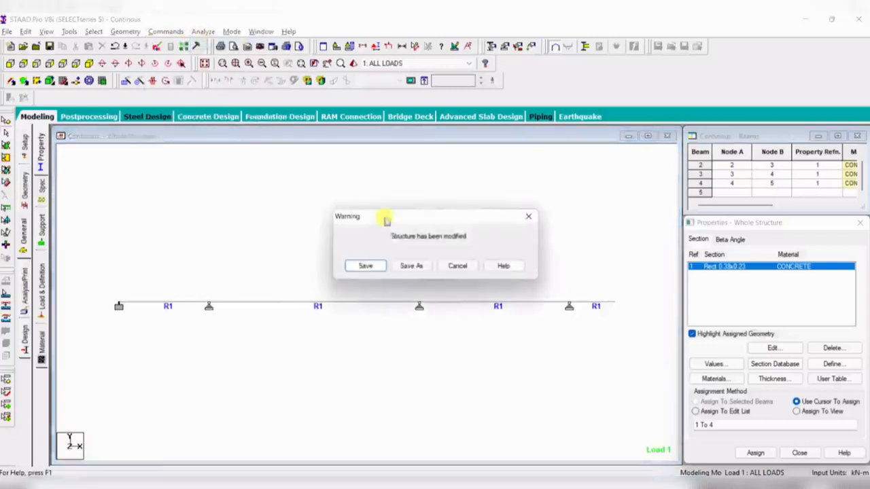
pyautogui.click(374, 266)
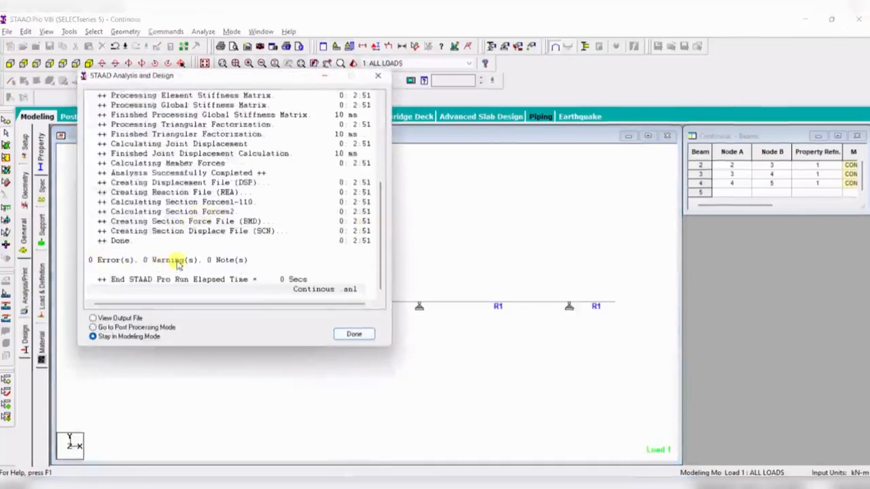
# - Review the analysis log's error summary and go to post-processing mode
pyautogui.tripleClick(93, 263)
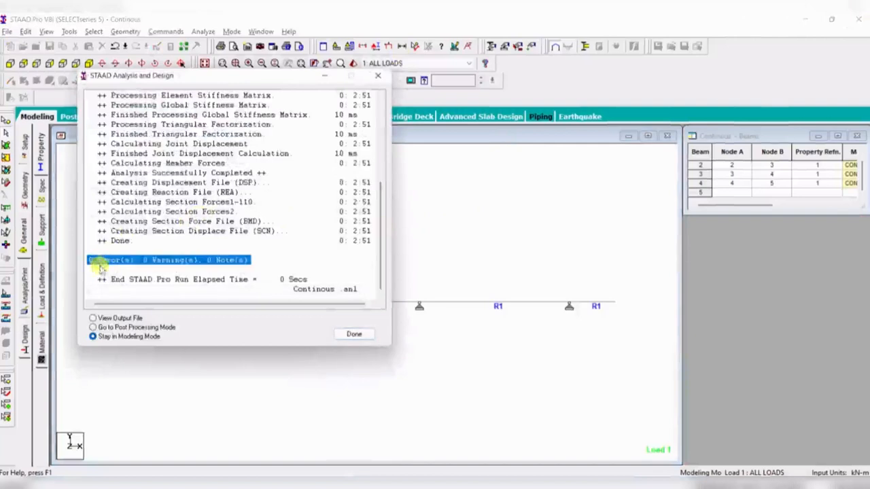
pyautogui.click(130, 328)
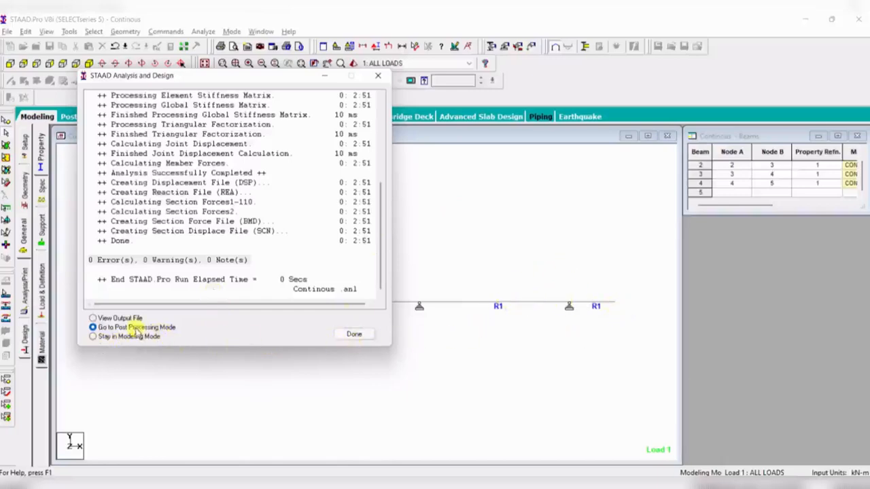
pyautogui.click(354, 334)
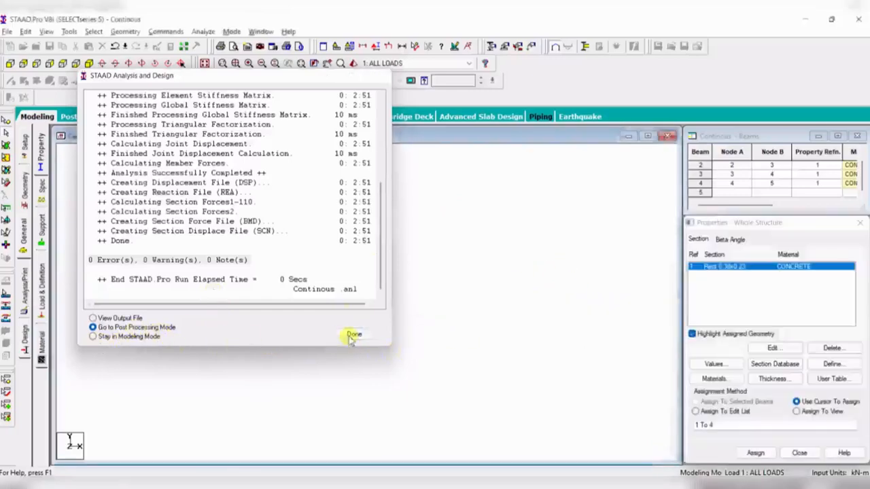
pyautogui.click(451, 339)
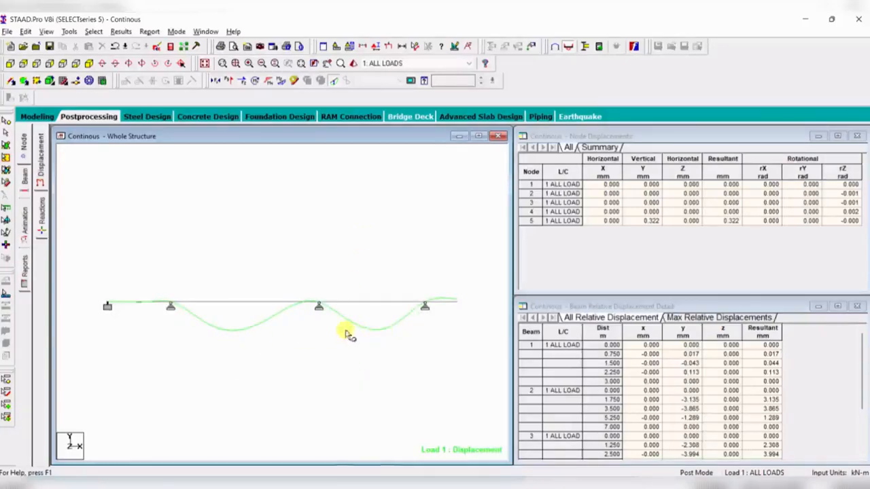
# - Switch the displayed diagram among deflection, shear Y, torsion and bending Z results
pyautogui.click(335, 84)
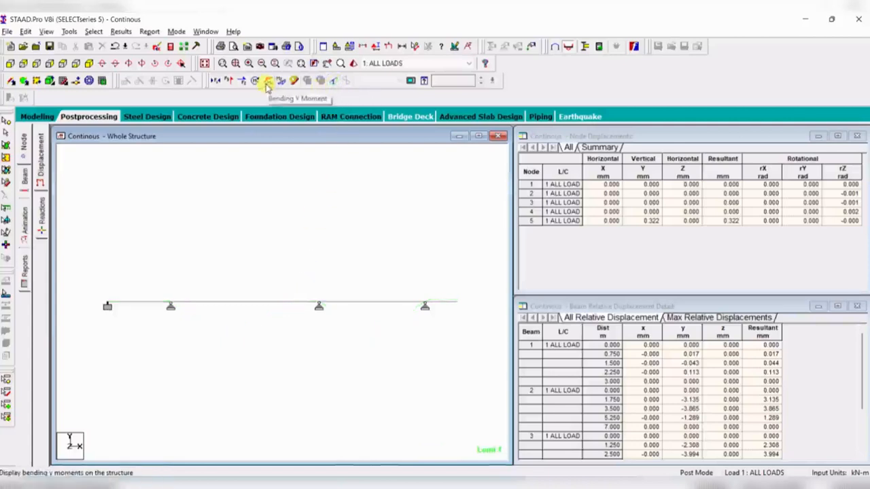
pyautogui.click(229, 81)
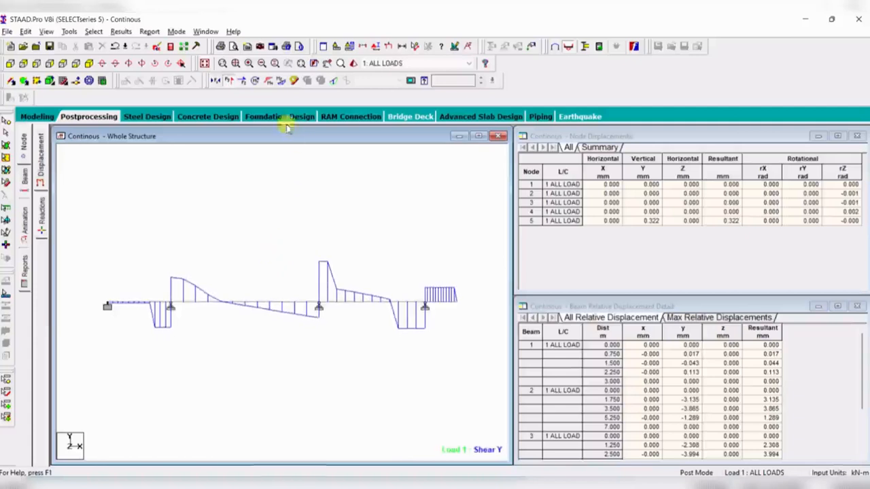
pyautogui.click(229, 81)
pyautogui.click(269, 85)
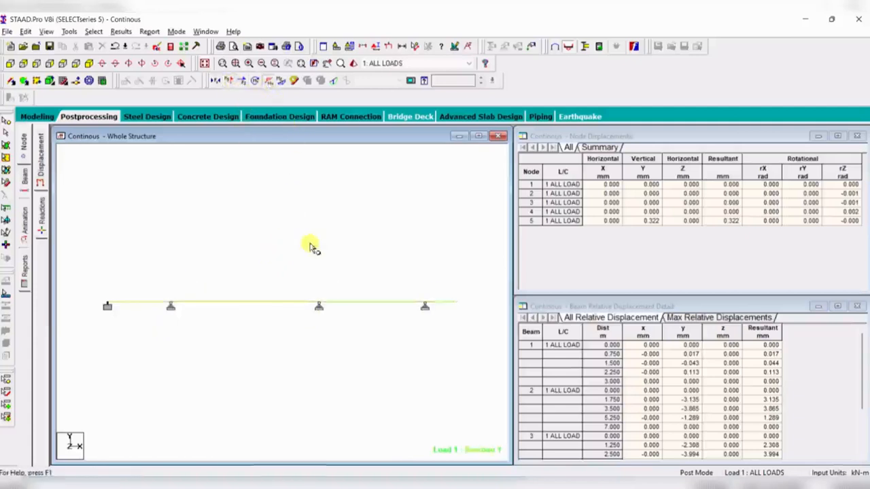
pyautogui.click(256, 82)
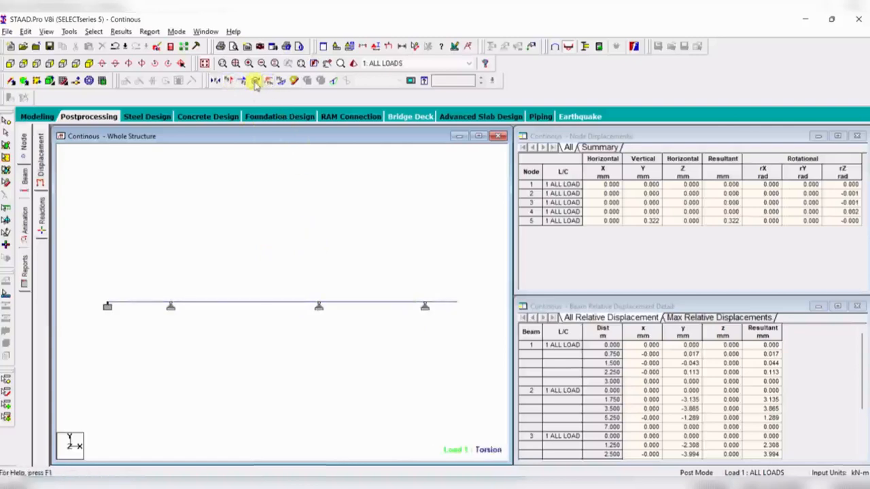
pyautogui.click(268, 83)
pyautogui.click(281, 83)
pyautogui.click(270, 83)
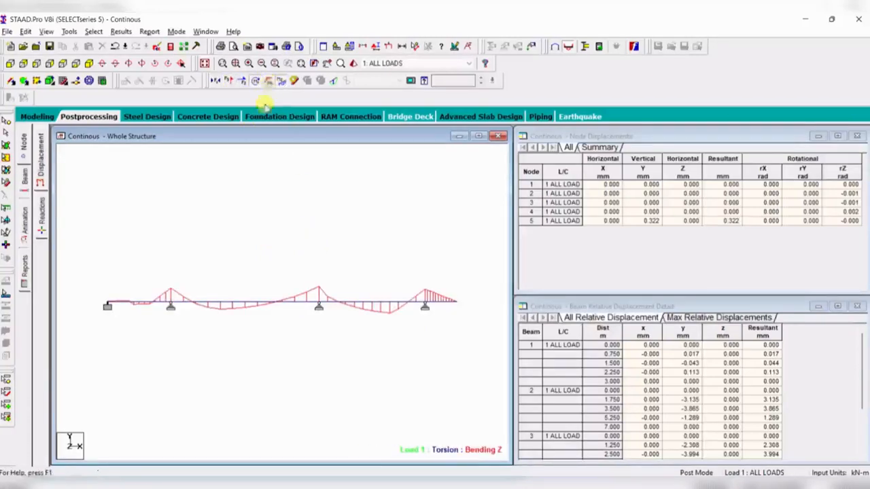
pyautogui.click(259, 84)
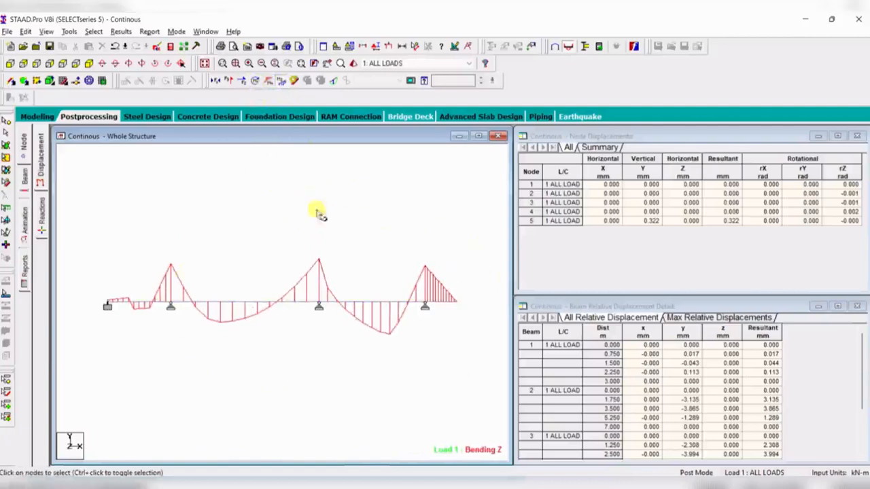
# - Annotate the diagram with bending and shear values at ends, maximum and mid point
pyautogui.click(122, 32)
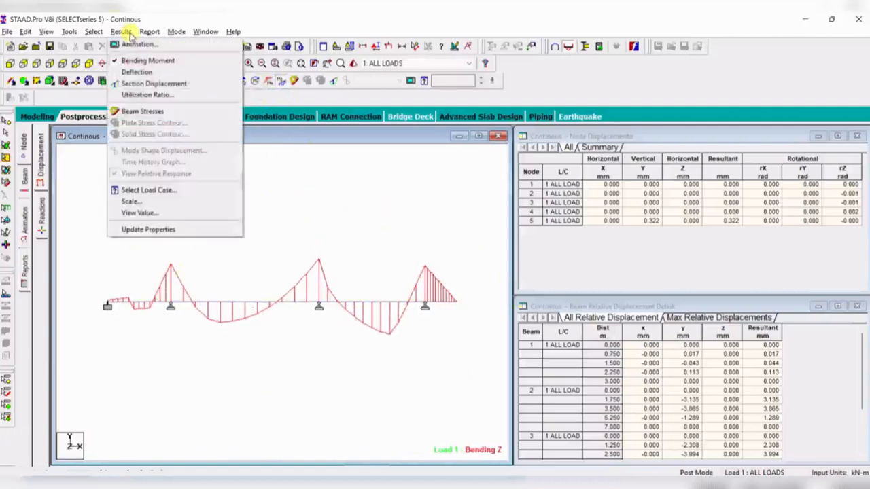
pyautogui.click(157, 213)
pyautogui.click(389, 163)
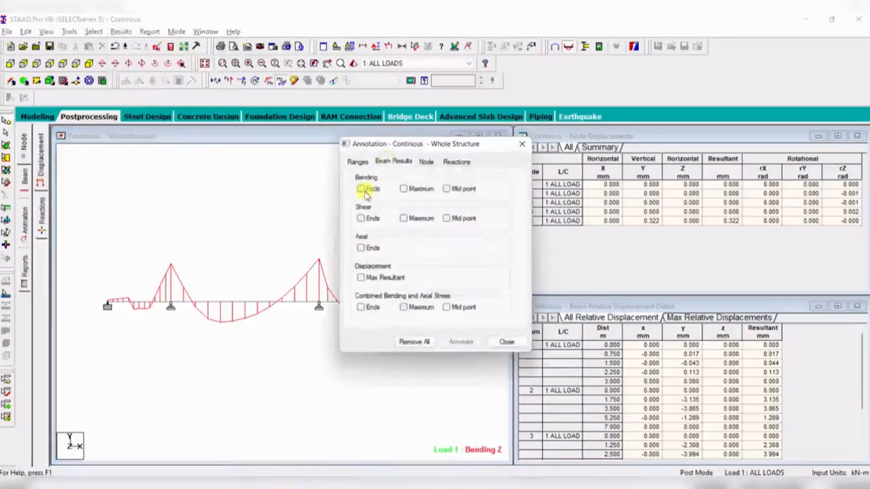
pyautogui.click(369, 190)
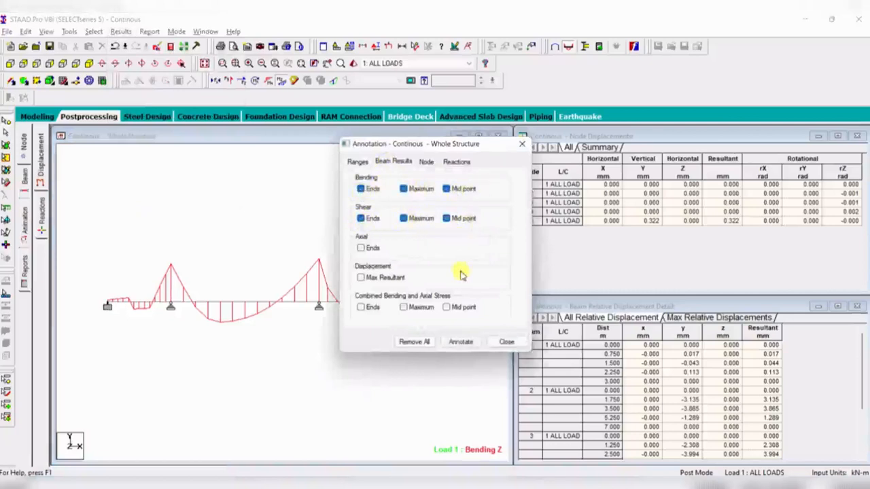
pyautogui.click(459, 342)
pyautogui.click(516, 276)
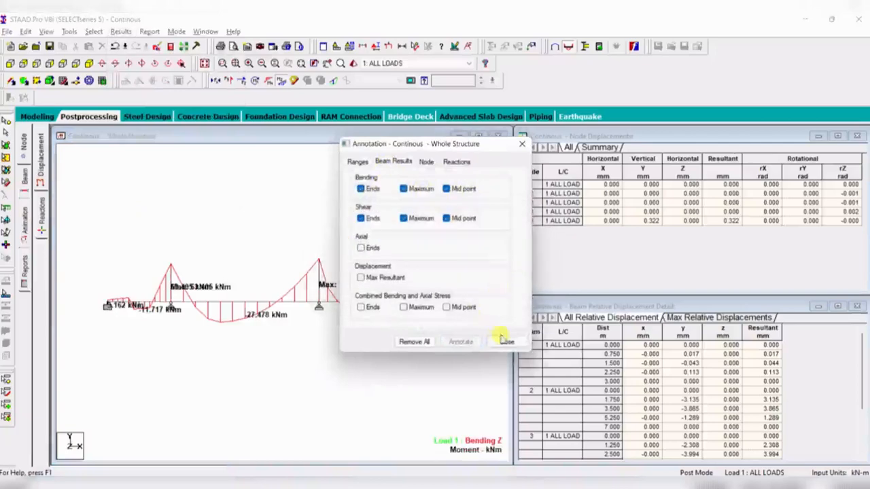
pyautogui.click(503, 341)
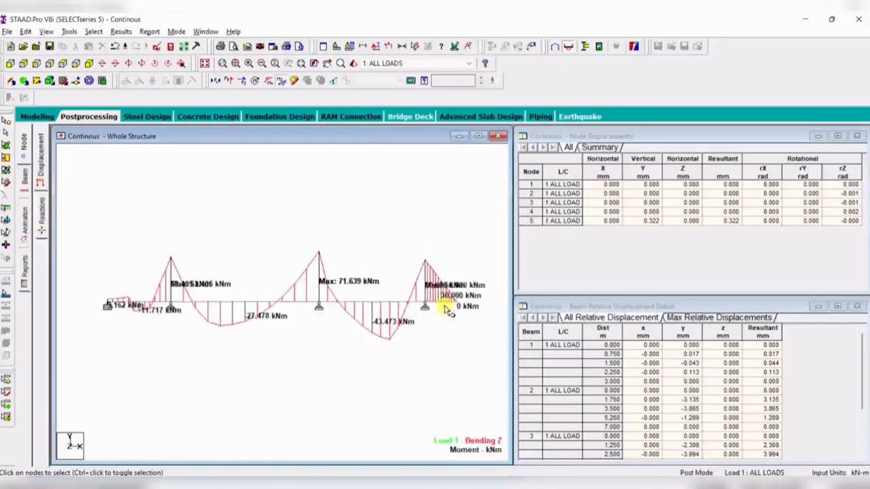
# - Display the shear Y diagram with its values and open the beam forces page
pyautogui.click(279, 82)
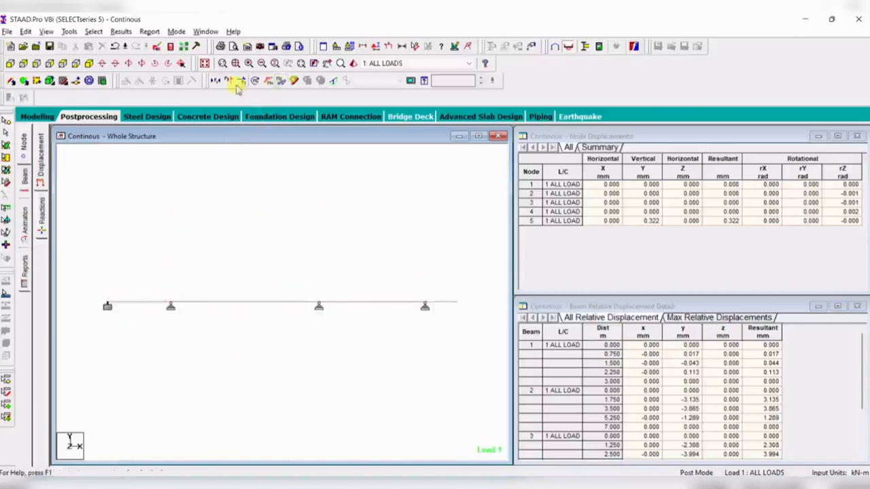
pyautogui.click(230, 81)
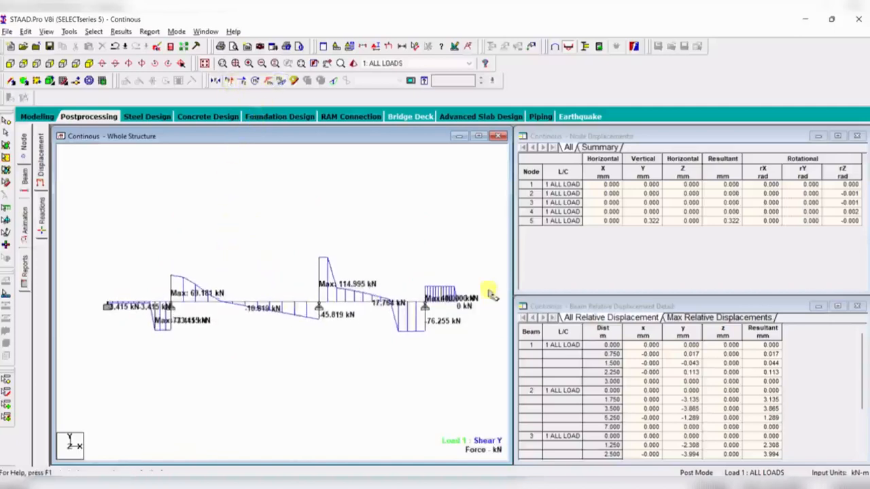
pyautogui.click(24, 180)
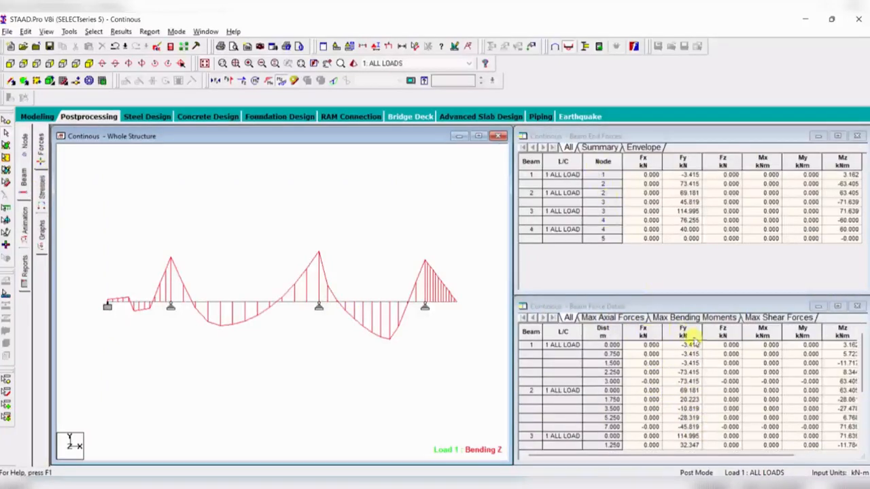
# - Examine the beam force tables, including maximum axial forces and the end-force summary rows
pyautogui.click(774, 318)
pyautogui.click(620, 317)
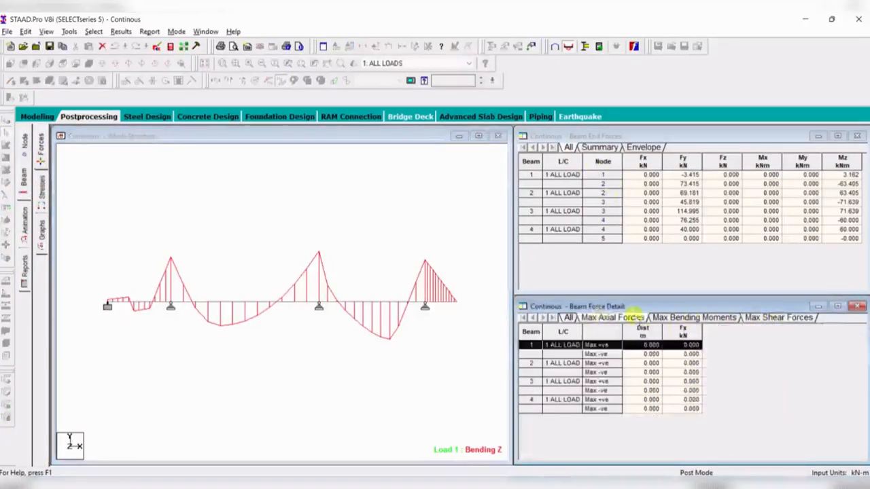
pyautogui.click(609, 147)
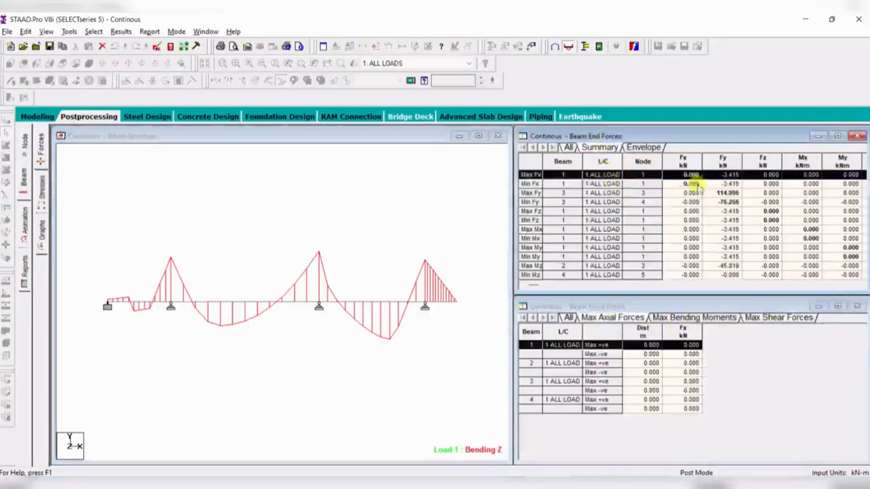
pyautogui.click(530, 193)
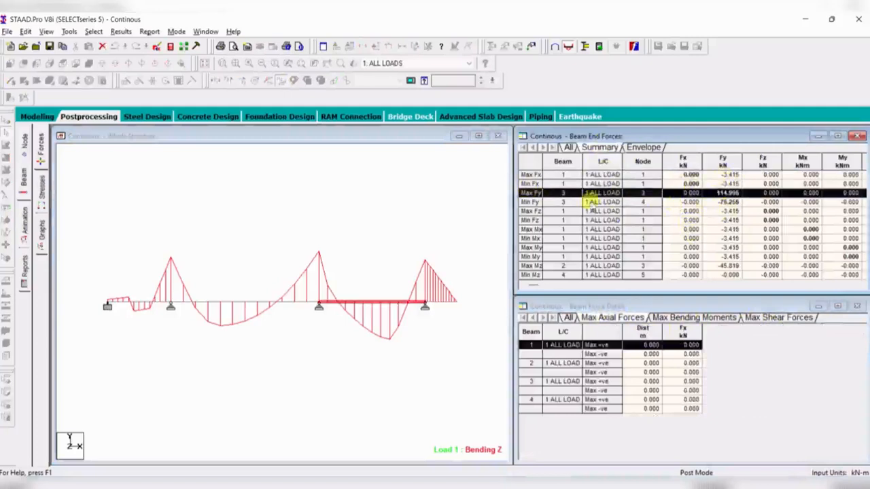
pyautogui.click(531, 202)
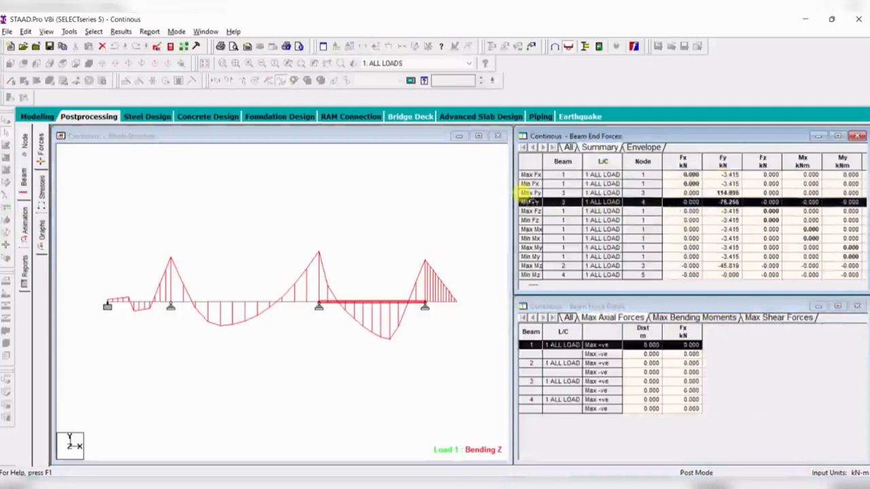
pyautogui.click(341, 336)
# - Show the support reactions and move the four reaction labels below the beam
pyautogui.click(23, 155)
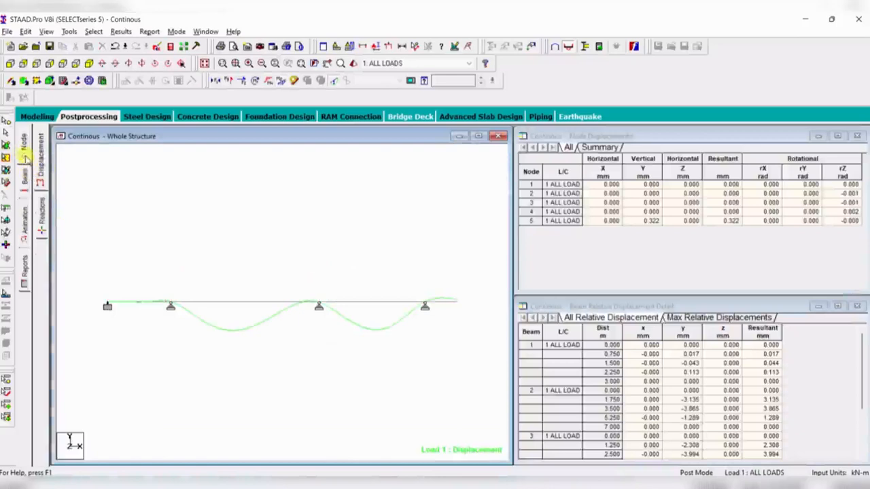
pyautogui.click(41, 207)
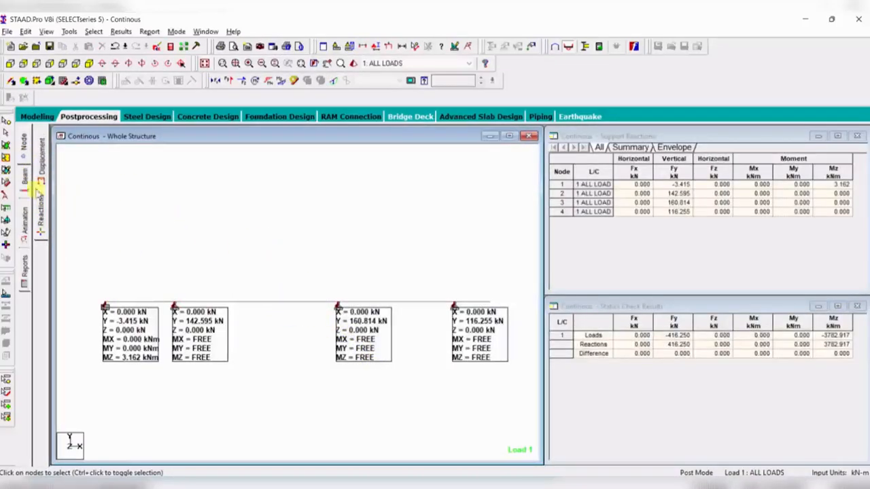
pyautogui.click(6, 196)
pyautogui.moveTo(204, 356); pyautogui.dragTo(260, 423)
pyautogui.moveTo(136, 346); pyautogui.dragTo(121, 401)
pyautogui.moveTo(361, 351); pyautogui.dragTo(359, 400)
pyautogui.moveTo(488, 337); pyautogui.dragTo(494, 393)
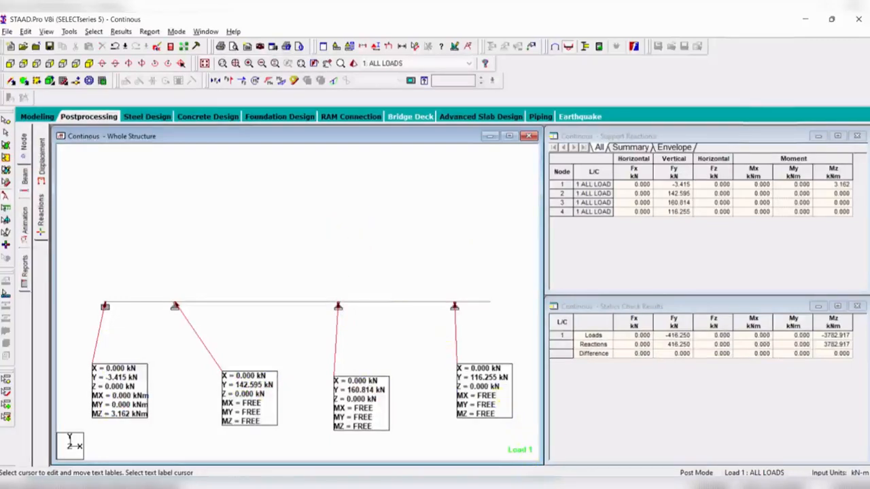
# - Switch to the reference beam diagram image and back to compare
pyautogui.click(531, 486)
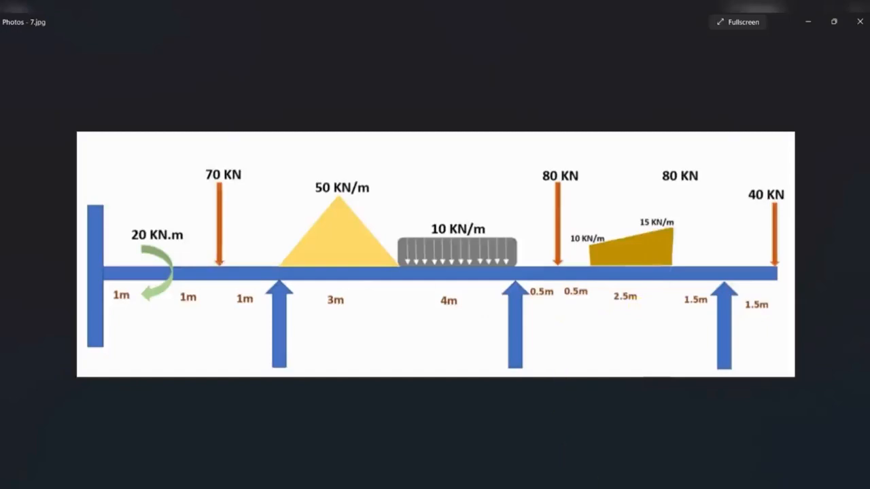
pyautogui.click(530, 486)
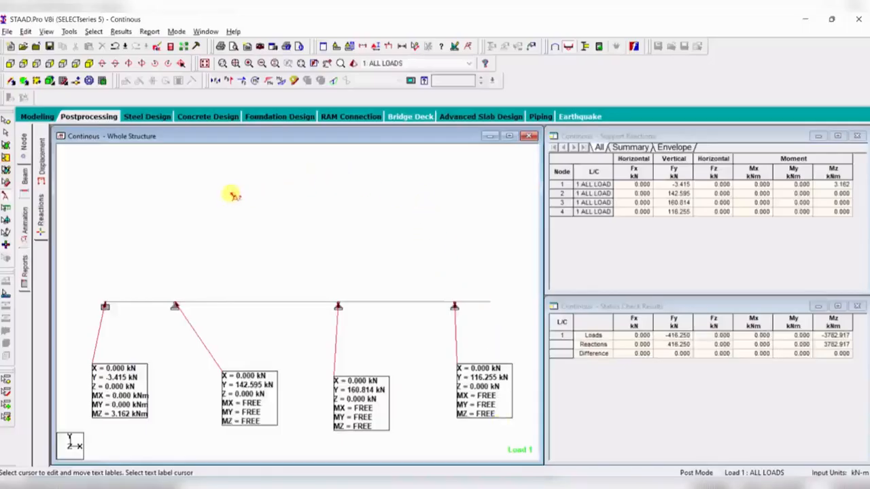
# - Cycle through the bending moment, displacement and support reaction result pages
pyautogui.click(24, 178)
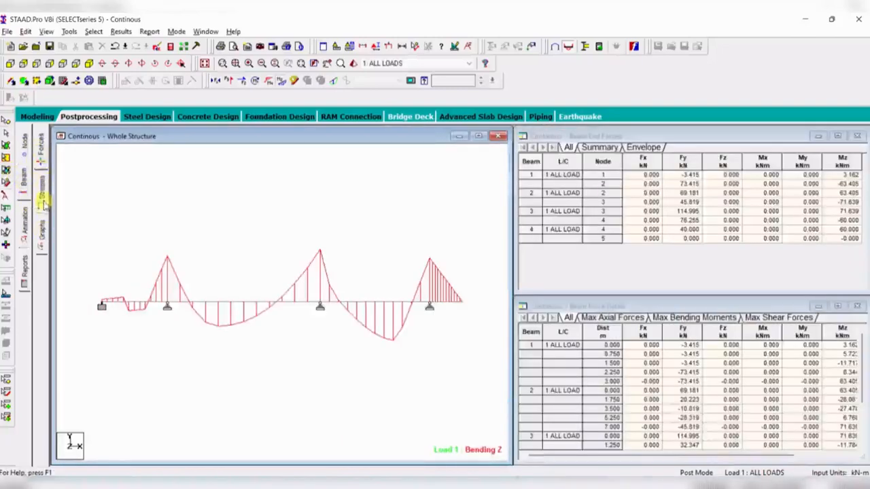
pyautogui.click(26, 147)
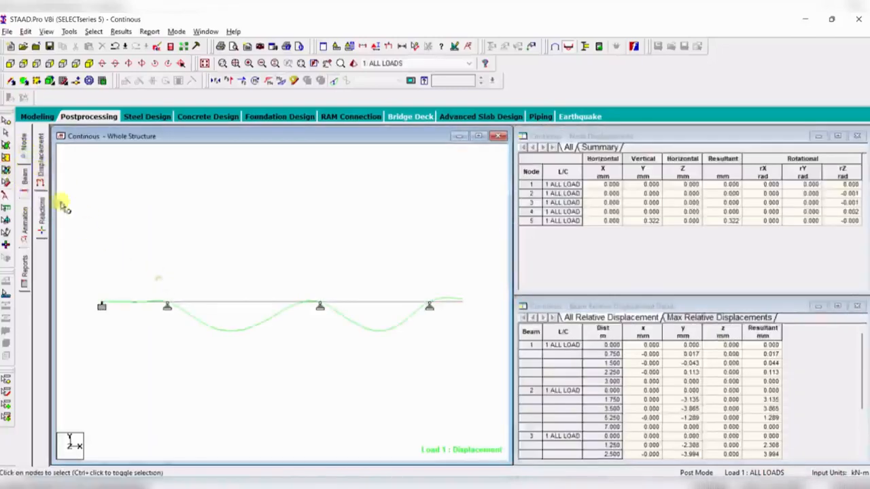
pyautogui.click(42, 206)
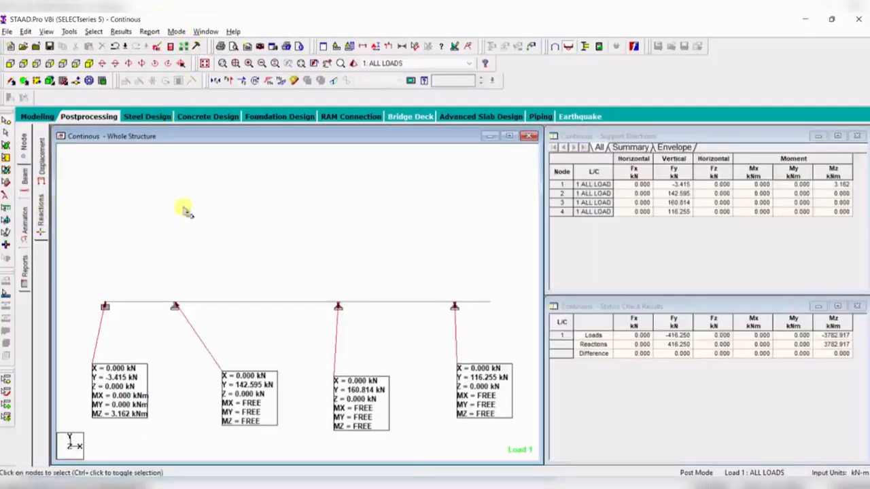
# - Return to modeling mode and review the assigned supports and the concrete beam section properties
pyautogui.click(36, 117)
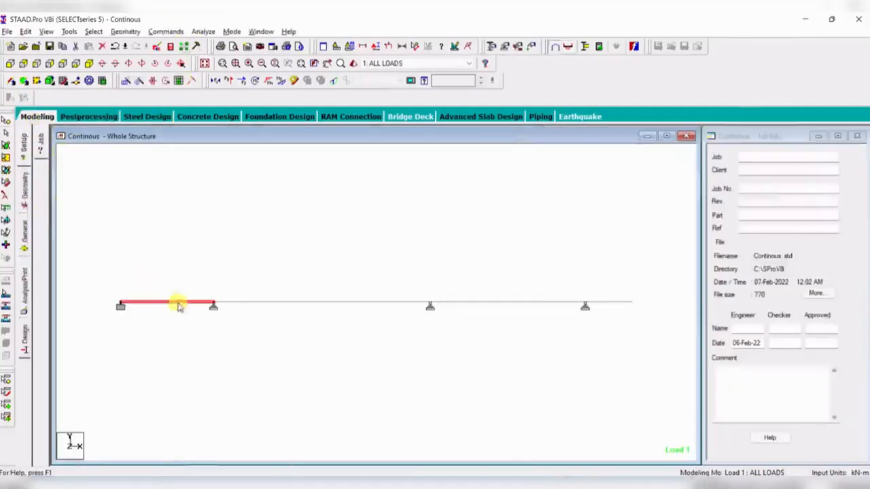
pyautogui.click(379, 302)
pyautogui.click(551, 302)
pyautogui.click(571, 262)
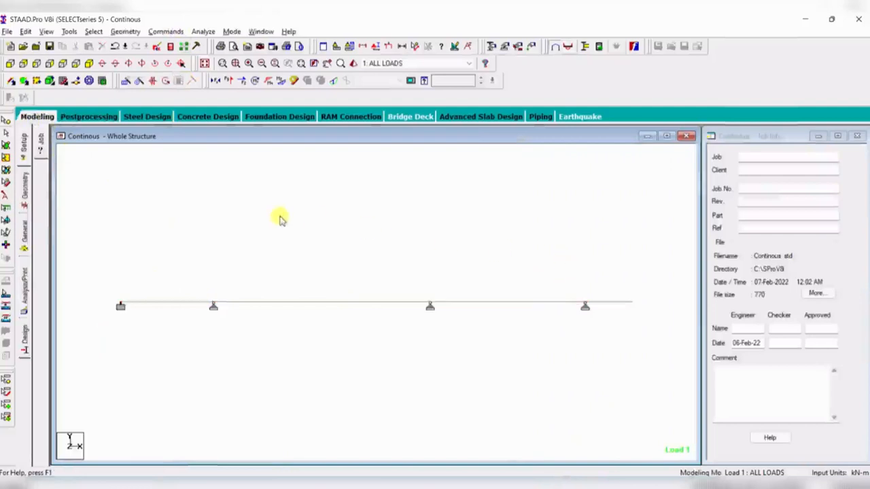
pyautogui.click(25, 235)
pyautogui.click(41, 224)
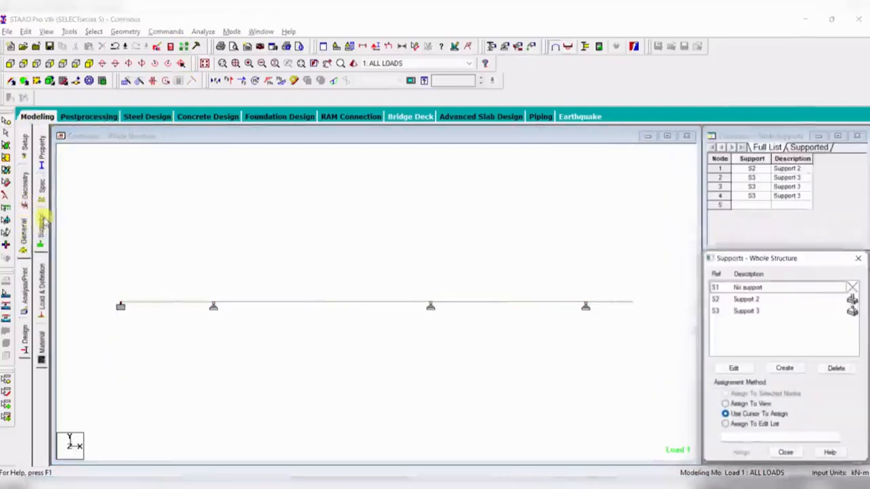
pyautogui.click(42, 151)
pyautogui.click(243, 256)
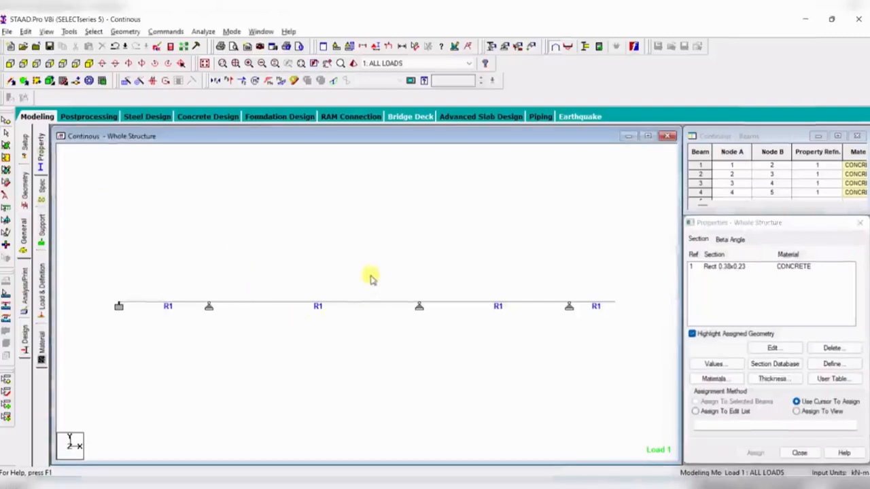